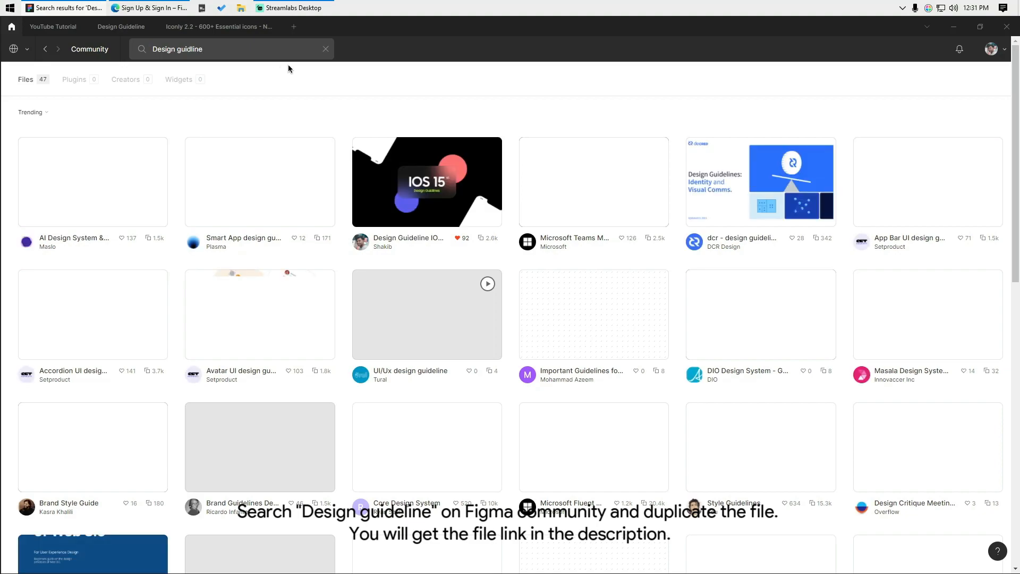
- Open the Design Guideline IOS 15 community file and duplicate it into Drafts
left_click(466, 213)
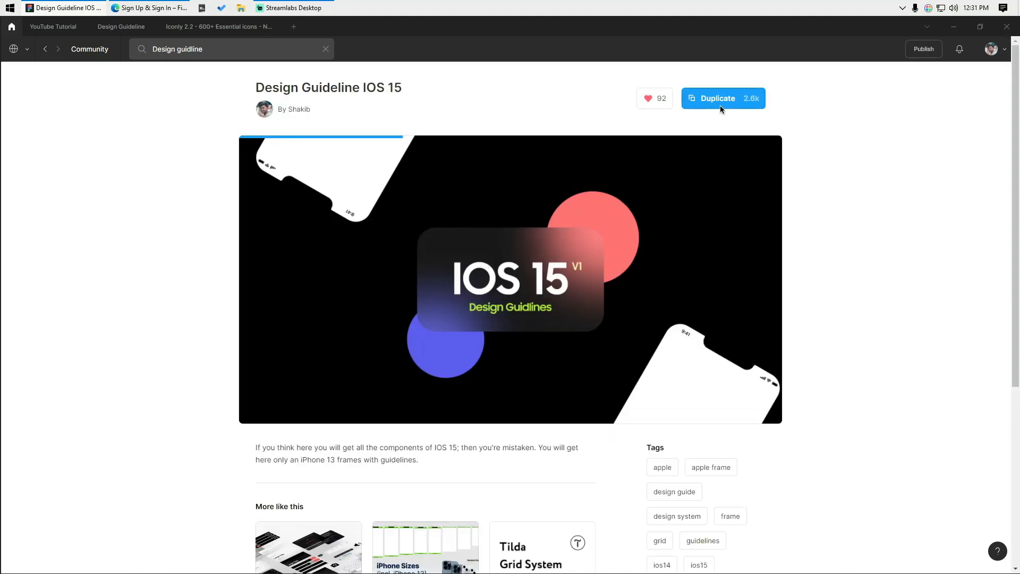
left_click(109, 27)
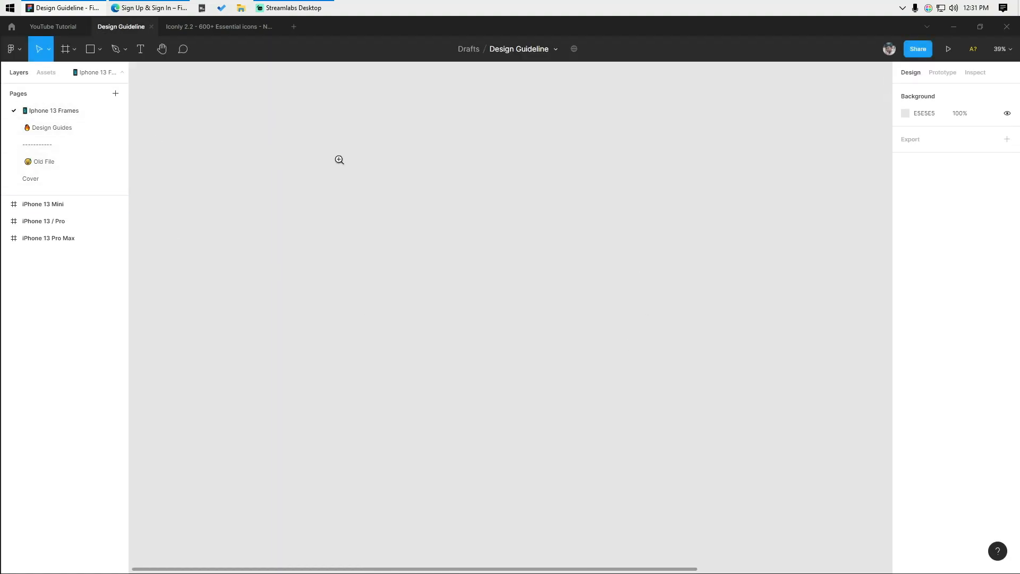
- Select the iPhone 13 Pro Max frame in the Design Guideline file, with rulers shown
scroll(513, 221, "up", 5)
left_click_drag(608, 211, 391, 232)
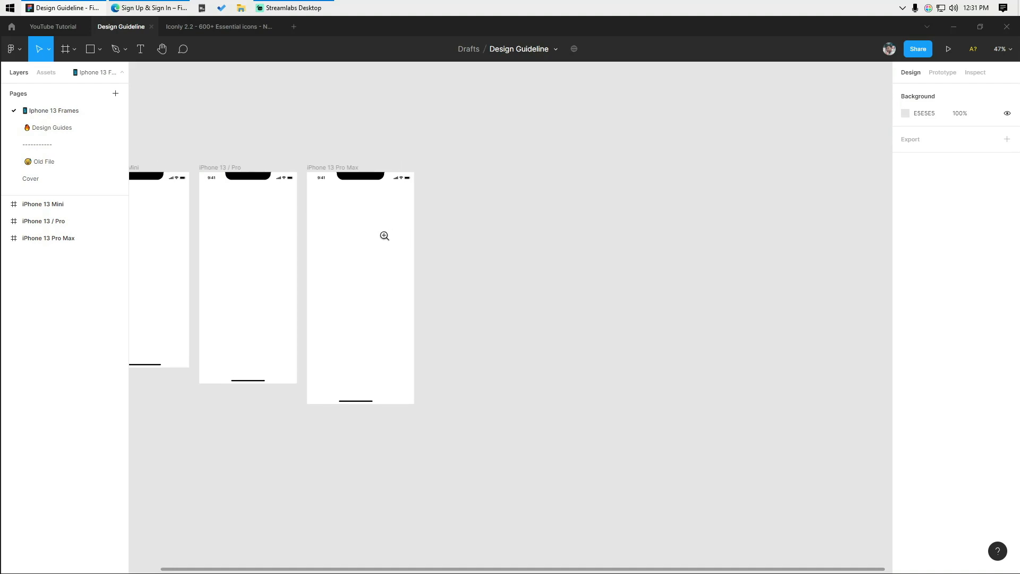
scroll(345, 237, "up", 1)
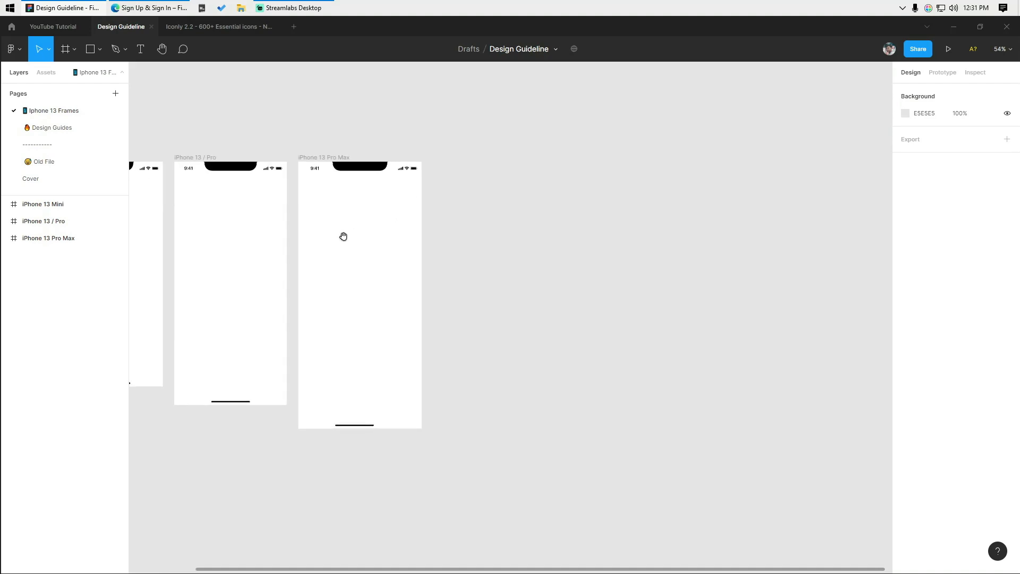
left_click(333, 161)
key("shift+r")
scroll(464, 220, "up", 2)
left_click_drag(464, 220, 523, 221)
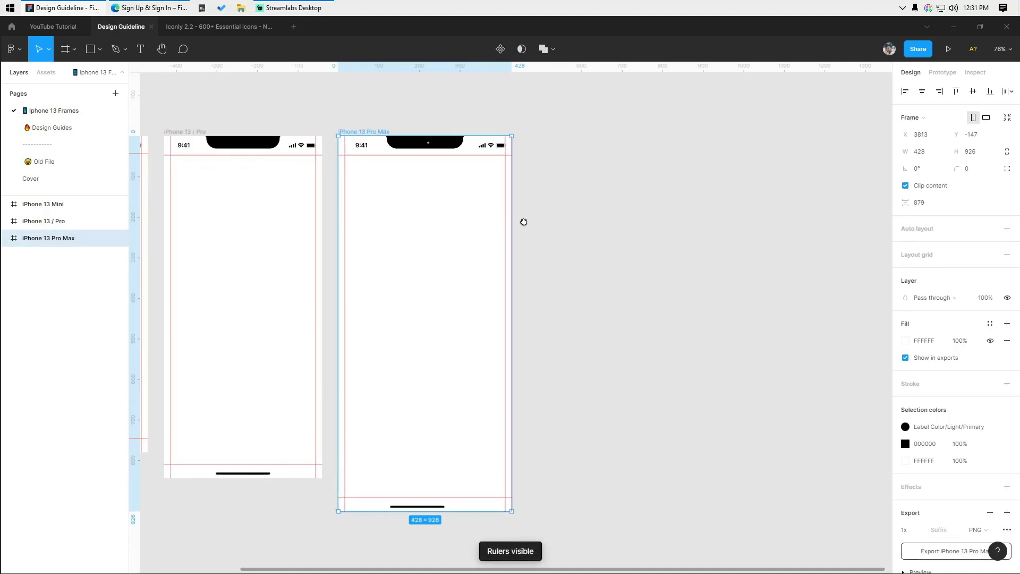
left_click(603, 243)
left_click(369, 133)
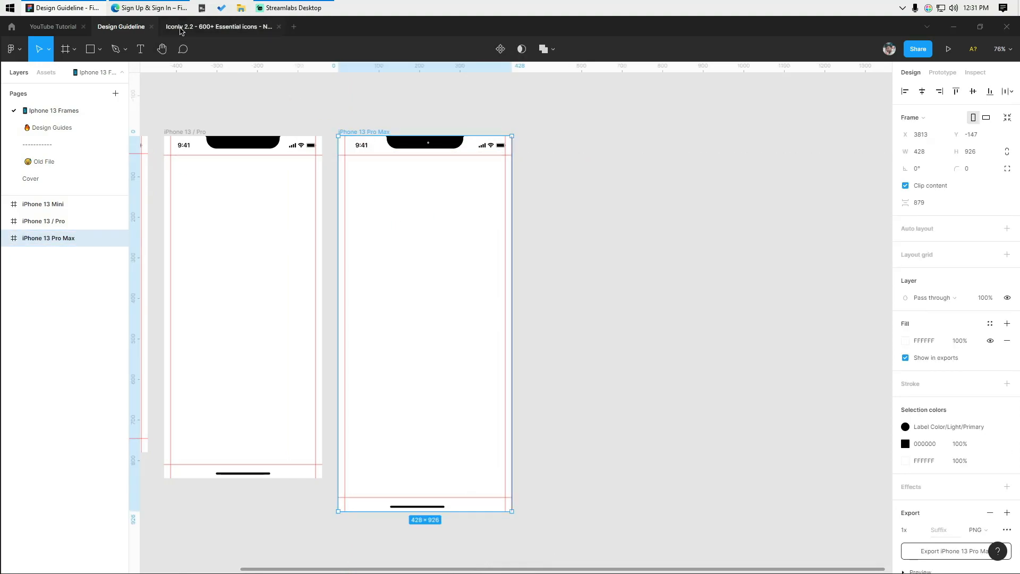
- Paste the iPhone 13 Pro Max frame into the YouTube Tutorial file and delete Onboarding 1
left_click(51, 27)
scroll(569, 255, "down", 1)
left_click_drag(625, 227, 423, 301)
left_click_drag(499, 266, 494, 213)
key("ctrl+v")
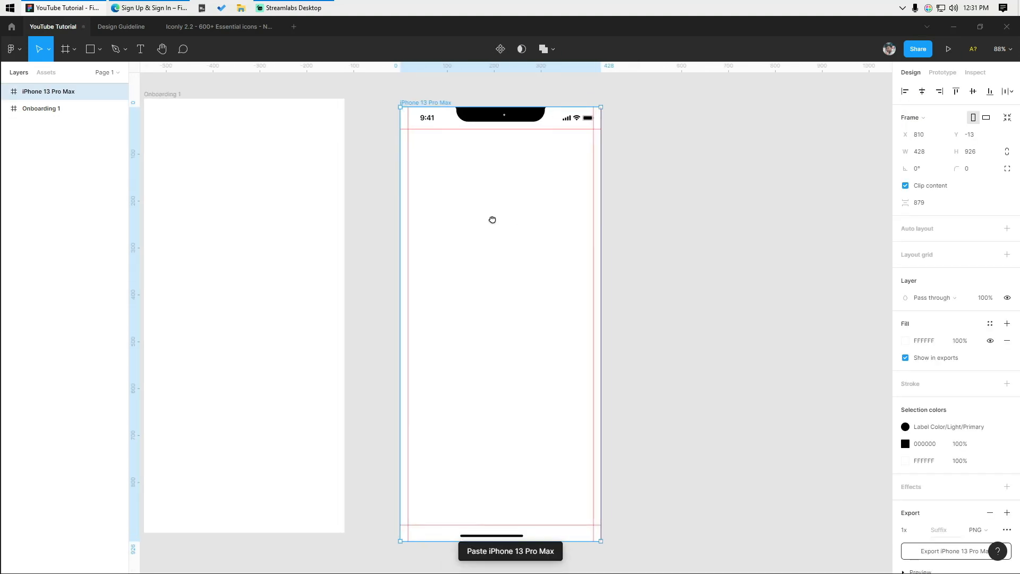
scroll(381, 226, "down", 2)
left_click(248, 149)
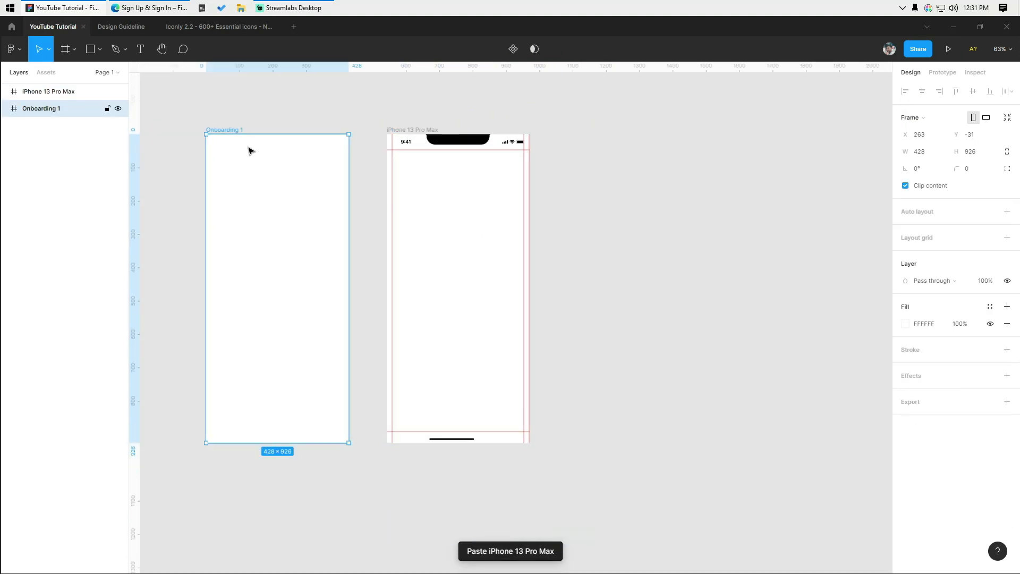
key("Delete")
- Look at the Full Screen guide on the Design Guides page, then return to YouTube Tutorial
left_click(132, 29)
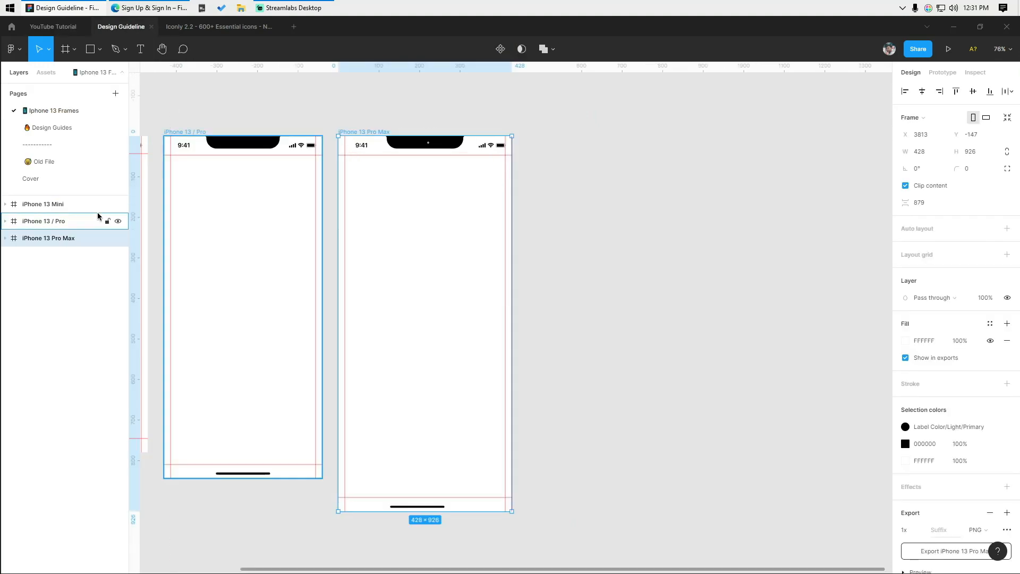
left_click(77, 130)
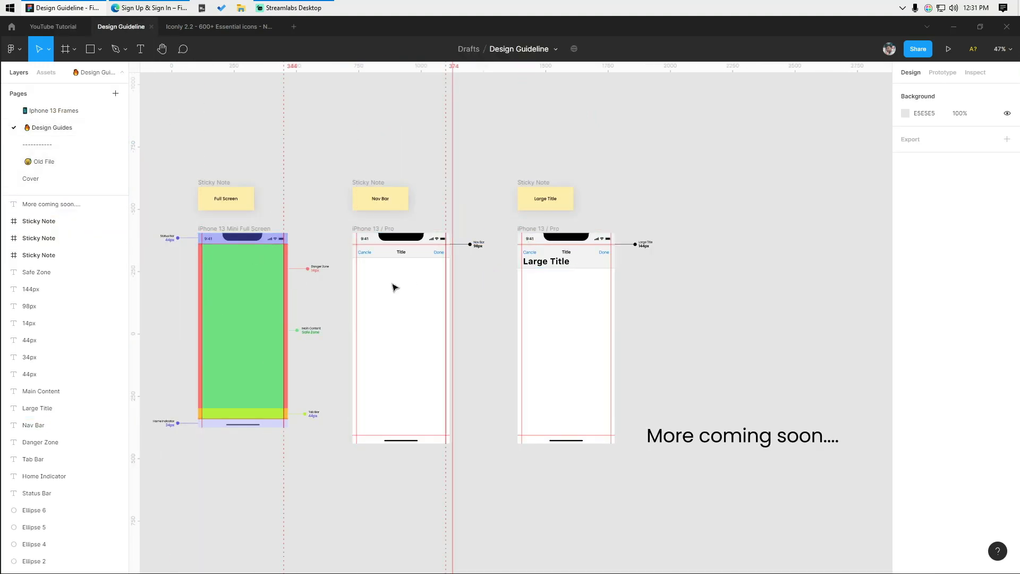
scroll(296, 311, "up", 5)
left_click_drag(523, 199, 500, 295)
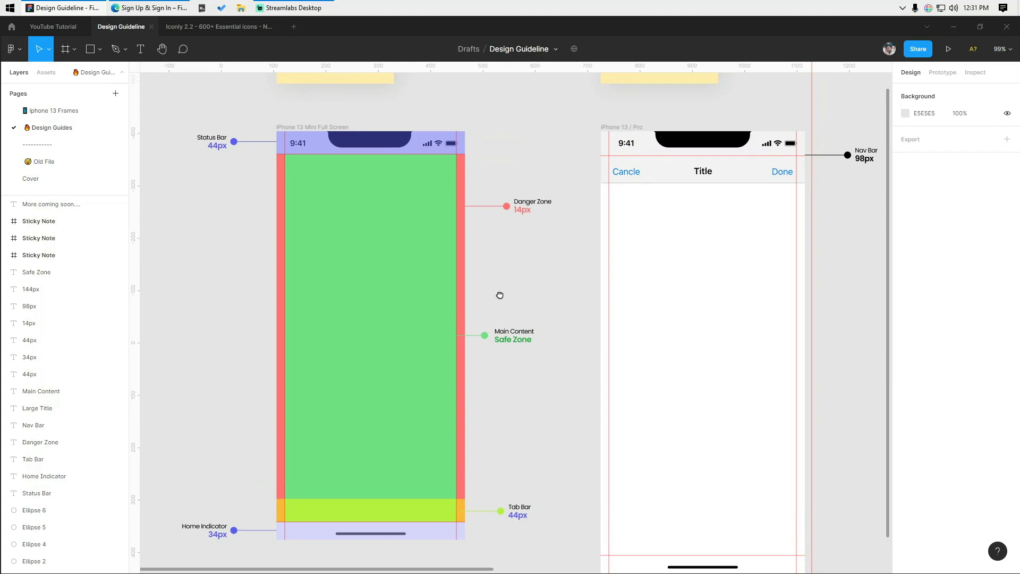
left_click(51, 31)
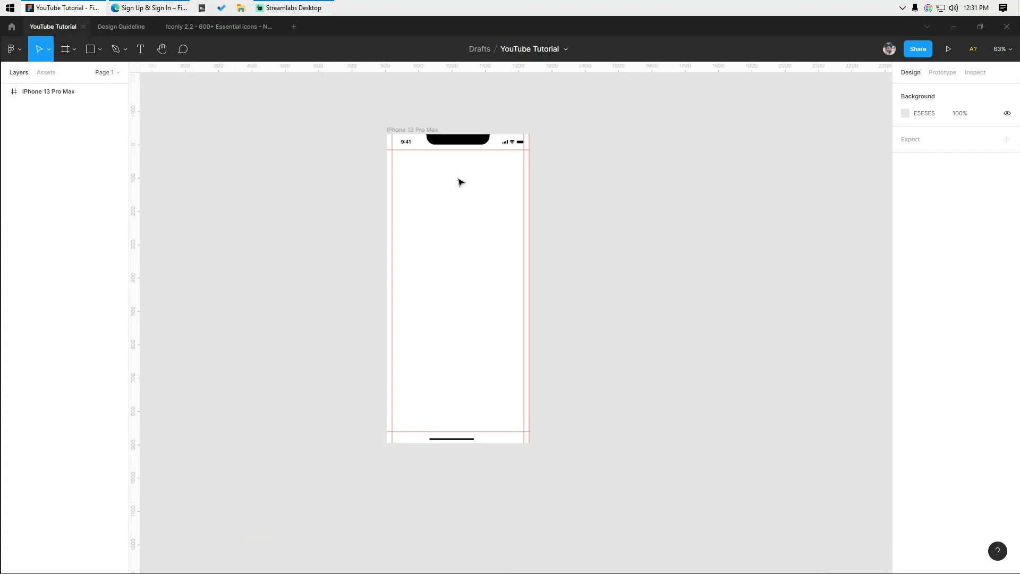
- Centre the home indicator horizontally in the phone frame
scroll(611, 160, "up", 3)
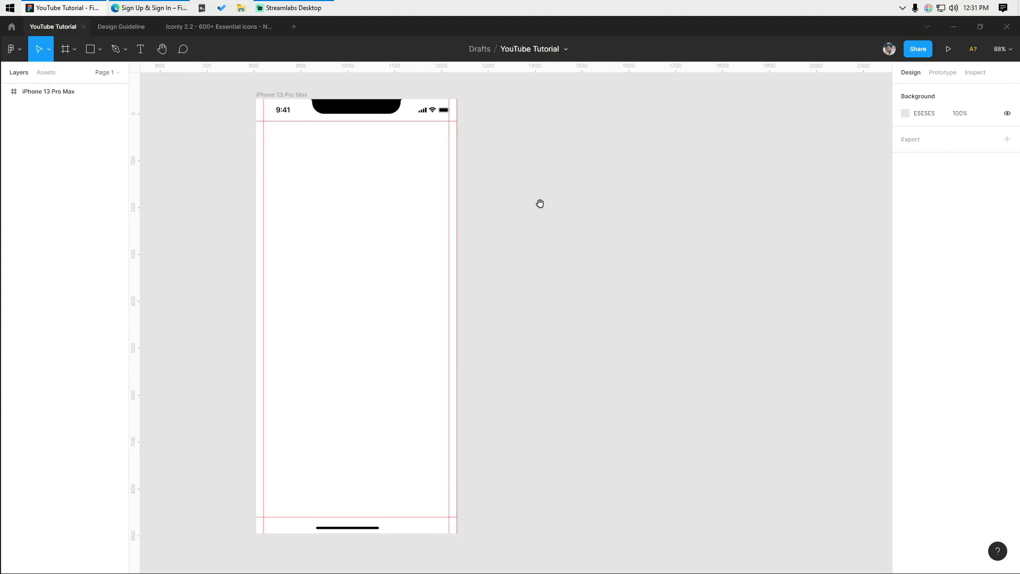
left_click_drag(324, 444, 359, 531)
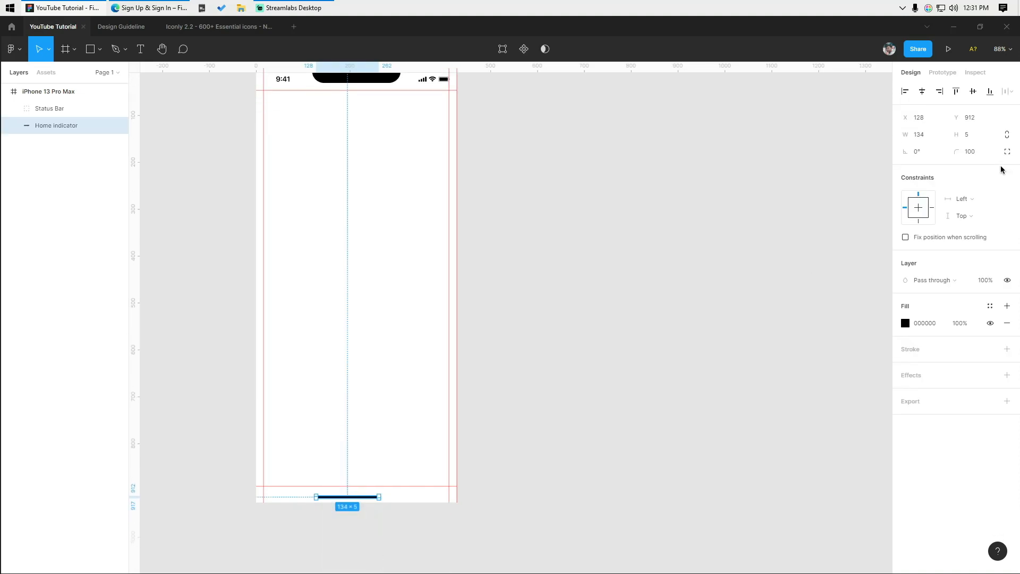
left_click(924, 94)
left_click(594, 318)
- Add an 'Explore the world' text layer at the frame's left margin
left_click_drag(523, 221, 521, 314)
scroll(512, 314, "up", 1)
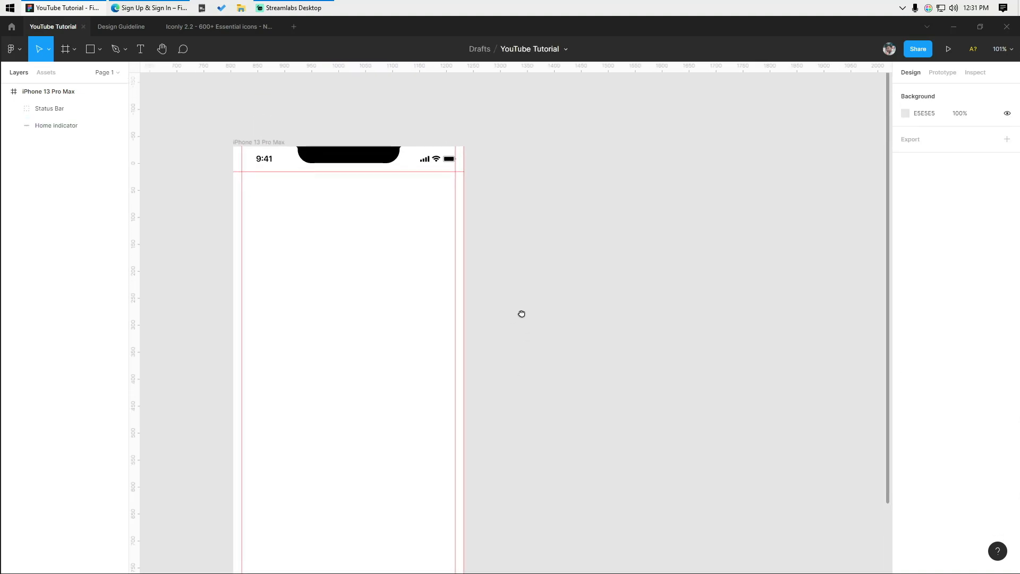
left_click(141, 50)
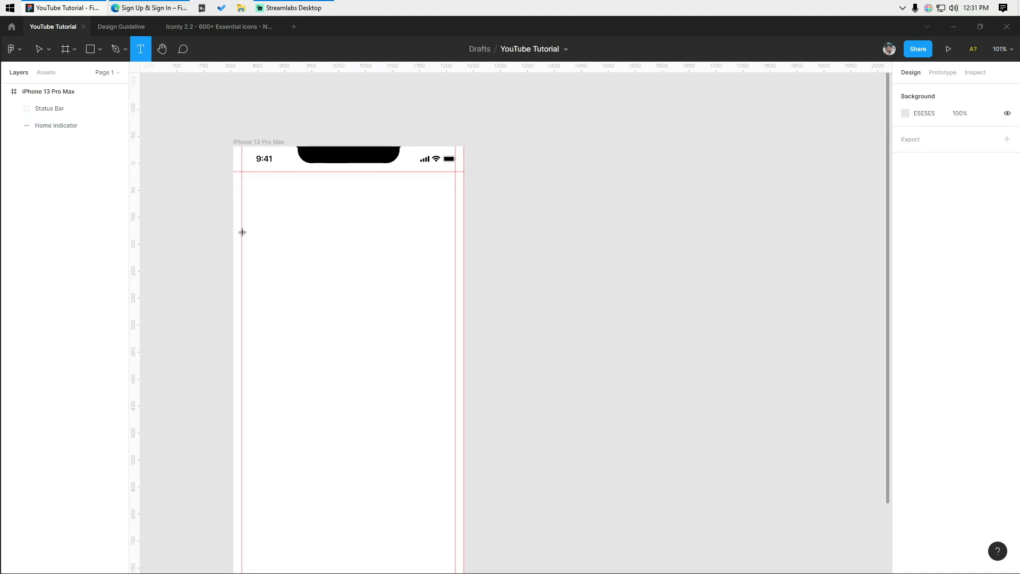
left_click(289, 270)
type("Explore the world")
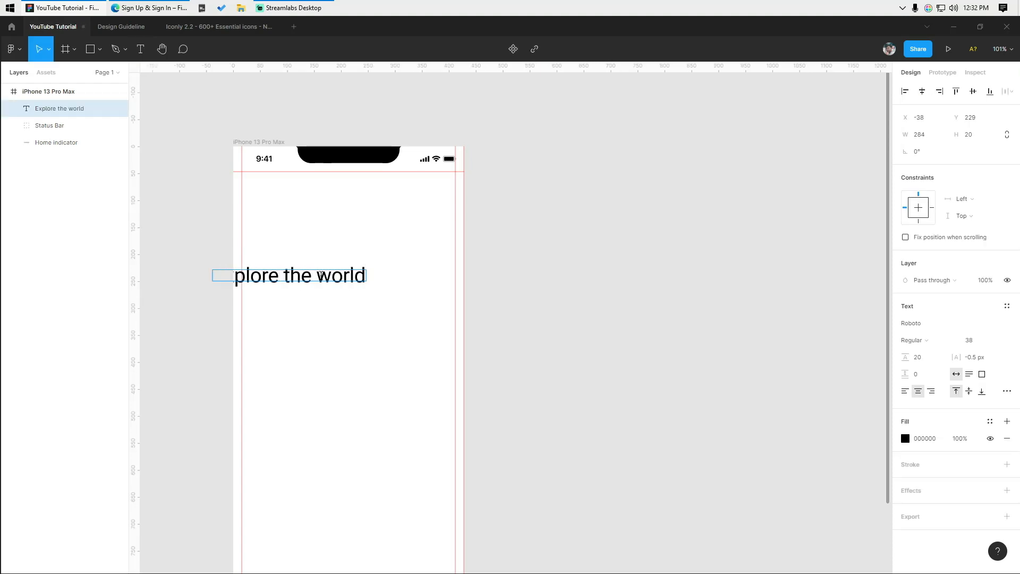
key("Escape")
left_click_drag(303, 278, 330, 277)
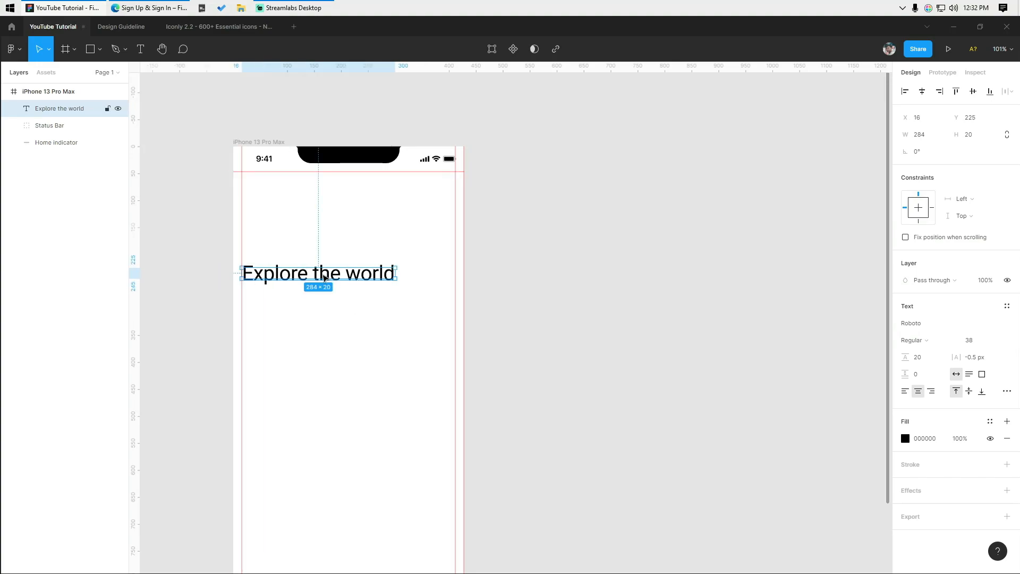
- Set the heading font to Noe Display Medium
left_click(927, 328)
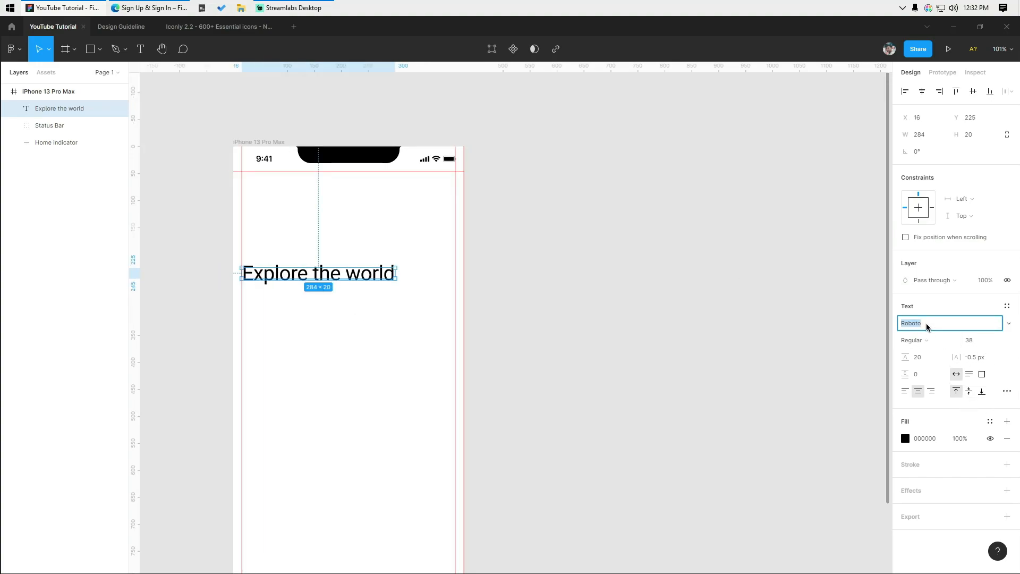
key("Return")
left_click(913, 340)
left_click(913, 337)
left_click(579, 330)
scroll(255, 285, "up", 1)
left_click(276, 273)
- Move the heading up near the top of the frame, nudged down 3 px
scroll(303, 269, "up", 3)
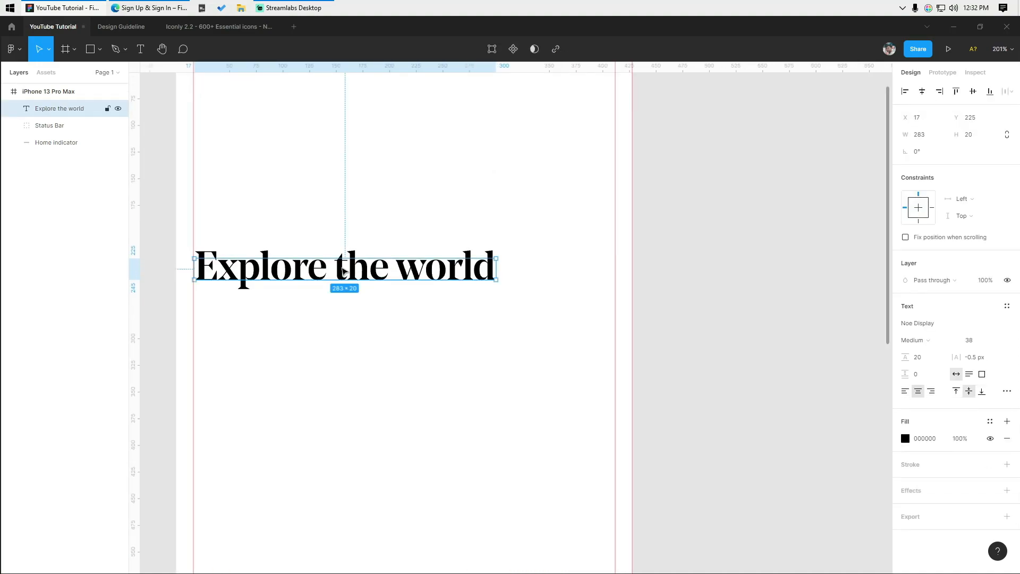
scroll(326, 243, "down", 1)
left_click_drag(255, 267, 256, 141)
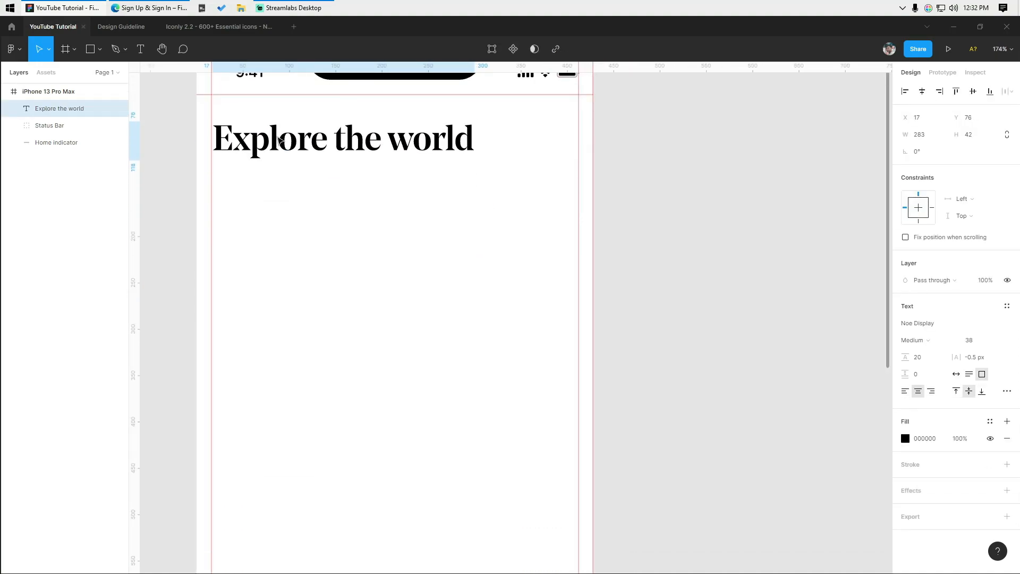
left_click(342, 214)
scroll(376, 258, "up", 2)
left_click(340, 205)
key("Down")
key("Down")
key("Down")
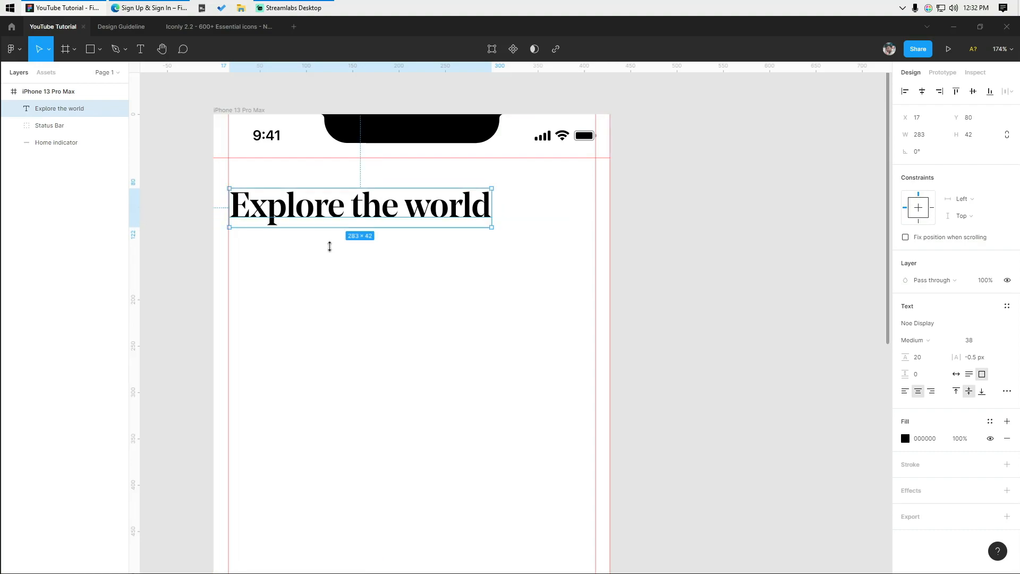
left_click(335, 292)
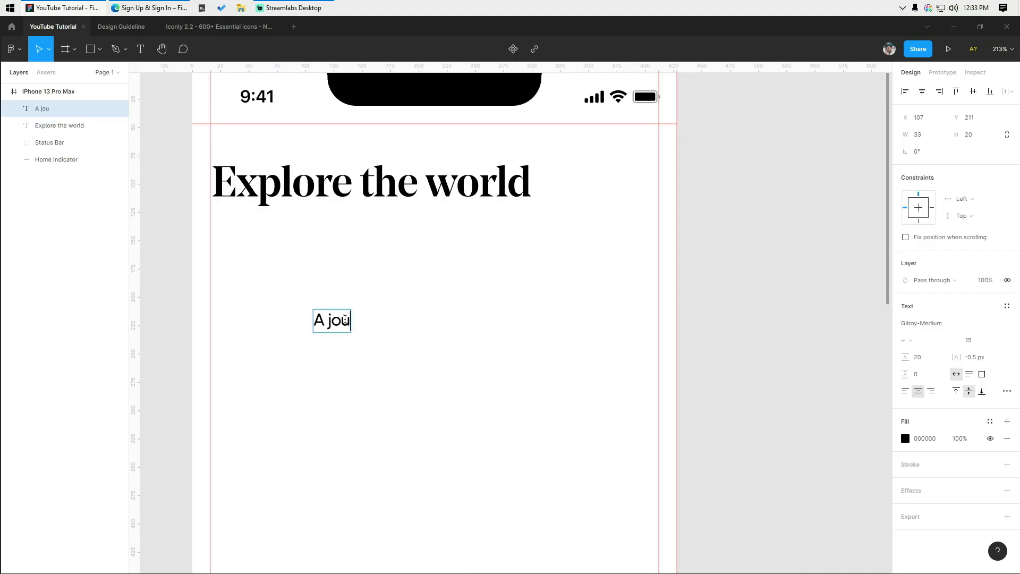
- Type the subtitle 'A journey of a thousand miles must begin with a single step.' at size 20
type("rney of a")
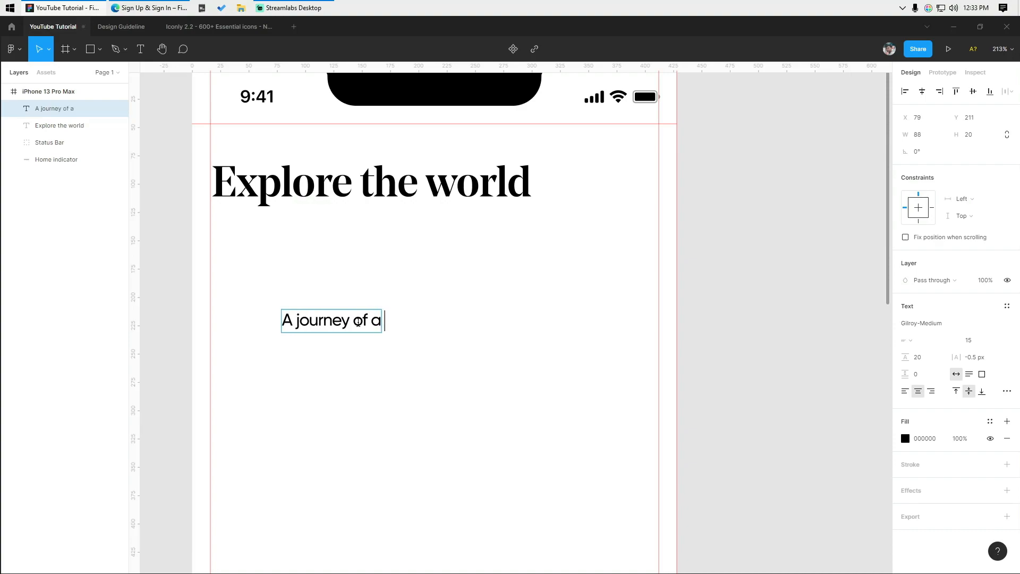
type(" thousand miles must begin with a sing")
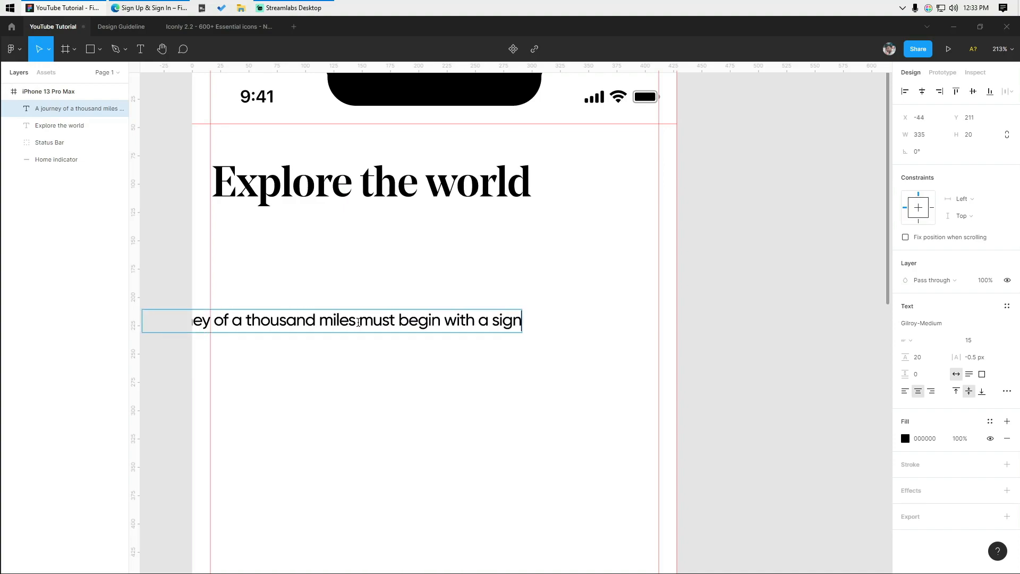
type("le step.")
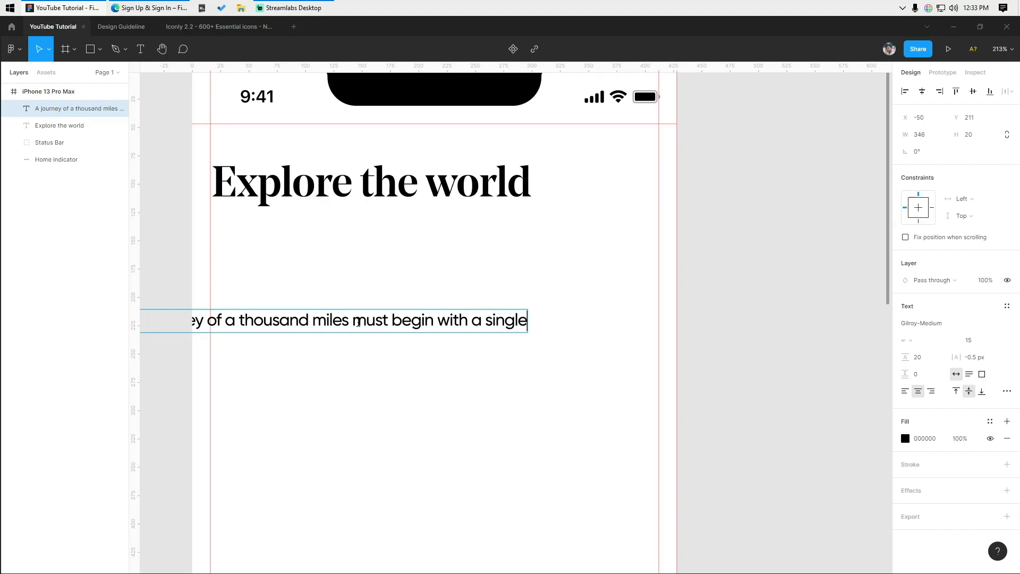
key("ctrl+a")
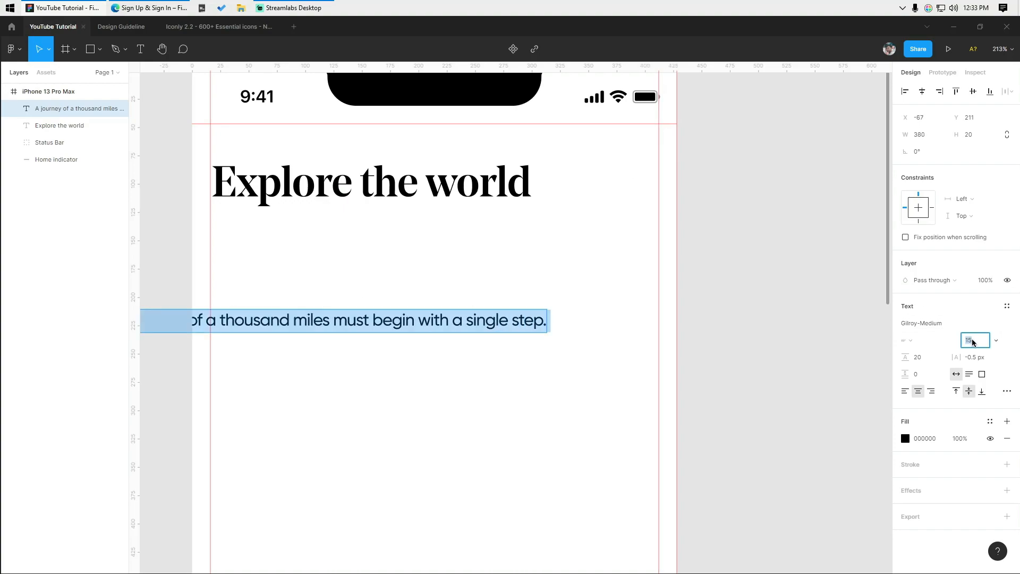
type("20")
key("Return")
key("Escape")
- Place the subtitle below the heading, resized to 17 px with left-aligned text
left_click_drag(368, 322, 592, 323)
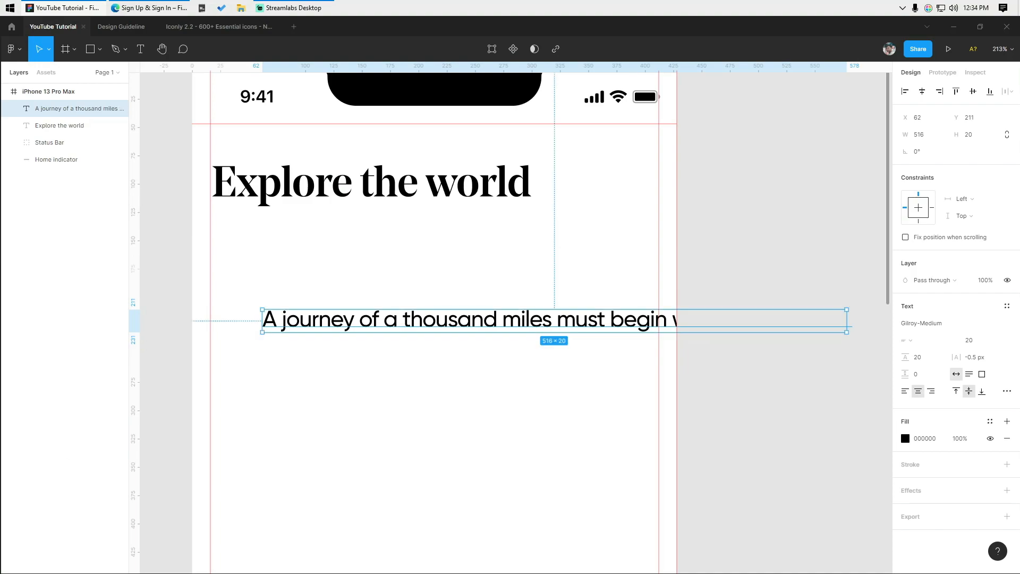
left_click_drag(370, 326, 318, 240)
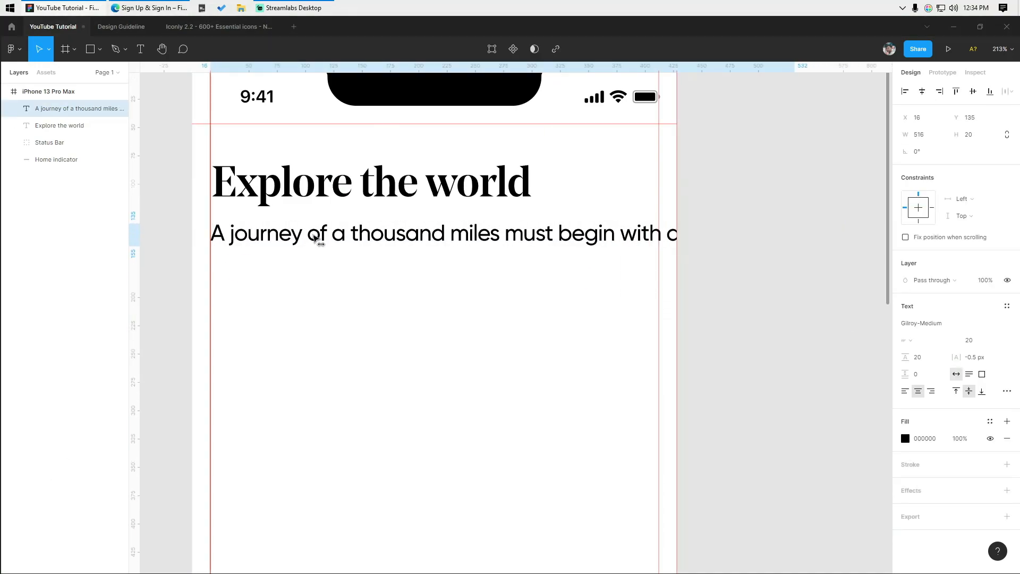
type("17")
key("Return")
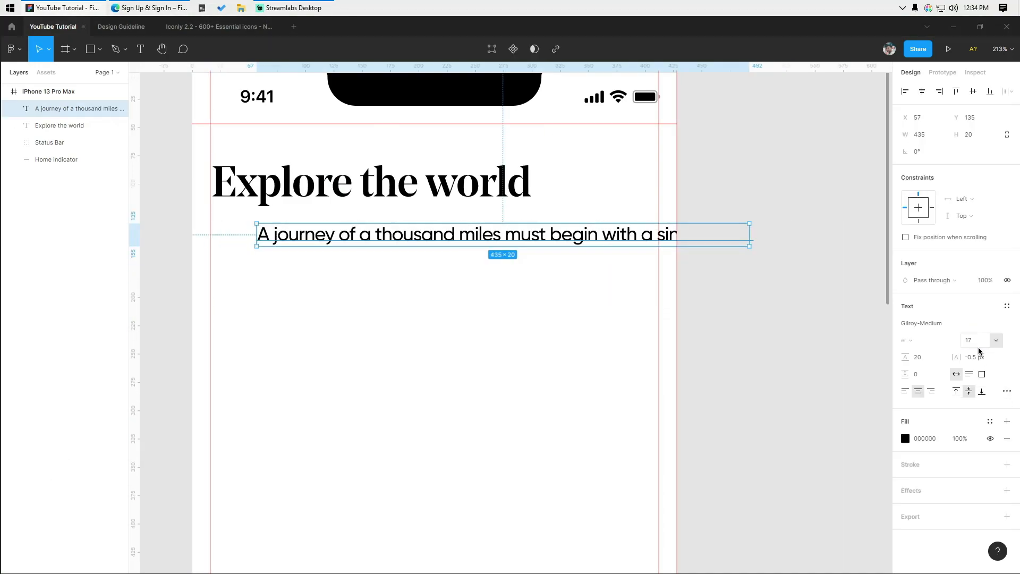
left_click(905, 392)
left_click(425, 297)
- Left-align the subtitle with the Explore the world heading
left_click(361, 193)
left_click(350, 232, "shift")
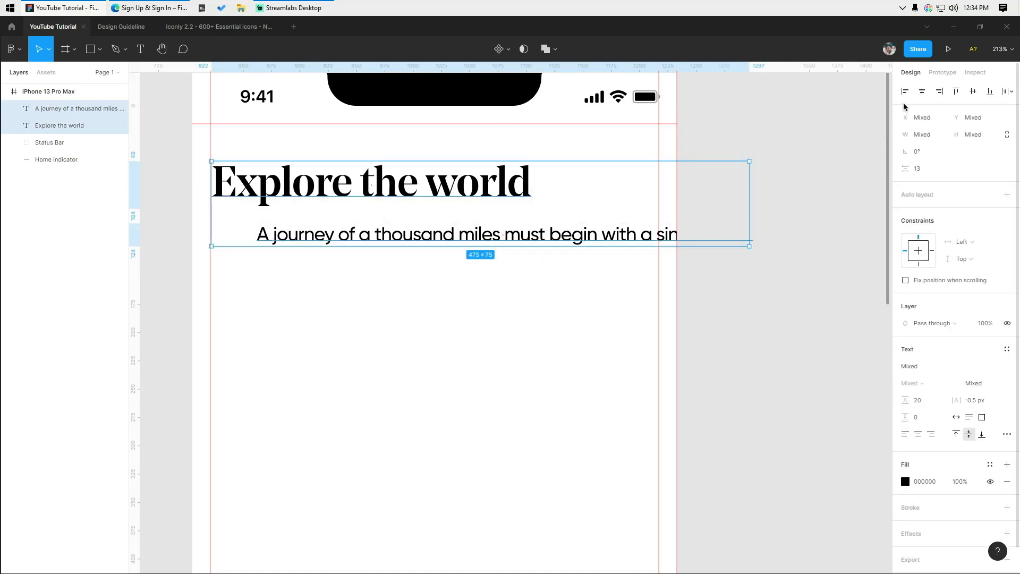
left_click(905, 91)
left_click(325, 325)
scroll(325, 326, "up", 2)
- Break the subtitle onto a second line before 'begin'
double_click(604, 280)
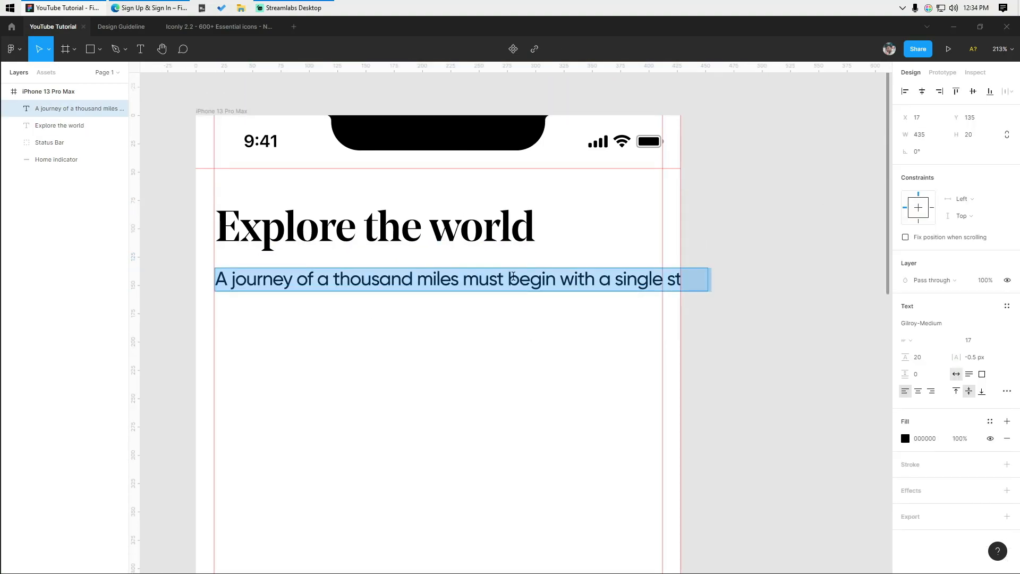
left_click(510, 279)
key("Return")
left_click(334, 340)
scroll(298, 296, "up", 1)
key("Down")
key("Down")
key("Down")
key("Down")
key("Down")
key("Down")
key("Up")
key("Up")
key("Up")
- Set the subtitle fill to grey 959BA4
left_click(904, 441)
left_click_drag(798, 362, 730, 367)
left_click(927, 442)
left_click(690, 412)
scroll(292, 306, "up", 1)
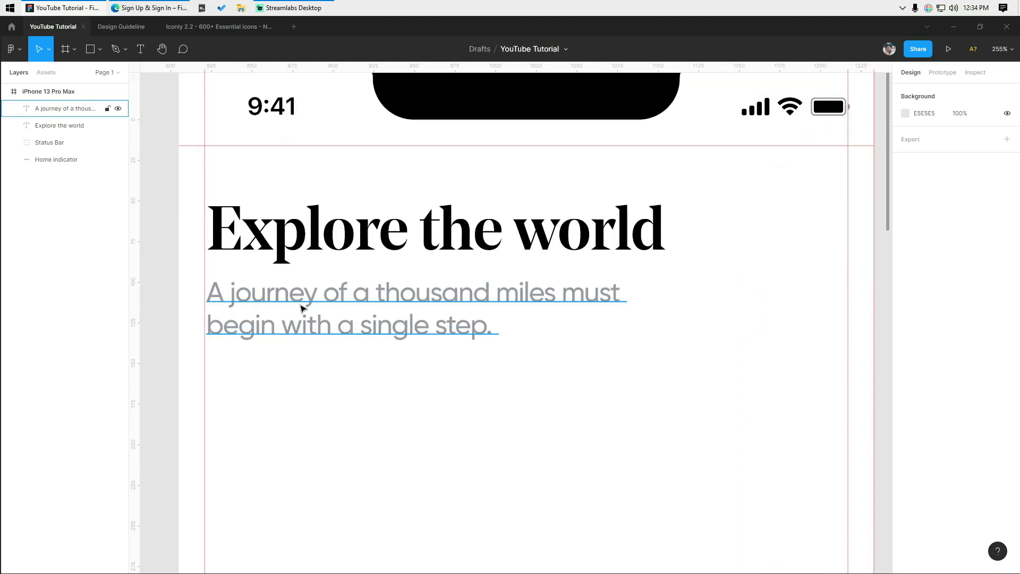
left_click(292, 306)
scroll(313, 304, "up", 1)
key("Right")
key("Right")
left_click(253, 363)
- Re-align heading and subtitle to a shared left edge, shifting both 1 px left
left_click_drag(252, 363, 330, 233)
left_click(904, 91)
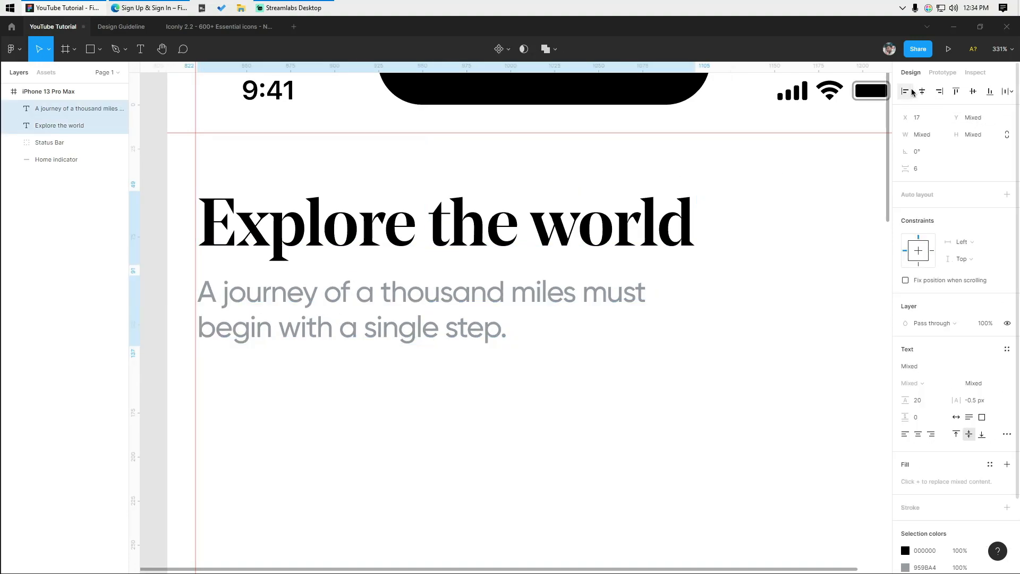
scroll(264, 232, "up", 3)
key("Left")
scroll(294, 376, "down", 4)
left_click(294, 376)
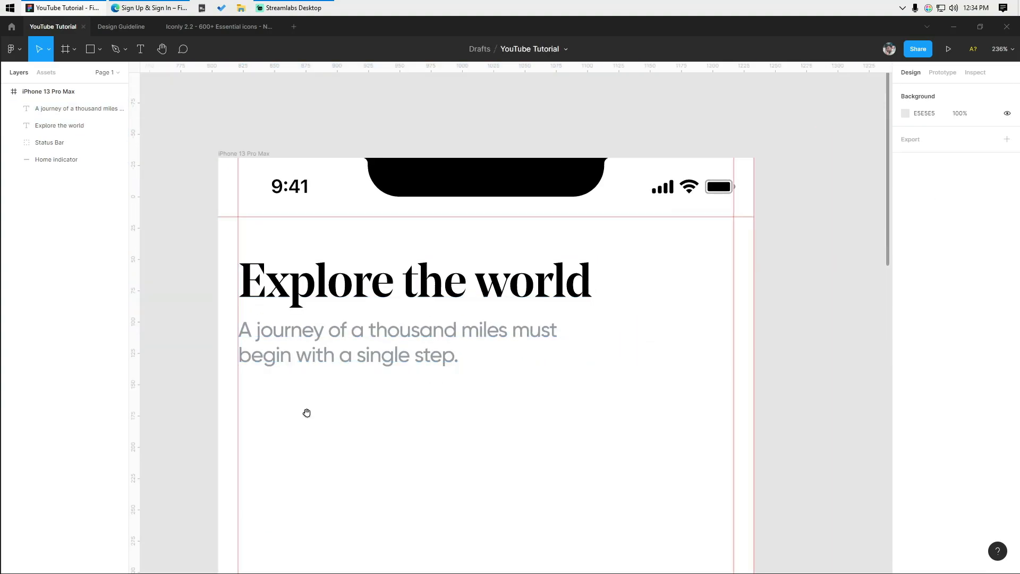
scroll(264, 373, "down", 5)
left_click_drag(626, 464, 479, 304)
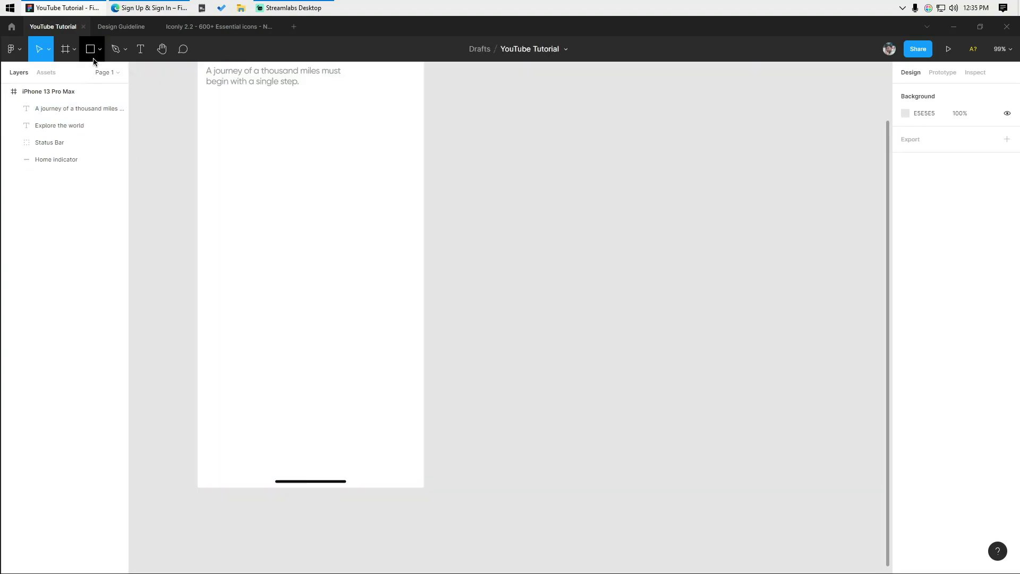
- Draw a 183×66 rectangle inside the phone frame
left_click(100, 49)
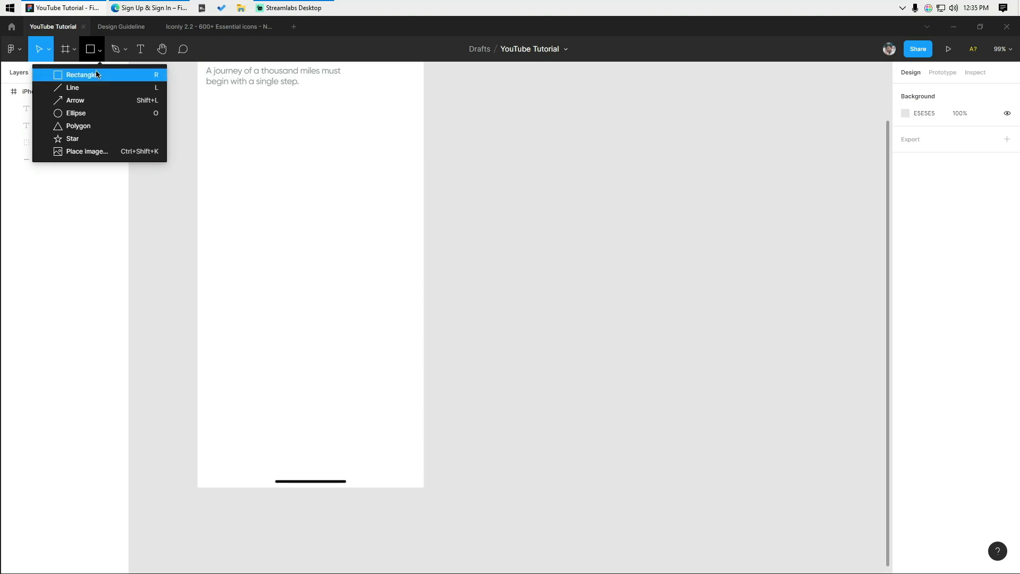
left_click(96, 74)
scroll(309, 413, "up", 1)
left_click(229, 276)
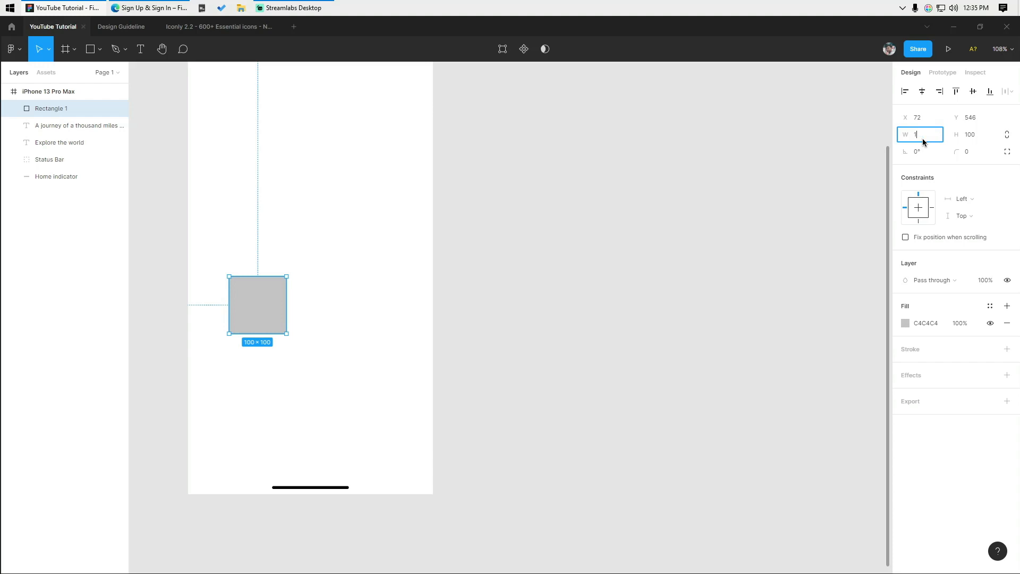
key("Tab")
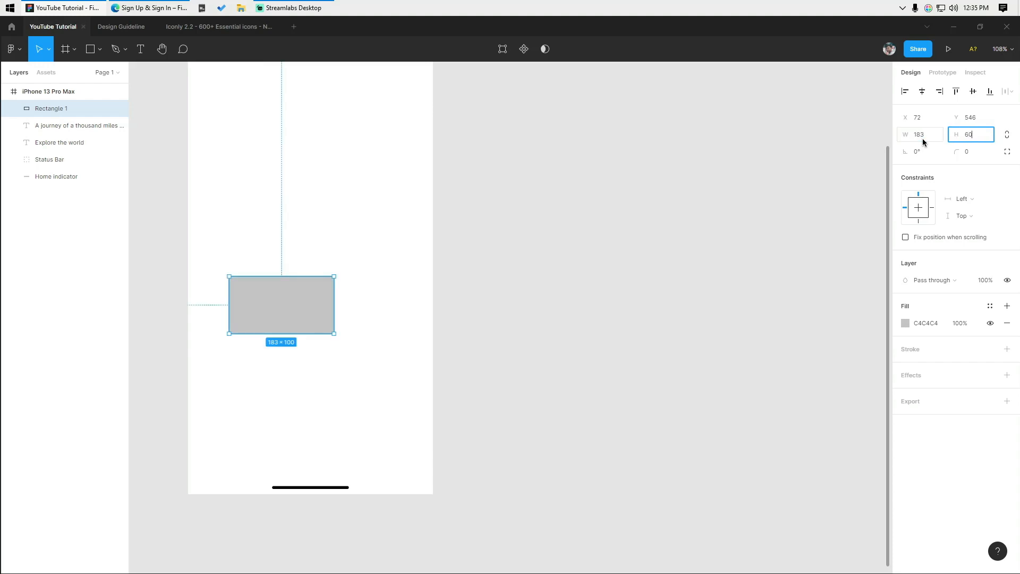
key("Return")
left_click(552, 300)
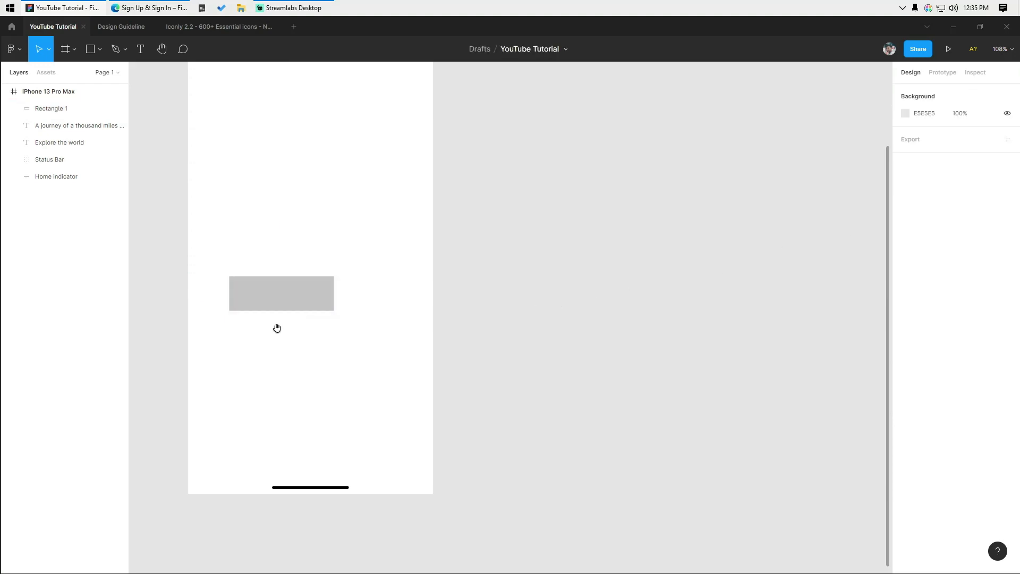
scroll(278, 328, "up", 2)
left_click(289, 293)
key("Return")
left_click_drag(304, 187, 371, 341)
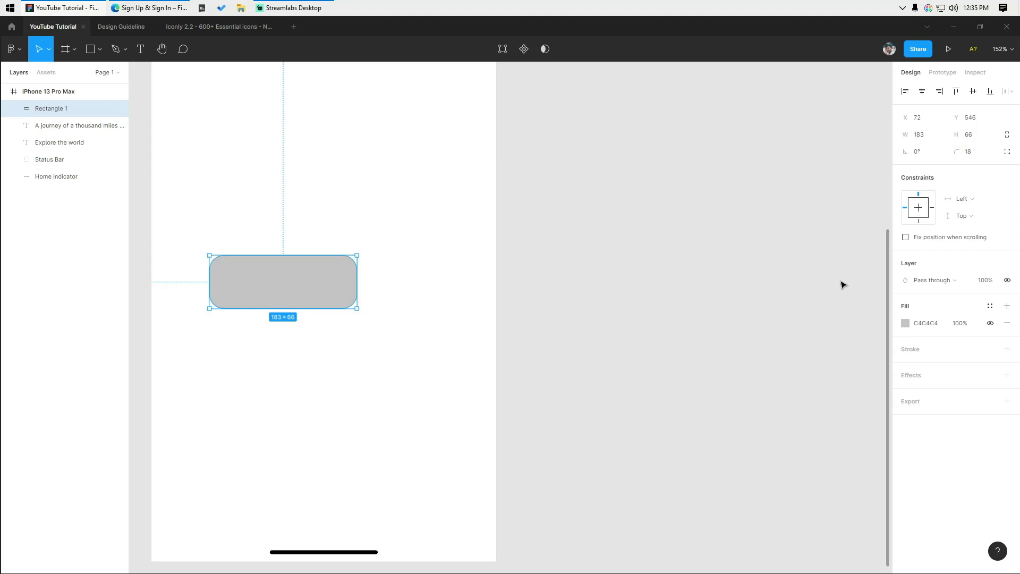
- Give the rectangle a black 000000 fill
left_click(902, 322)
left_click_drag(844, 371, 212, 572)
left_click(333, 332)
- Move the black rectangle to the bottom right of the frame at X 208
left_click(326, 301)
key("shift+r")
left_click_drag(326, 302, 455, 283)
key("Left")
key("Left")
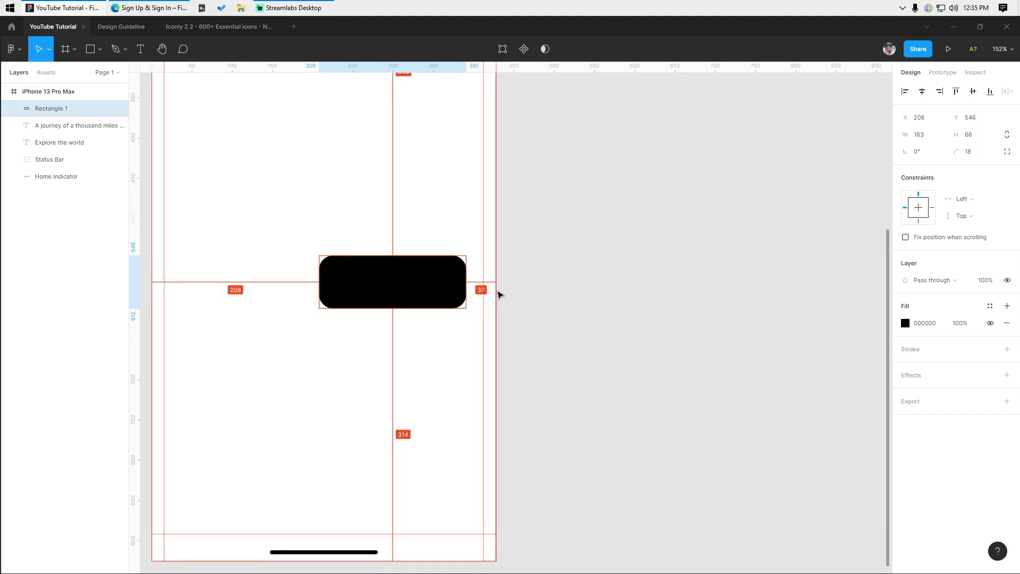
key("shift+Down")
key("shift+Down")
key("shift+Down")
key("shift+Down")
key("shift+Down")
key("shift+Down")
key("shift+Down")
key("shift+Down")
key("shift+Down")
key("shift+Down")
key("shift+Down")
key("shift+Down")
key("shift+Down")
key("shift+Down")
key("shift+Down")
key("shift+Down")
key("shift+Down")
key("shift+Down")
key("shift+Down")
key("shift+Down")
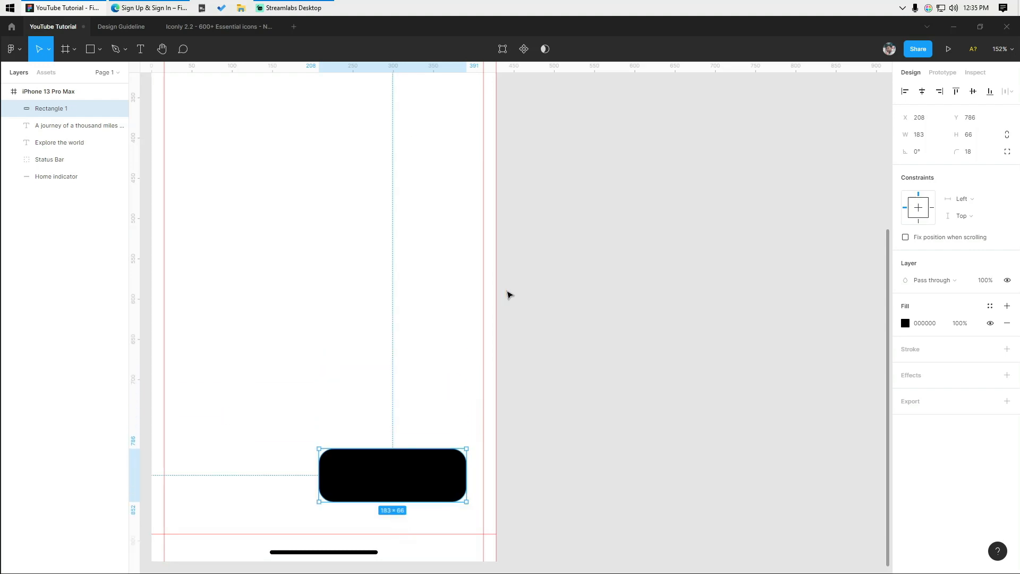
key("Up")
key("Up")
key("Up")
key("Up")
key("Up")
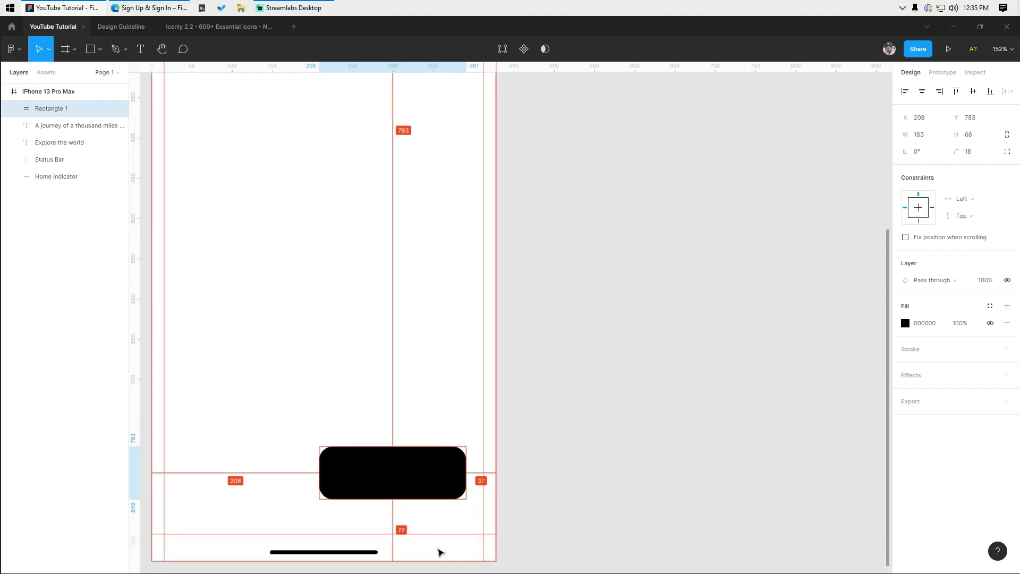
key("Up")
key("Up")
key("Up")
key("Up")
key("Up")
key("Up")
key("Up")
key("Up")
key("Up")
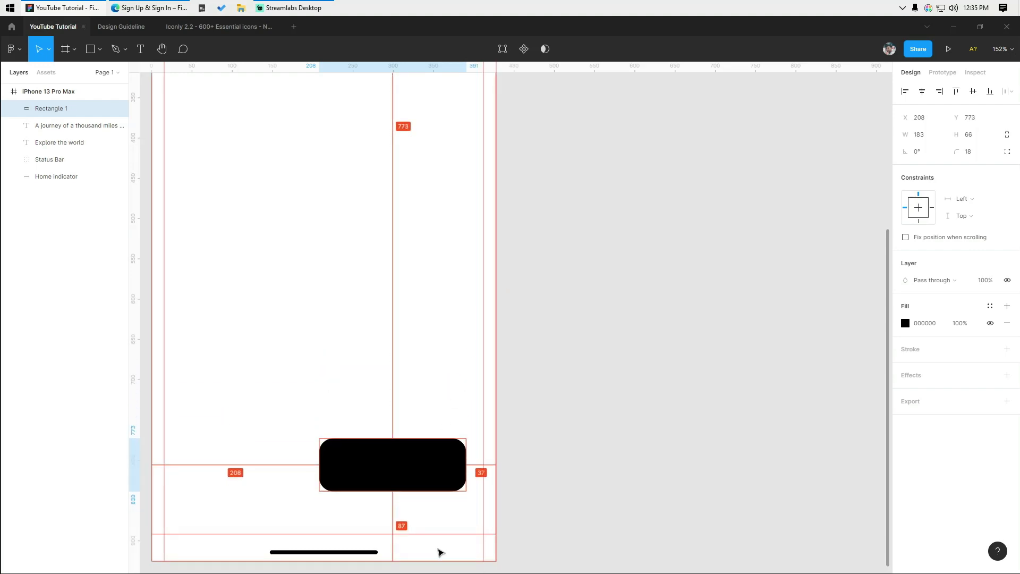
key("Up")
key("Up")
key("Up")
key("Up")
key("Up")
key("Up")
key("Up")
key("Up")
key("Up")
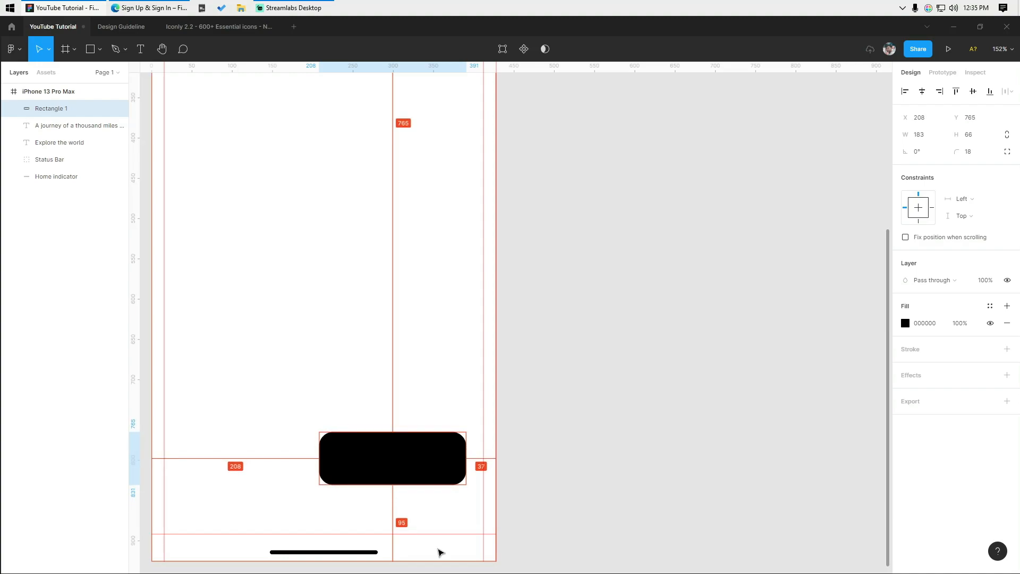
key("Down")
- Fine-tune the rectangle's position slightly lower and to the right
left_click(437, 548)
scroll(452, 505, "up", 3)
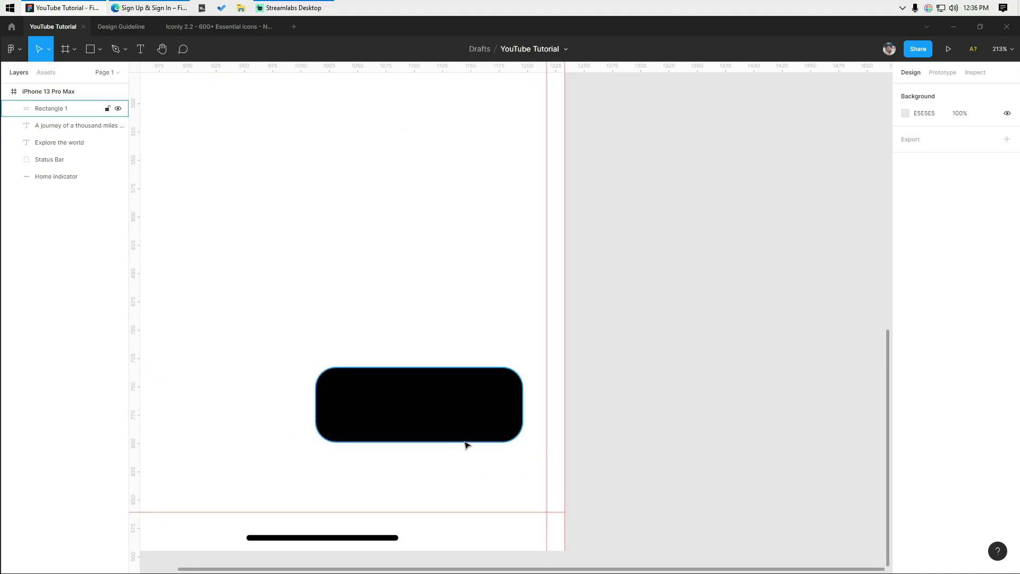
left_click(469, 433)
scroll(470, 434, "up", 1)
key("Down")
key("Down")
key("Down")
key("Down")
key("Down")
key("Down")
key("Down")
key("Down")
key("Down")
key("Down")
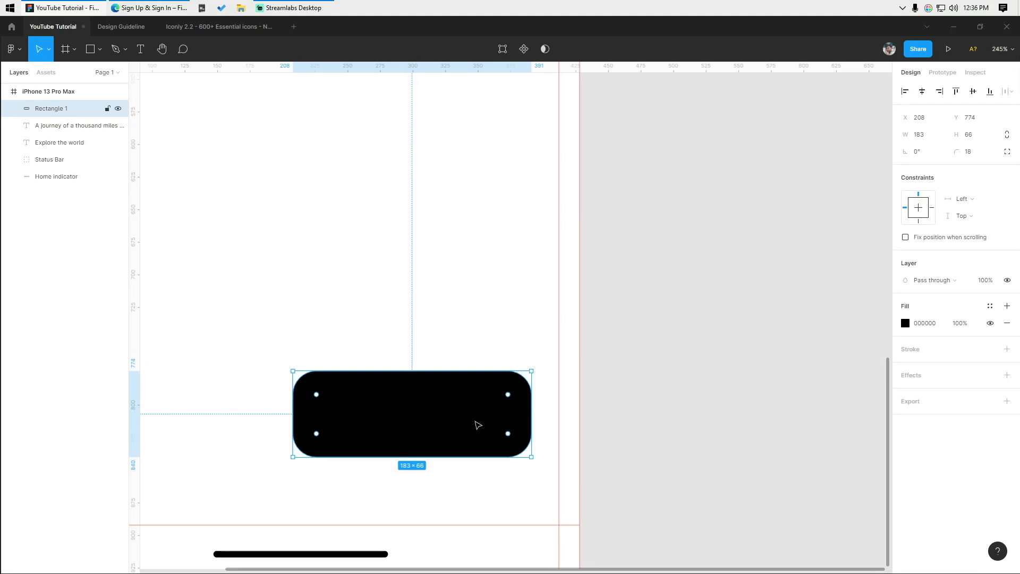
key("shift+r")
left_click(660, 415)
scroll(660, 414, "down", 2)
key("shift+r")
scroll(553, 432, "up", 2)
left_click(485, 415)
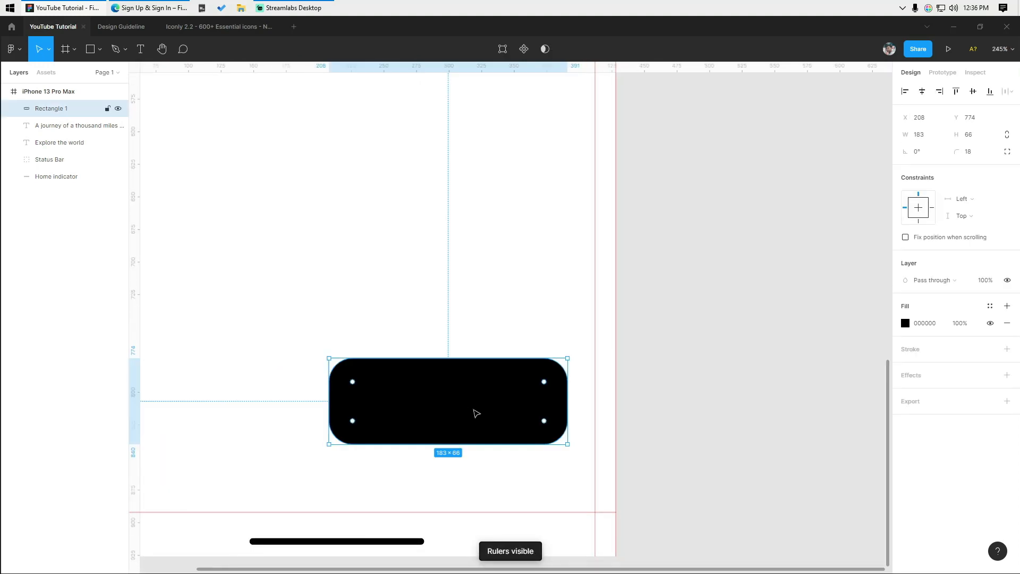
left_click_drag(485, 415, 491, 411)
left_click(765, 380)
scroll(658, 380, "down", 4)
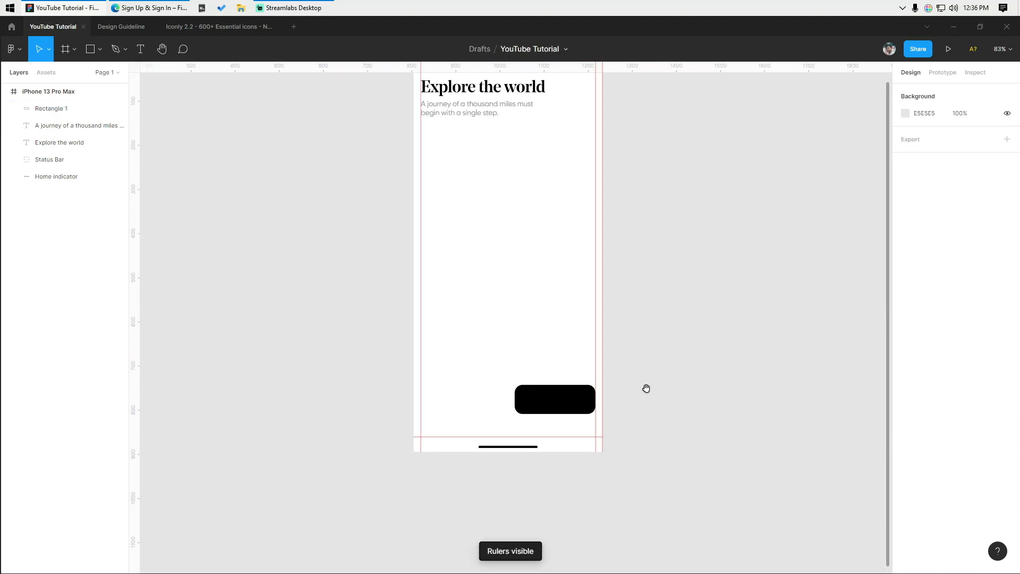
scroll(512, 451, "right", 3)
scroll(497, 425, "up", 2)
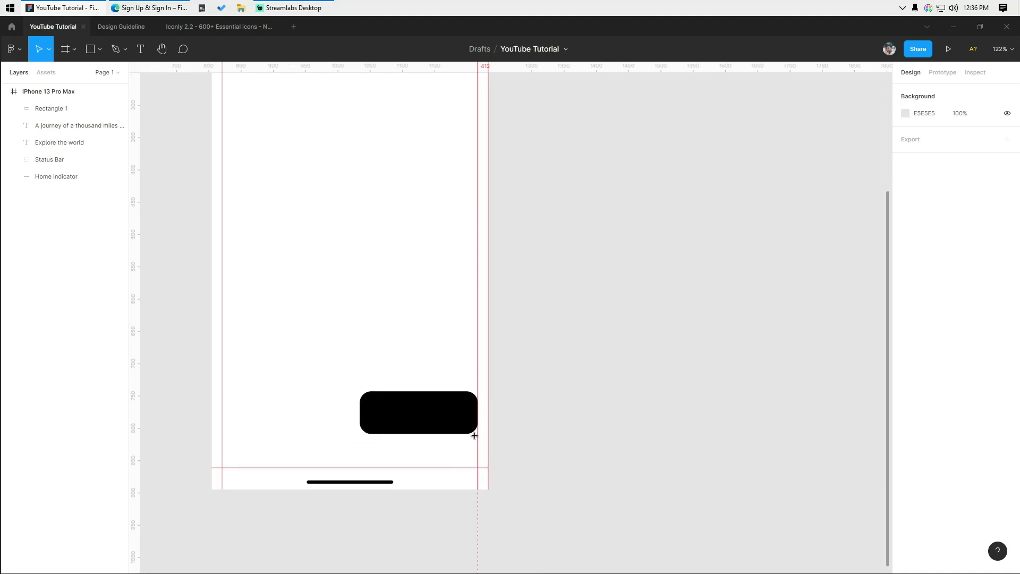
key("t")
scroll(516, 428, "up", 1)
- Add a Next text label set in Noe Display at size 18
left_click(531, 417)
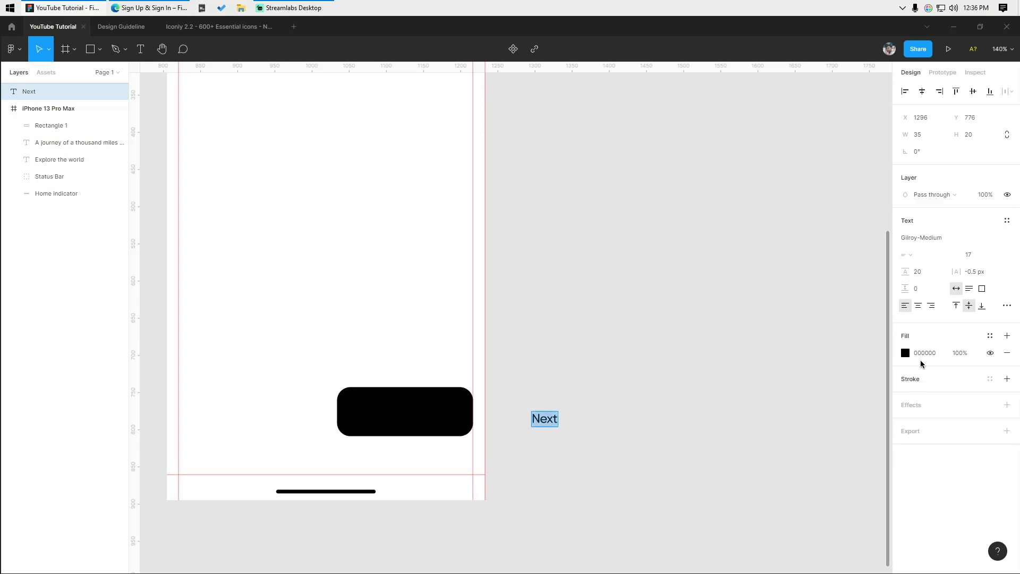
left_click(928, 240)
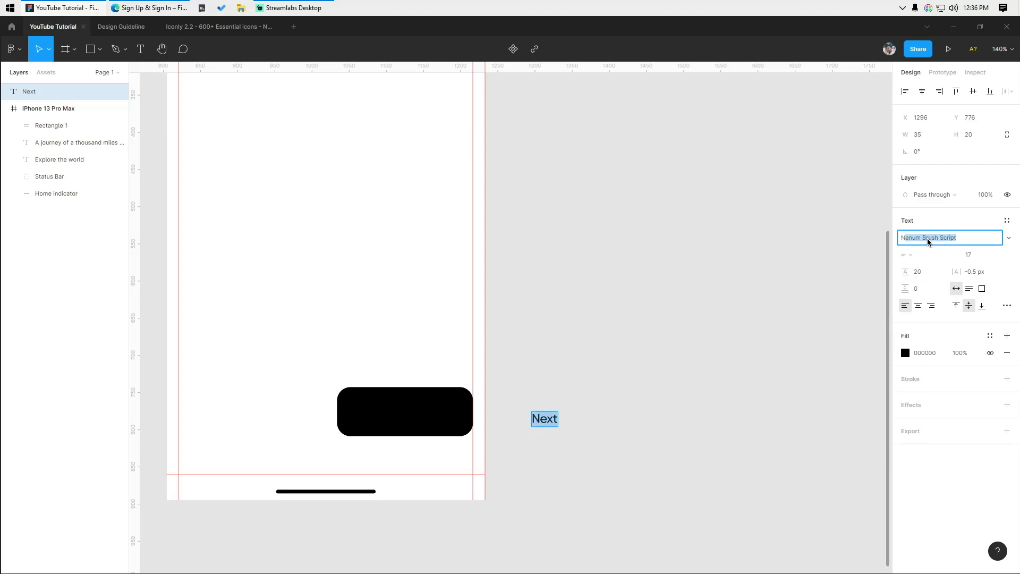
key("Return")
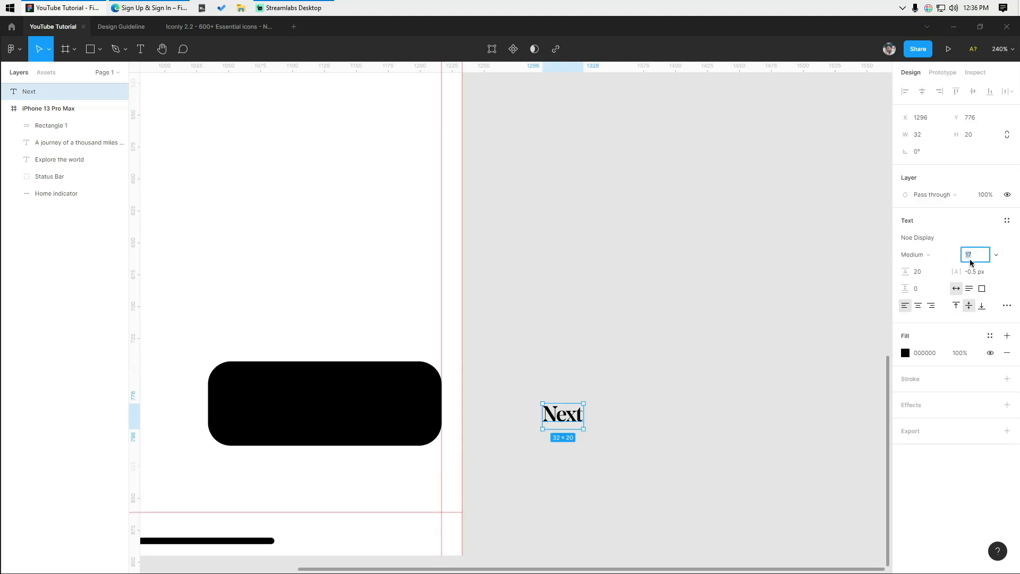
left_click(969, 260)
type("18")
key("Return")
- Centre the Next label horizontally on the black button rectangle
left_click_drag(574, 418, 317, 412)
left_click(400, 409, "shift")
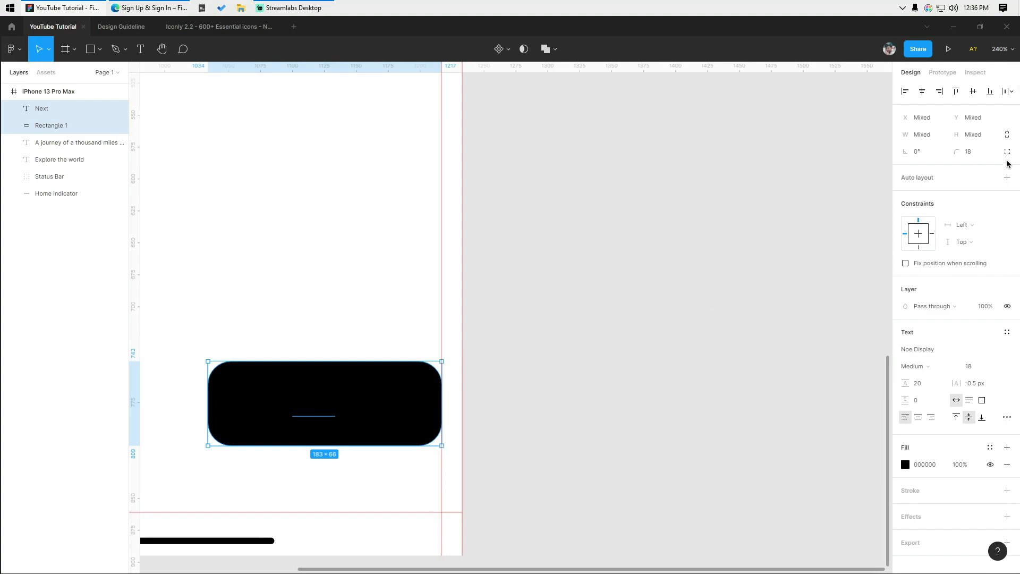
left_click(922, 94)
left_click(627, 261)
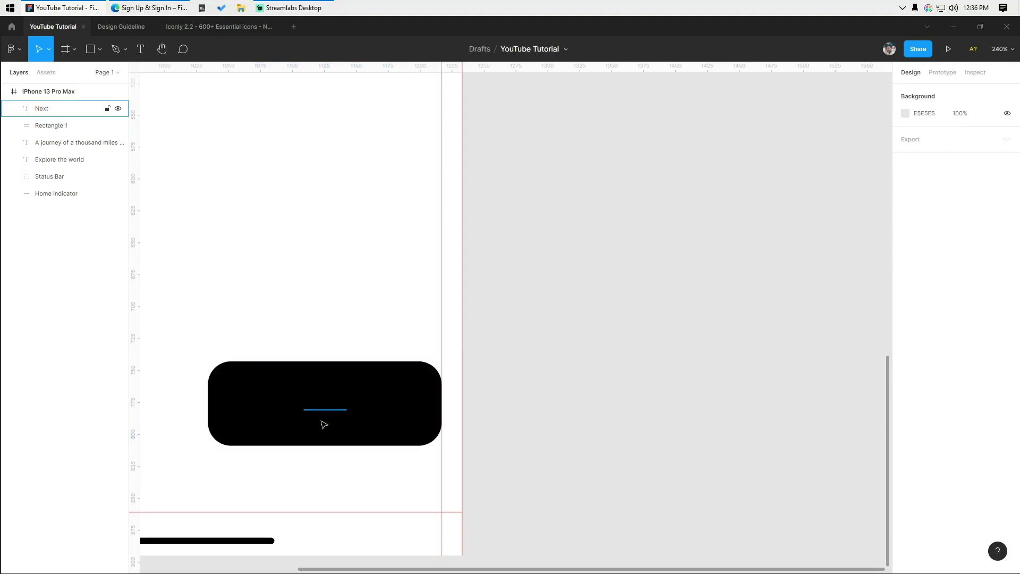
- Set the Next label's fill colour to white FFFFFF
left_click(330, 412)
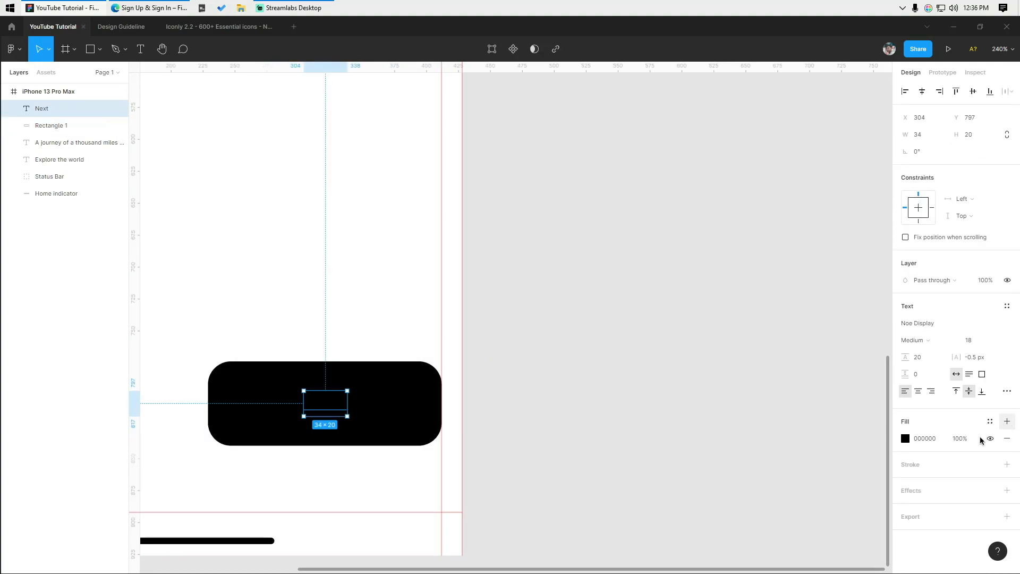
left_click(906, 439)
type("f")
key("Return")
left_click(583, 192)
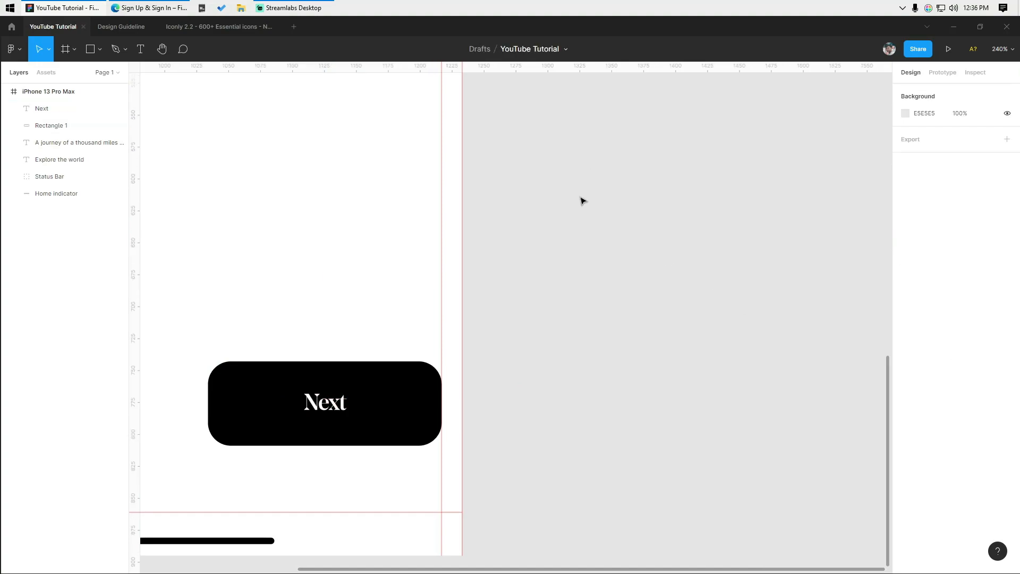
scroll(584, 200, "down", 4)
left_click_drag(609, 219, 613, 225)
scroll(613, 224, "up", 2)
- Duplicate the Next label to the left and make the copy grey
left_click_drag(470, 351, 296, 351)
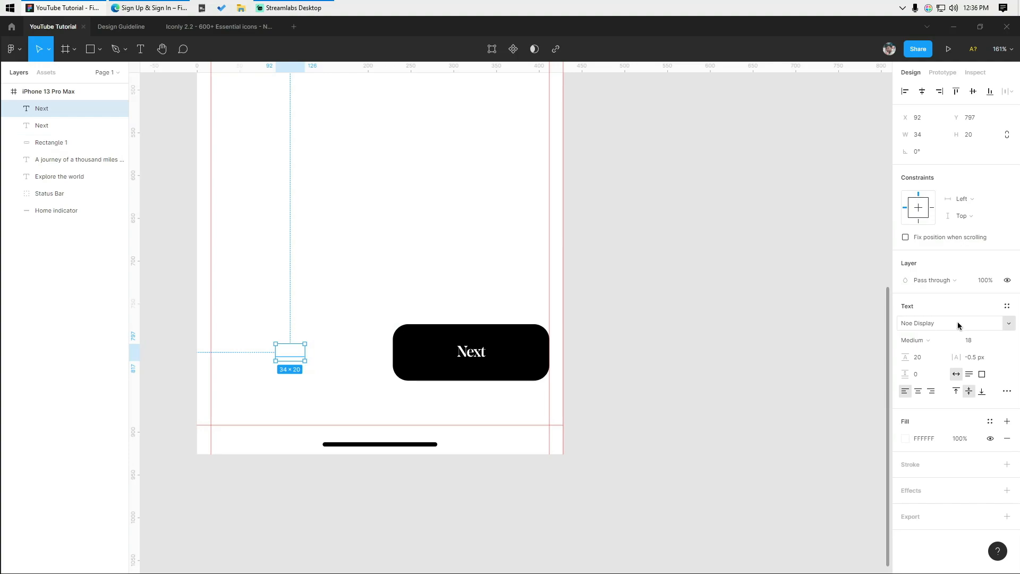
left_click(901, 441)
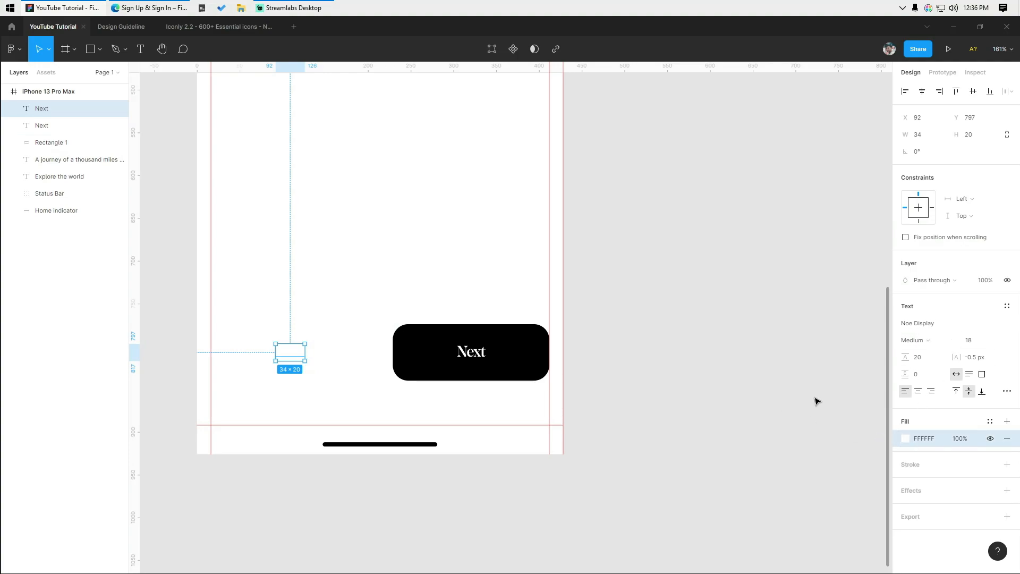
left_click(910, 442)
left_click_drag(772, 398, 740, 351)
left_click(746, 525)
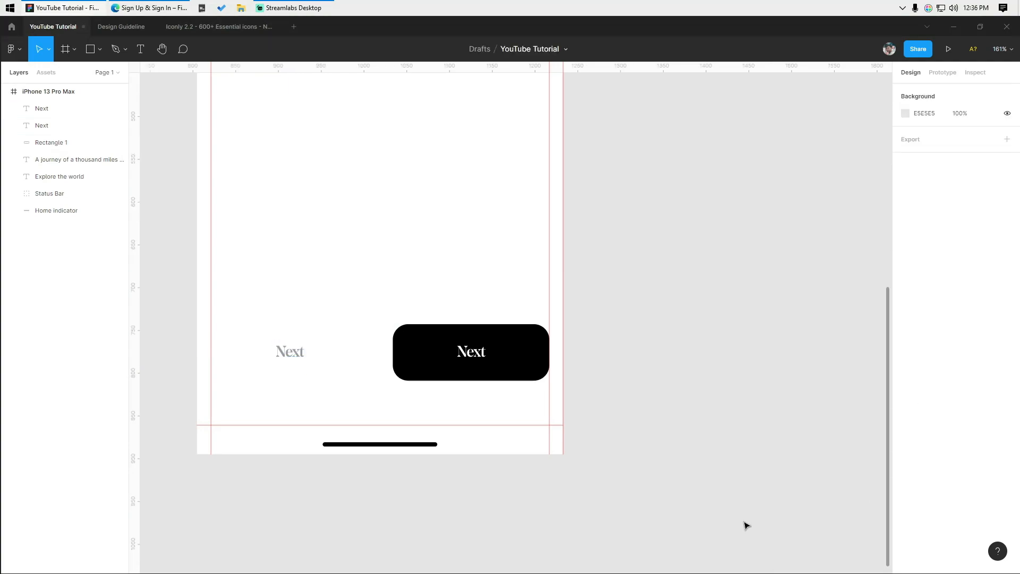
- Change the grey copy's text to Skip and nudge it level with Next
scroll(252, 352, "up", 5)
left_click_drag(255, 300, 403, 405)
double_click(295, 361)
type("Skip")
left_click(312, 400)
left_click(336, 358)
key("Right")
key("Right")
key("Right")
key("Right")
key("Right")
key("Right")
key("Right")
key("Left")
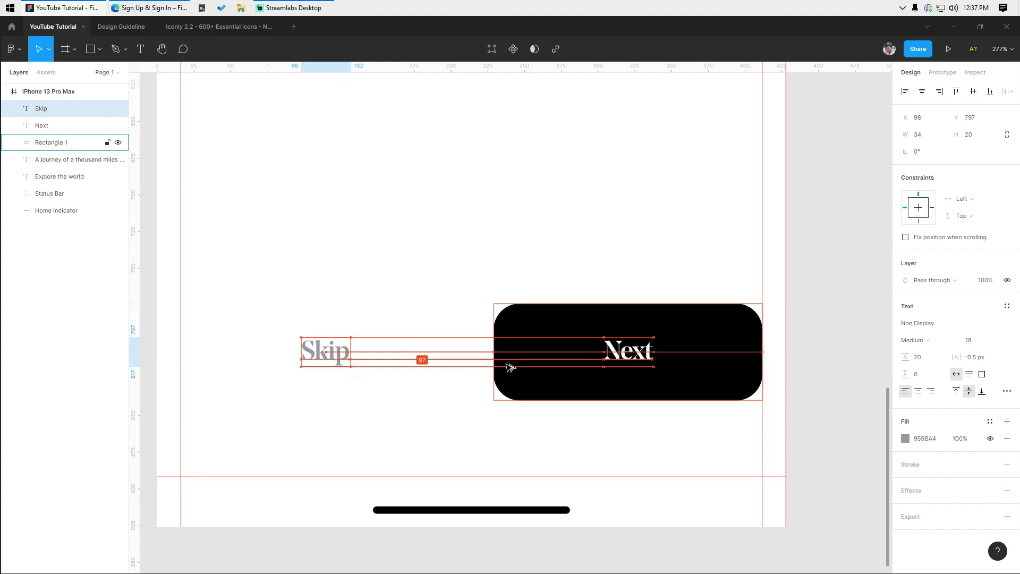
- Hide the rulers, bring the whole phone screen into view, and select its frame
left_click(328, 306)
scroll(328, 306, "down", 3)
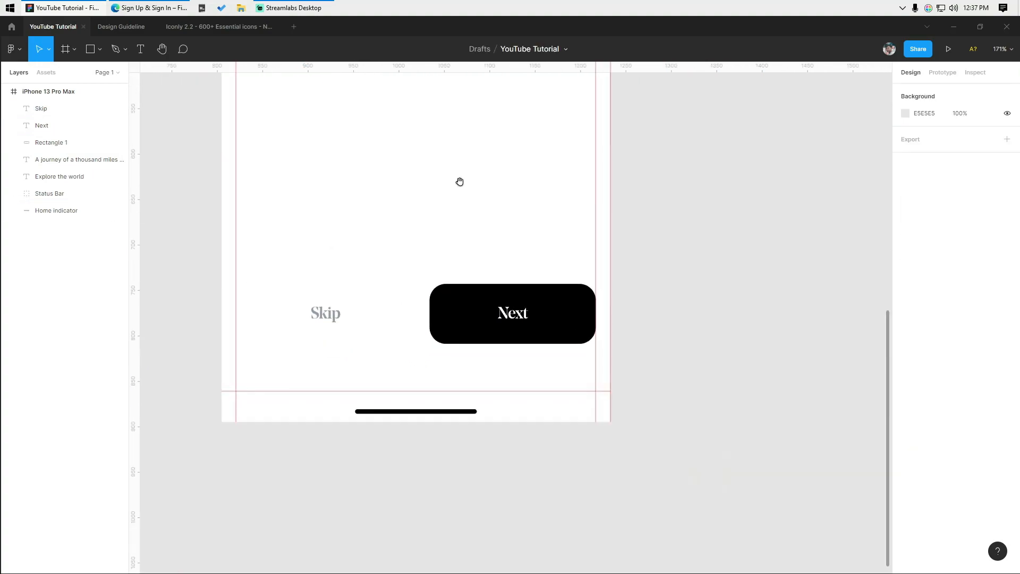
left_click_drag(460, 180, 433, 261)
scroll(432, 261, "down", 3)
key("shift+r")
key("shift+r")
key("shift+r")
scroll(510, 160, "down", 3)
left_click_drag(510, 159, 388, 296)
scroll(388, 297, "down", 2)
left_click(59, 91)
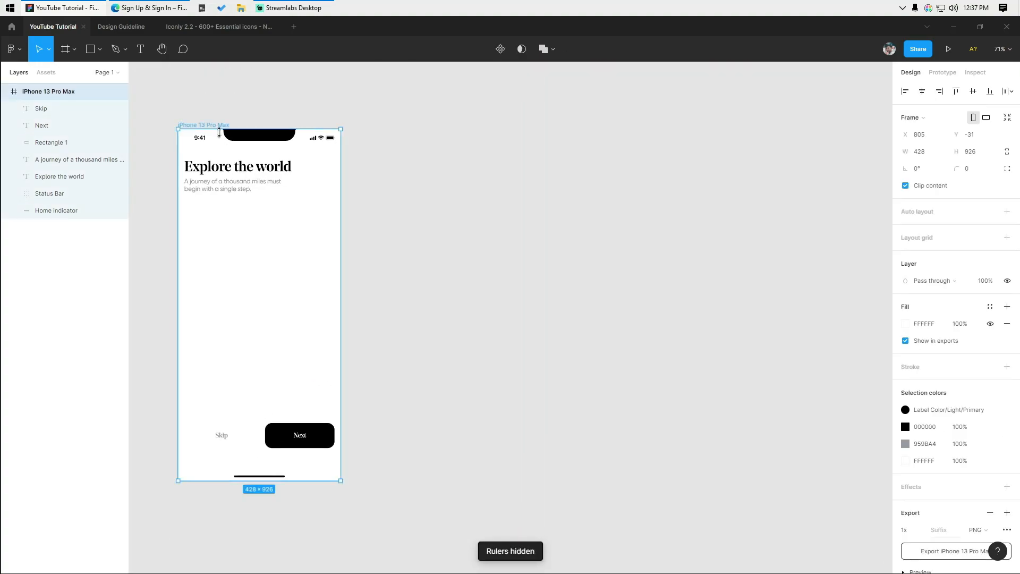
- Rename the frame Onboarding 1 and place a copy, Onboarding 2, to its right
double_click(59, 93)
type("Onboarding 1")
key("Return")
left_click(157, 182)
left_click(198, 126)
left_click_drag(263, 291, 440, 285)
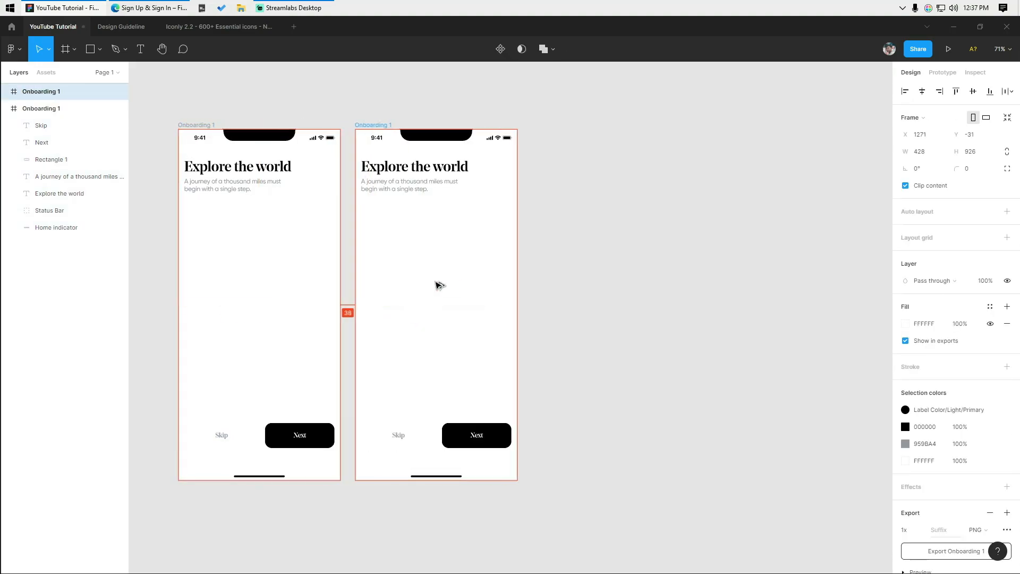
key("Escape")
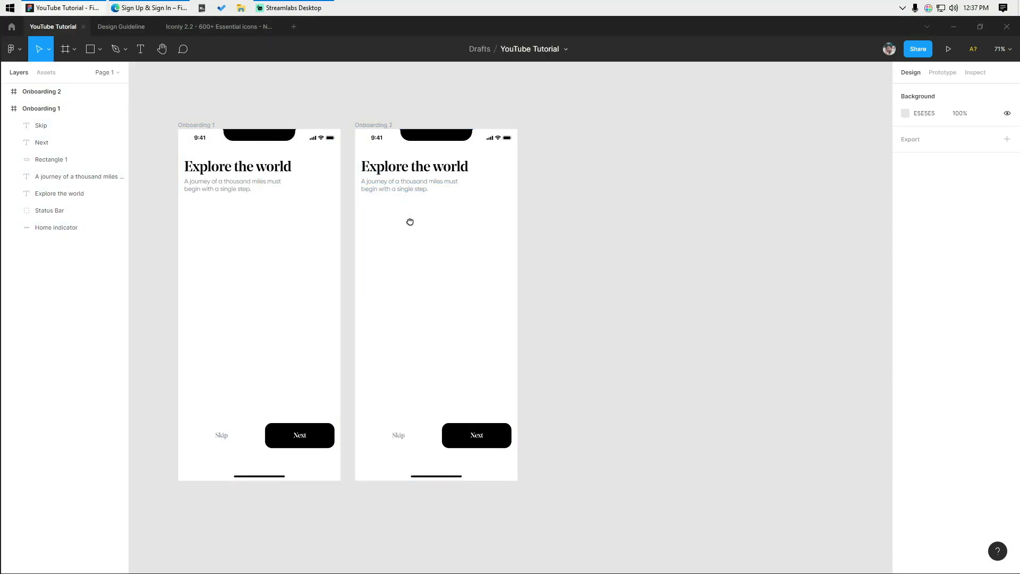
- Change the copy's heading to 'Enjoy your time'
scroll(409, 221, "up", 5)
double_click(395, 271)
type("En")
key("ctrl+z")
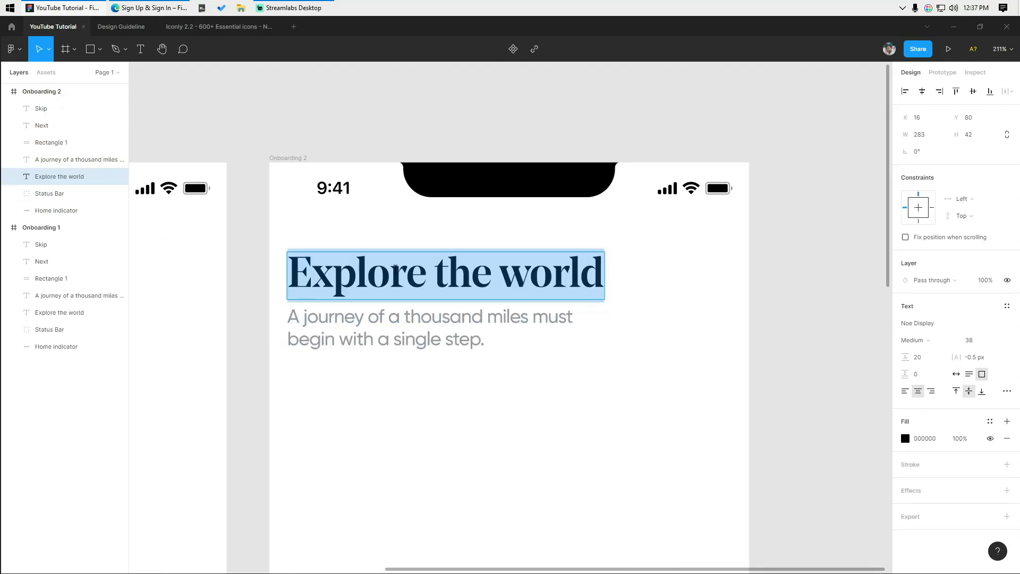
triple_click(306, 257)
type("Enjoy")
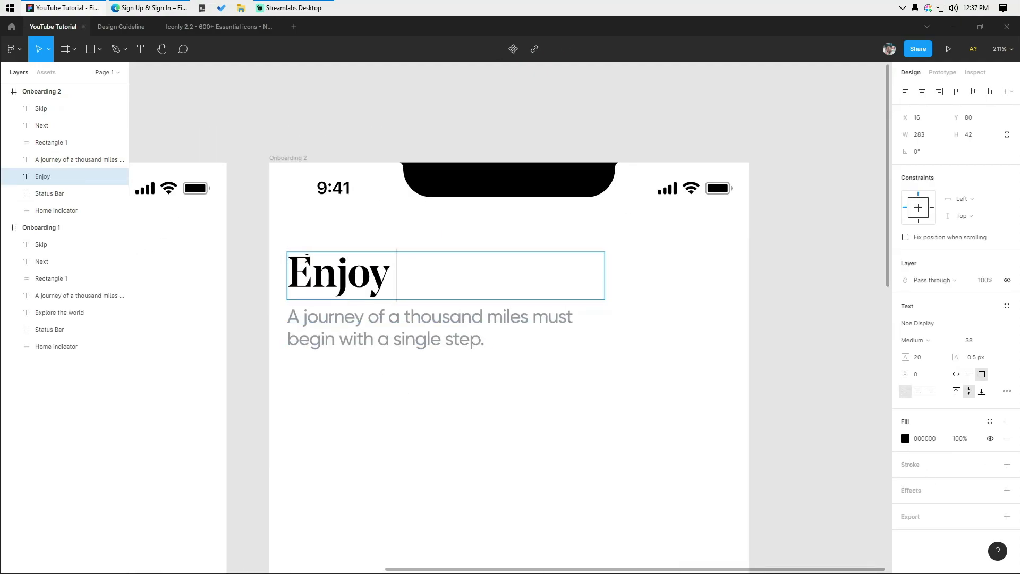
type(" your time")
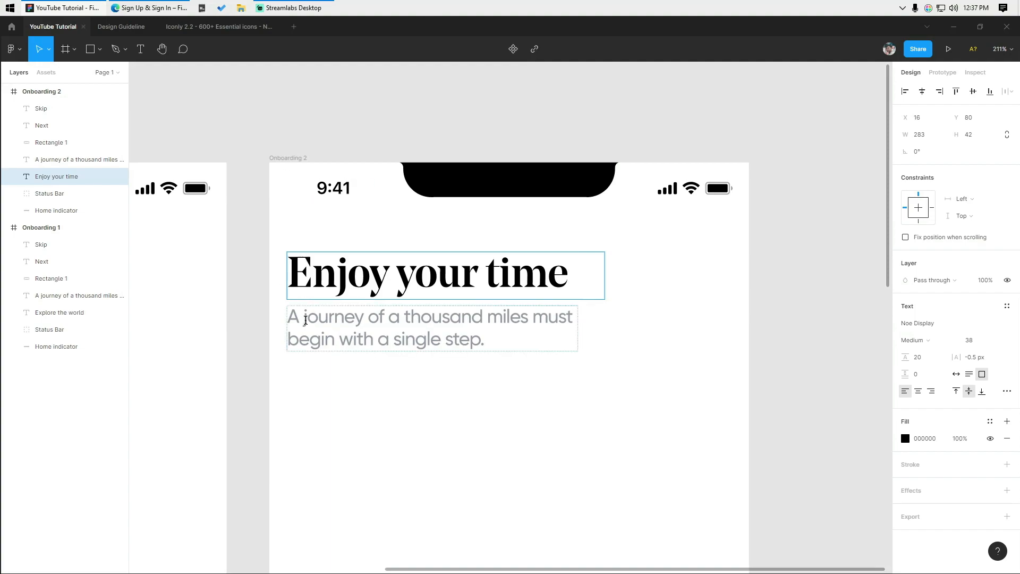
- Rewrite the copy's subtitle over two lines, ending 'You'll discover new things.'
double_click(305, 320)
type("it doesn’t matter where you go. You’ll")
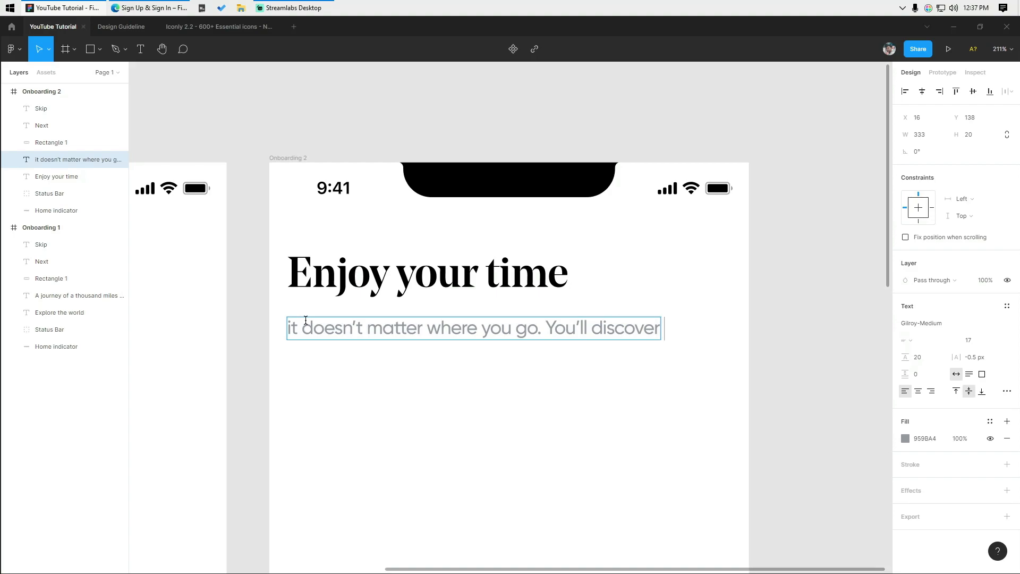
key("Return")
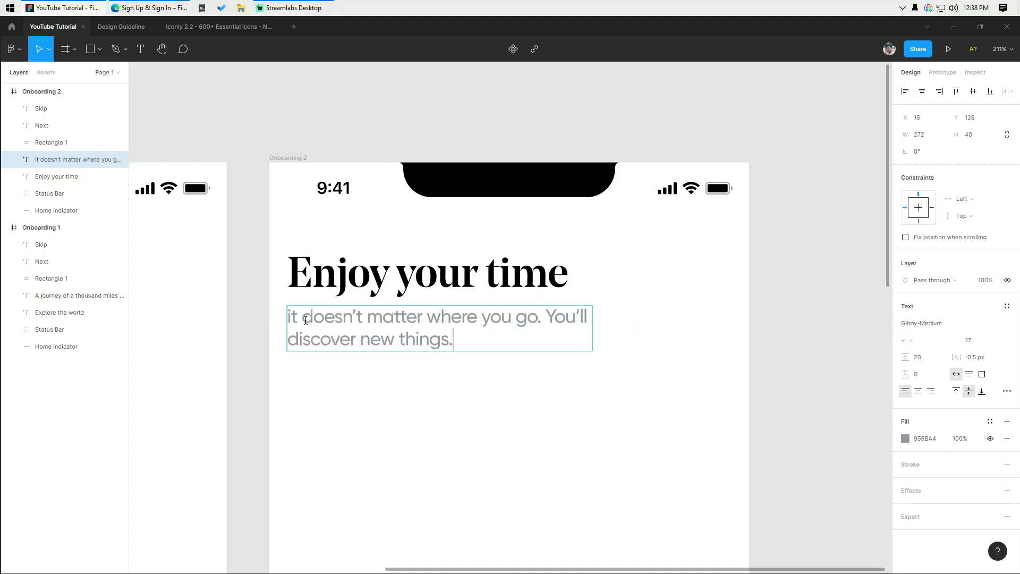
left_click(337, 519)
scroll(459, 389, "down", 3)
- Compare the headings and subtitles on the first two onboarding screens
left_click_drag(516, 385, 590, 364)
left_click(205, 328)
left_click(497, 338)
left_click(497, 305)
left_click(485, 414)
scroll(475, 366, "down", 1)
left_click(296, 344)
left_click(463, 346)
left_click(495, 381)
scroll(520, 435, "down", 2)
- Duplicate Onboarding 2 to its right as Onboarding 3
left_click_drag(538, 470, 338, 350)
left_click_drag(322, 257, 511, 255)
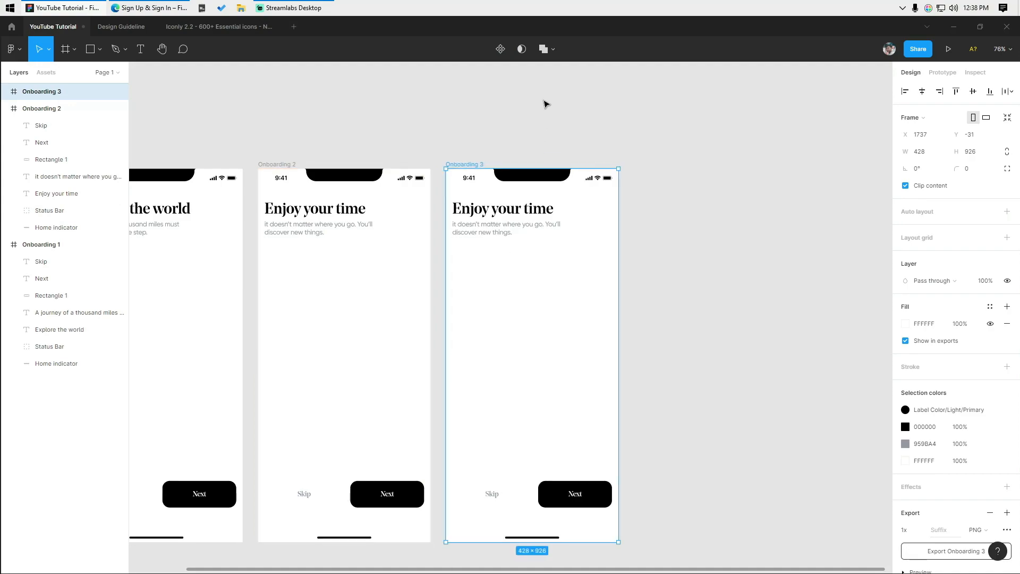
left_click(546, 104)
scroll(562, 339, "up", 5)
- Widen Onboarding 3's heading text box and begin retyping the heading as Find
double_click(434, 247)
type("Find")
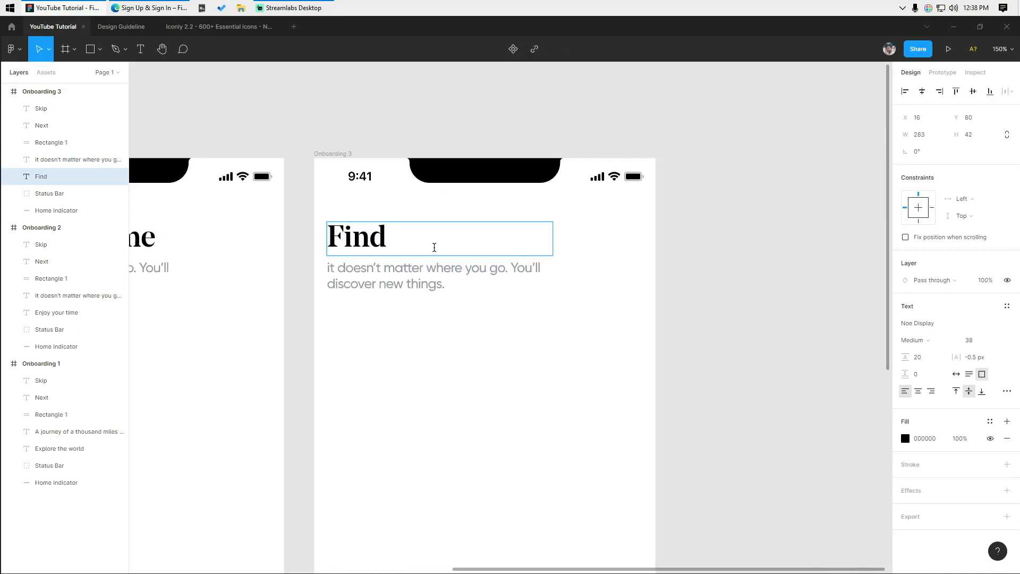
type(" your adventu")
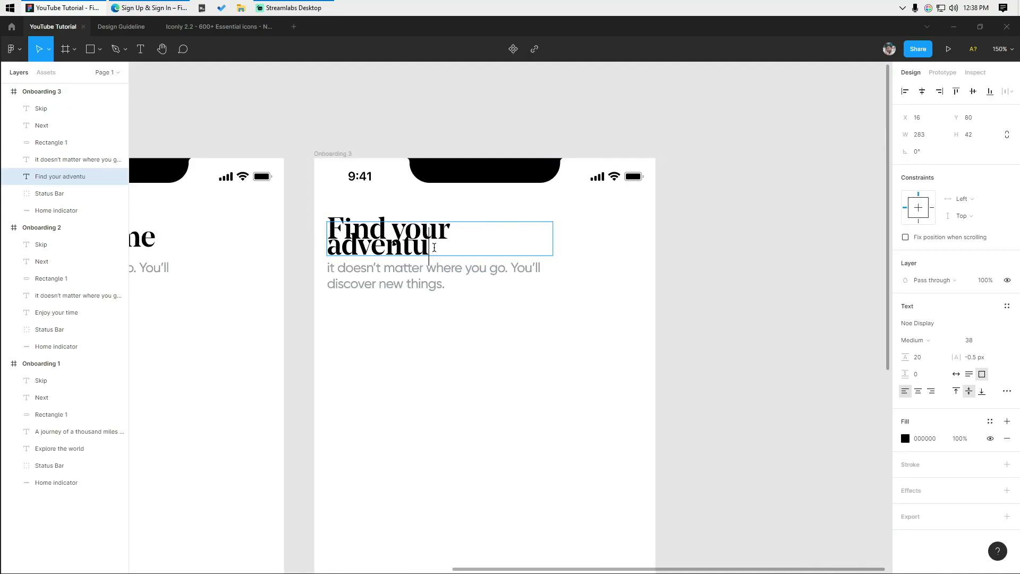
key("BackSpace")
key("BackSpace")
key("BackSpace")
key("BackSpace")
key("BackSpace")
key("BackSpace")
key("BackSpace")
key("BackSpace")
key("BackSpace")
key("BackSpace")
key("BackSpace")
key("BackSpace")
key("BackSpace")
key("Escape")
left_click_drag(553, 239, 607, 236)
double_click(348, 246)
type("Find")
key("Escape")
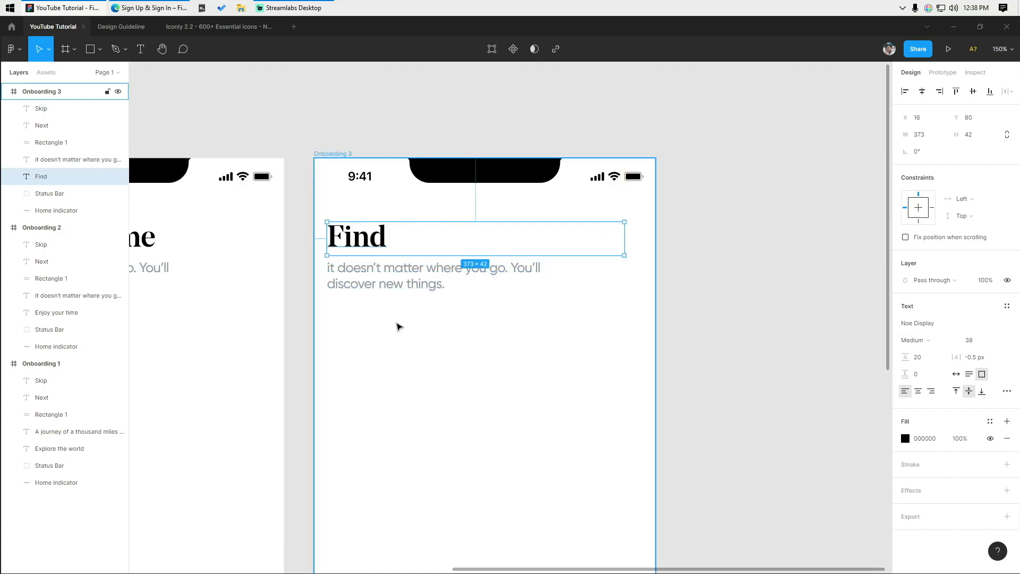
key("Escape")
- Complete Onboarding 3's heading as 'Find your adventure'
scroll(404, 372, "down", 5)
key("shift+r")
scroll(392, 332, "up", 6)
double_click(386, 314)
key("Right")
type("your adventure")
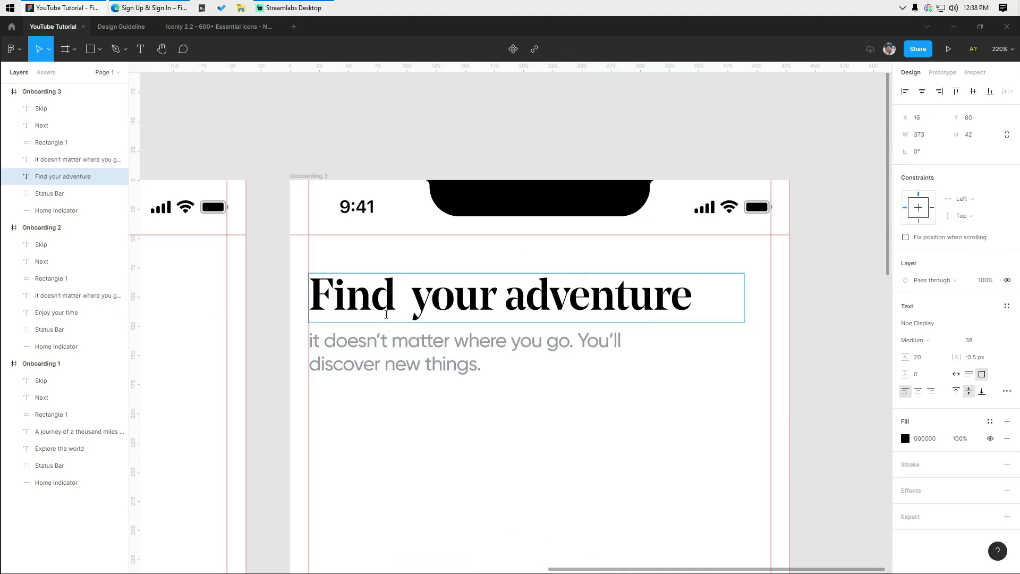
- Rewrite Onboarding 3's subtitle to end 'travel. You'll learn yourself.'
double_click(369, 339)
type("if")
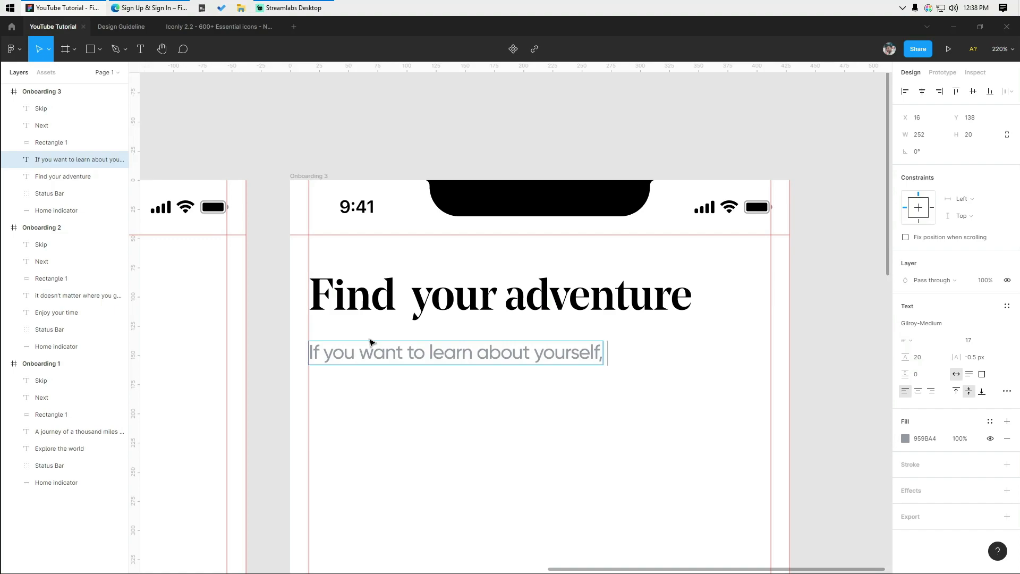
type("travel. You")
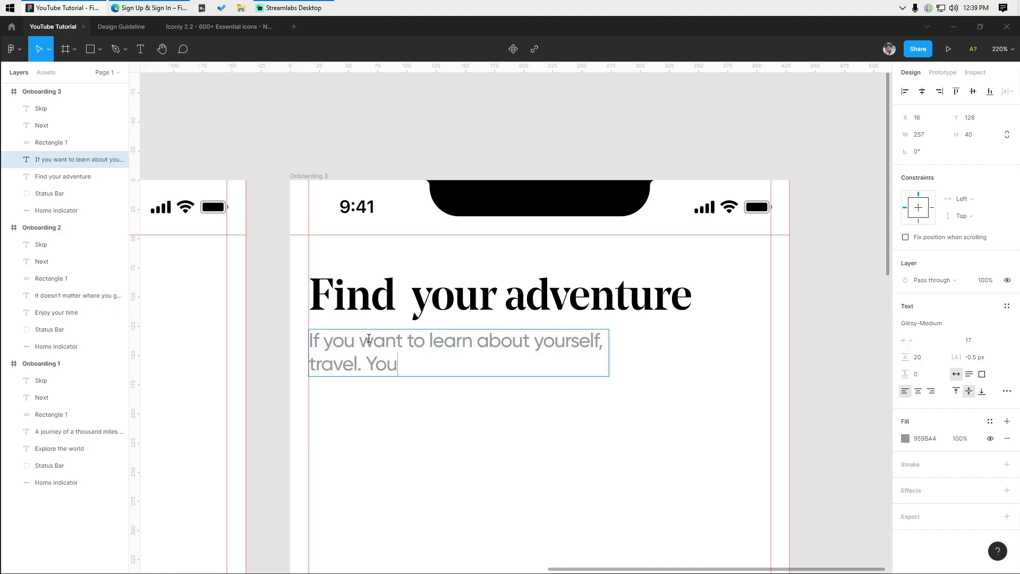
type("'ll learn yourself.")
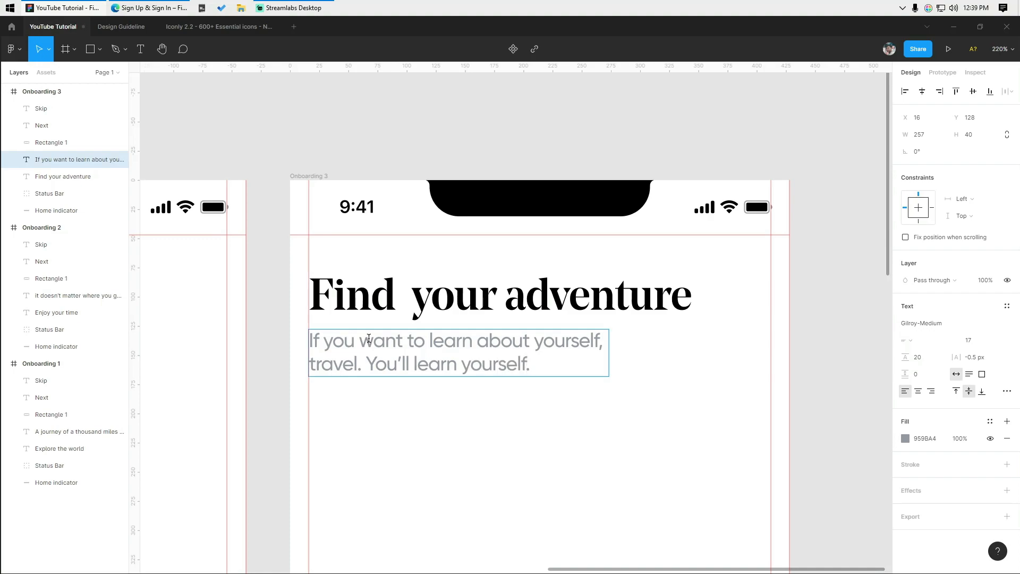
left_click(444, 104)
scroll(567, 360, "down", 5)
scroll(478, 388, "up", 5)
- Relabel Onboarding 3's button Get Started and fit all three screens in view
double_click(477, 388)
type("Get")
key("Escape")
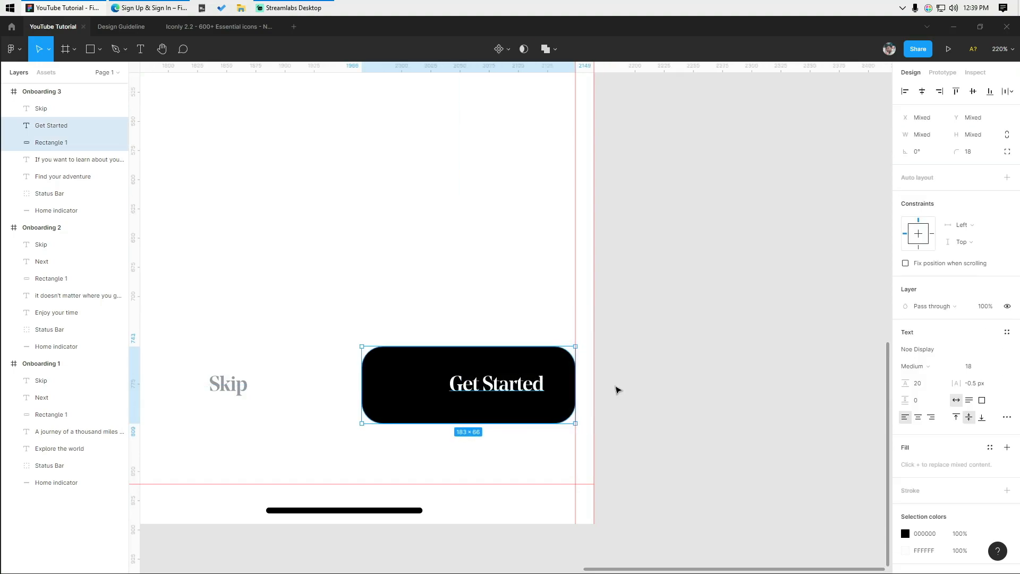
key("Escape")
key("shift+1")
key("shift+r")
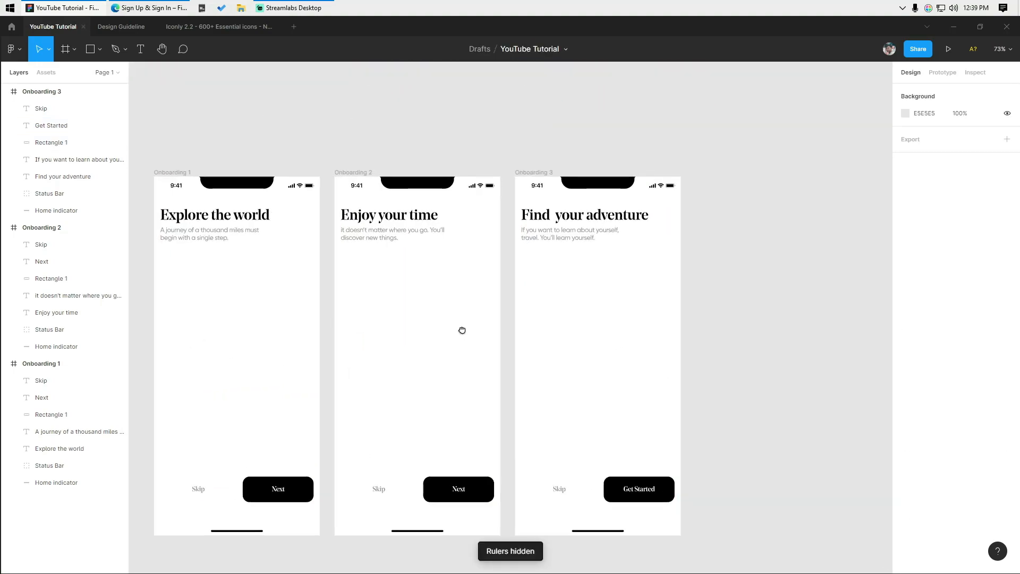
- Paste the Pisa illustration into Onboarding 1 and the minaret illustration into Onboarding 2
scroll(410, 348, "up", 2)
key("ctrl+v")
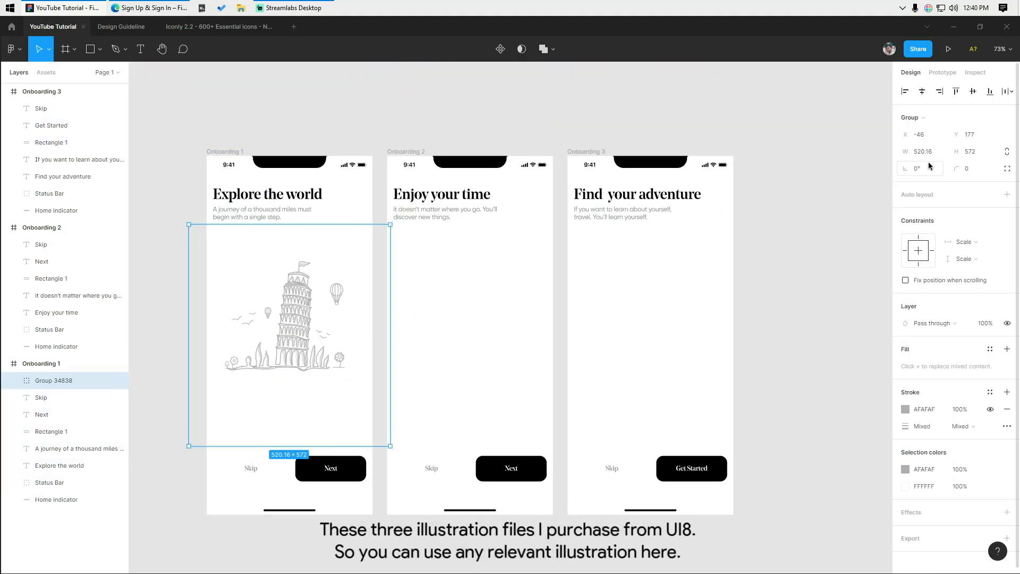
key("ctrl+v")
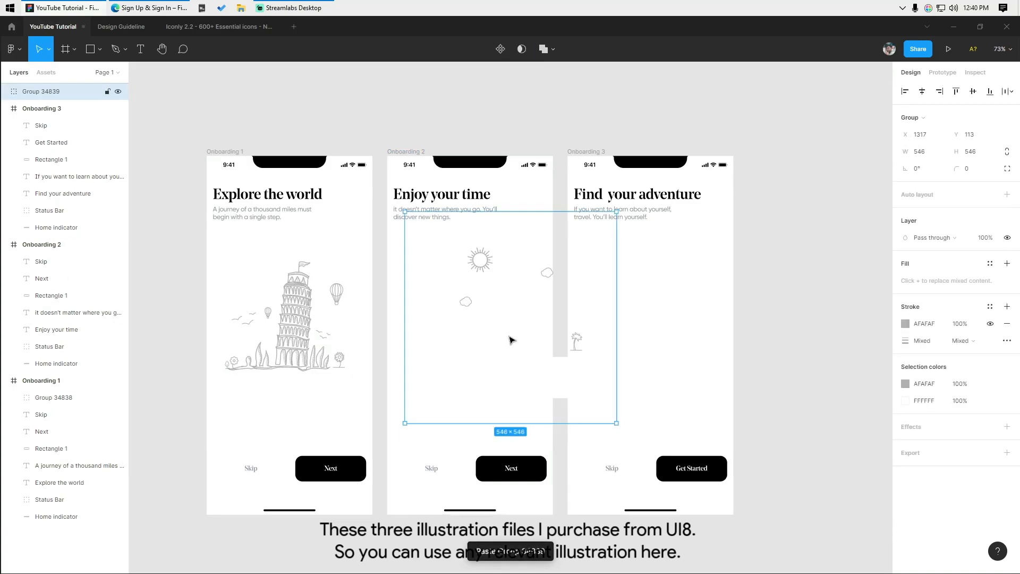
left_click_drag(510, 339, 464, 340)
key("ctrl+x")
left_click(418, 152)
left_click(412, 139)
left_click(401, 151)
key("ctrl+v")
- Paste the pagoda illustration into Onboarding 3
left_click(812, 132)
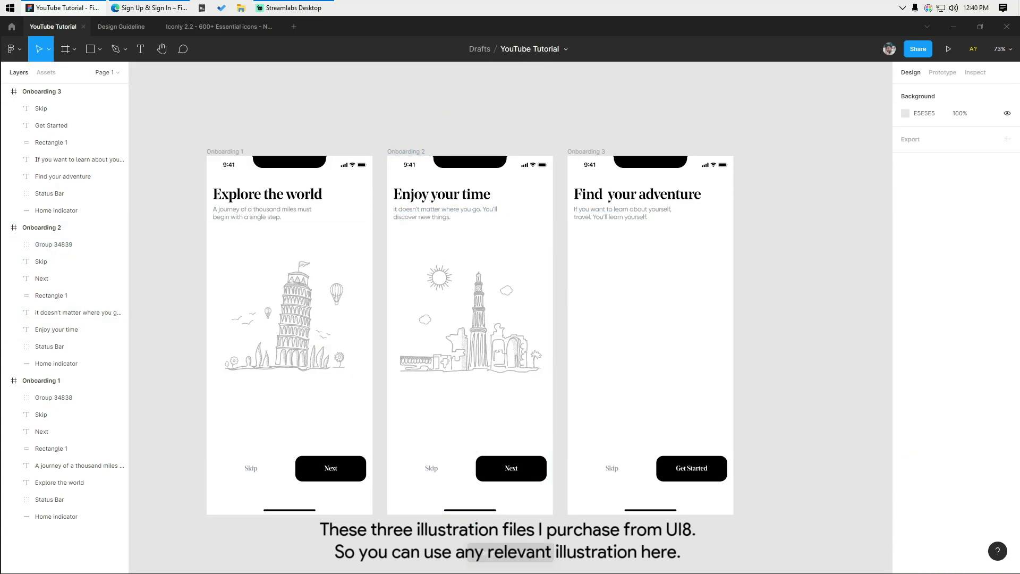
left_click(586, 152)
key("ctrl+v")
left_click(775, 271)
scroll(820, 259, "down", 2)
left_click_drag(821, 259, 830, 318)
scroll(589, 481, "up", 2)
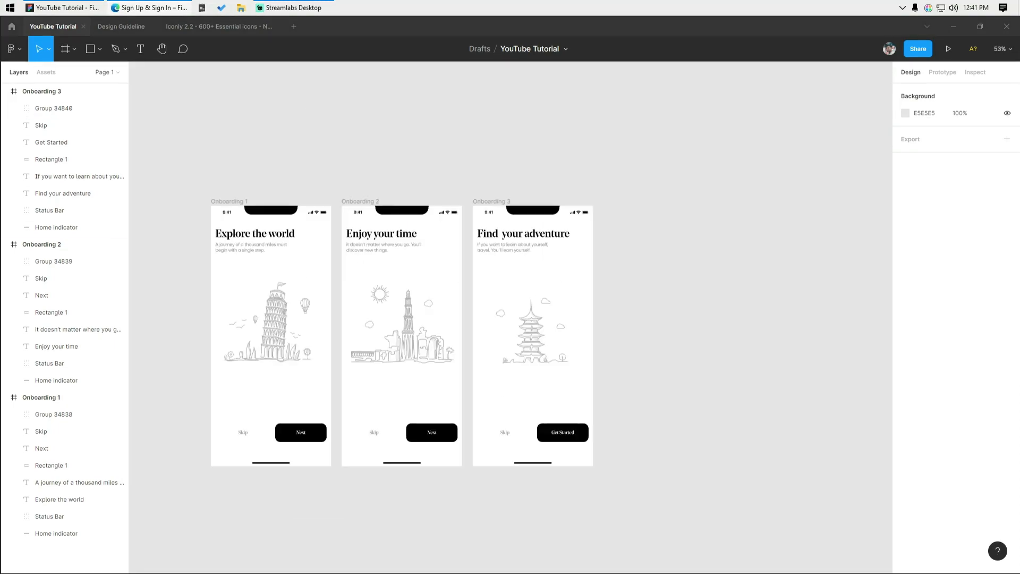
- Paste the dashed flight-path group, then undo the misplaced paste
left_click(402, 124)
key("ctrl+v")
key("ctrl+z")
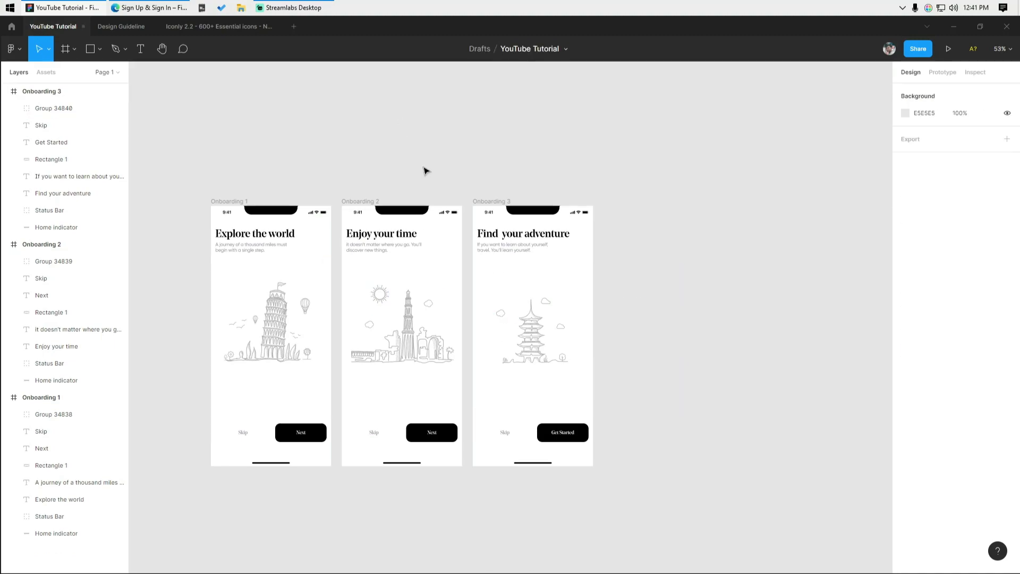
- Paste the dashed flight-path group onto the empty canvas above the onboarding screens
left_click_drag(403, 139, 426, 282)
key("ctrl+v")
left_click(373, 161)
scroll(373, 161, "up", 5)
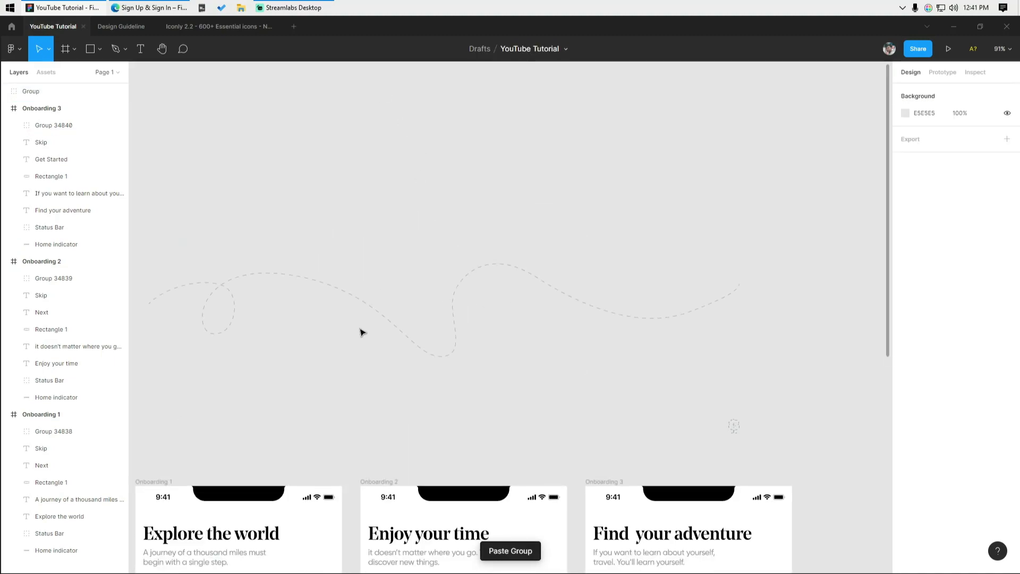
left_click_drag(150, 211, 454, 312)
left_click(795, 308)
left_click_drag(618, 415, 631, 278)
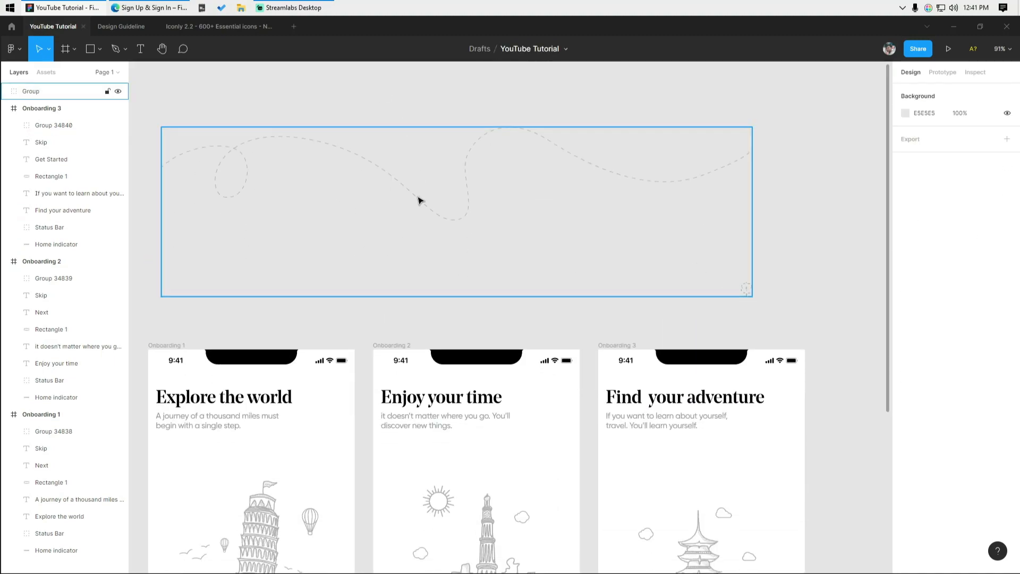
scroll(406, 178, "down", 1)
left_click_drag(405, 178, 394, 482)
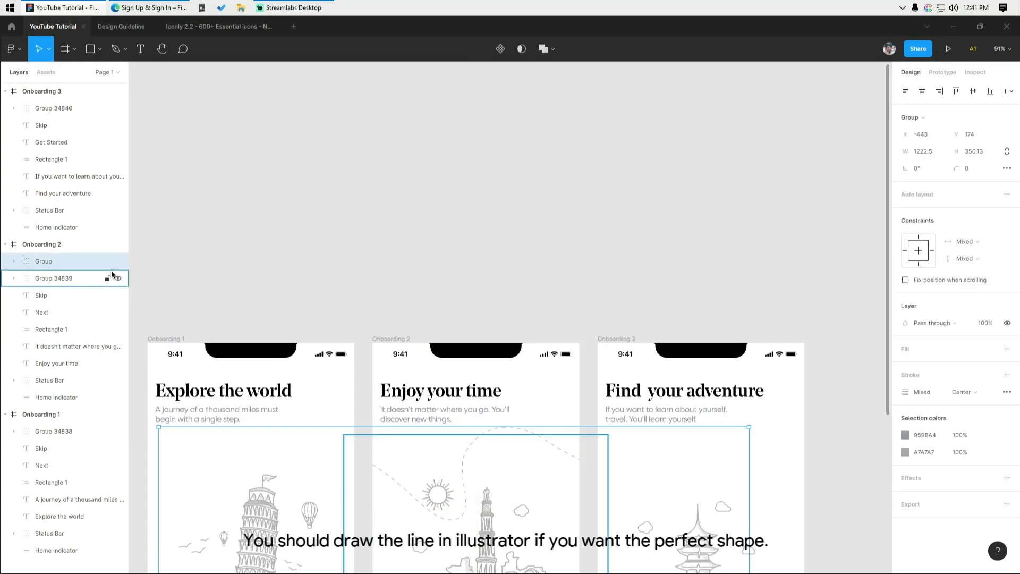
- Move the dashed path group out to the top level so it spans the three screens
left_click_drag(82, 69, 61, 84)
left_click(349, 190)
left_click_drag(438, 371, 511, 195)
left_click(575, 274)
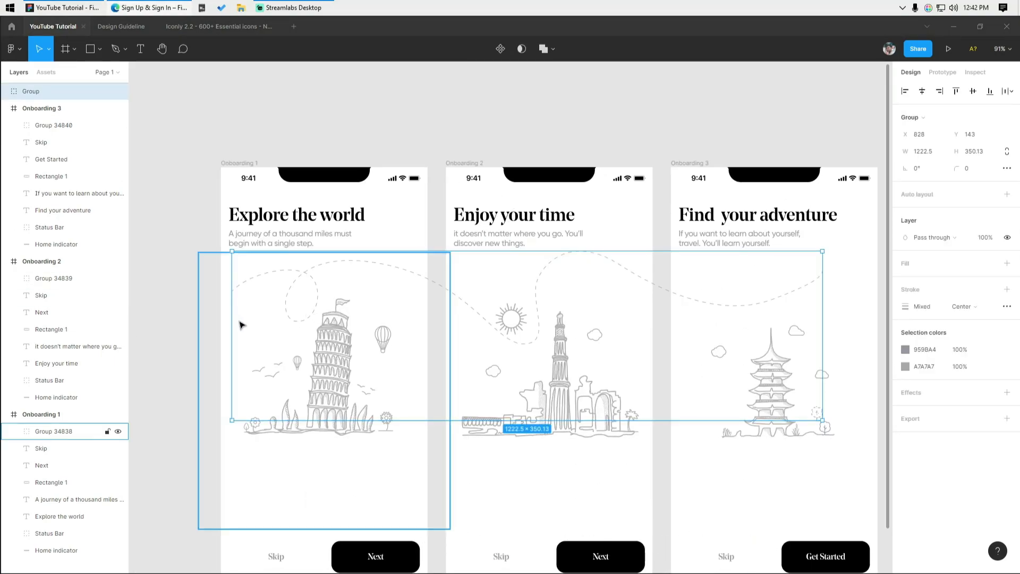
left_click(186, 253)
scroll(202, 250, "down", 3)
left_click_drag(580, 269, 574, 271)
scroll(575, 269, "up", 3)
scroll(726, 273, "down", 2)
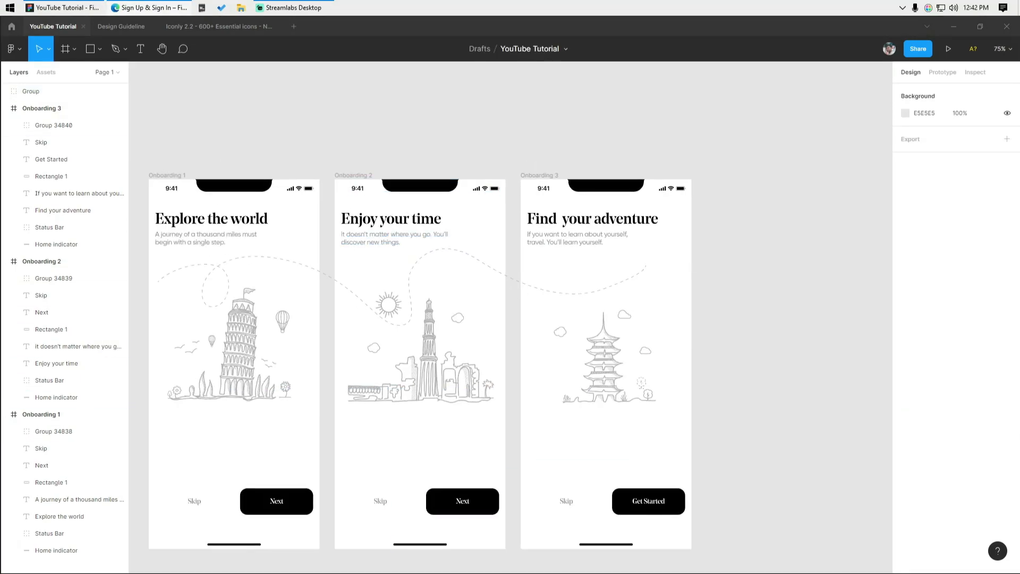
scroll(722, 277, "up", 8)
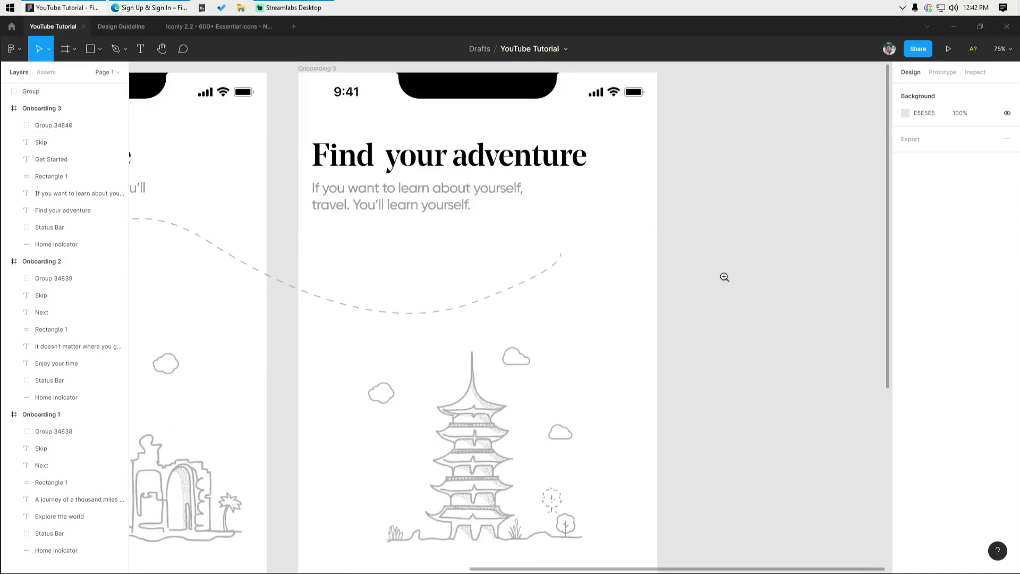
- Paste the airplane into the third screen and place it at the dashed path's end
left_click(576, 245)
left_click(566, 207)
key("ctrl+v")
scroll(536, 291, "up", 3)
left_click_drag(526, 314, 472, 189)
left_click(742, 216)
scroll(742, 216, "down", 5)
left_click_drag(712, 241, 687, 279)
scroll(686, 280, "down", 2)
left_click_drag(673, 231, 595, 309)
left_click(756, 335)
- Send the pagoda, skyline and tower illustrations to the back and lock each one
left_click(601, 366)
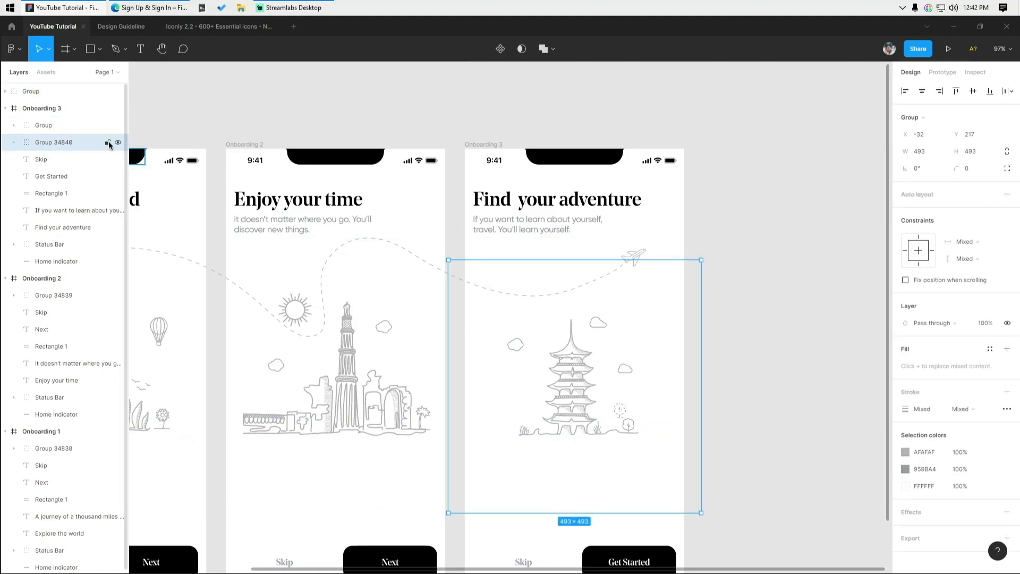
key("ctrl+shift+[")
left_click(107, 261)
left_click(308, 400)
key("ctrl+shift+[")
left_click(108, 414)
scroll(182, 417, "left", 3)
left_click(334, 366)
key("ctrl+shift+[")
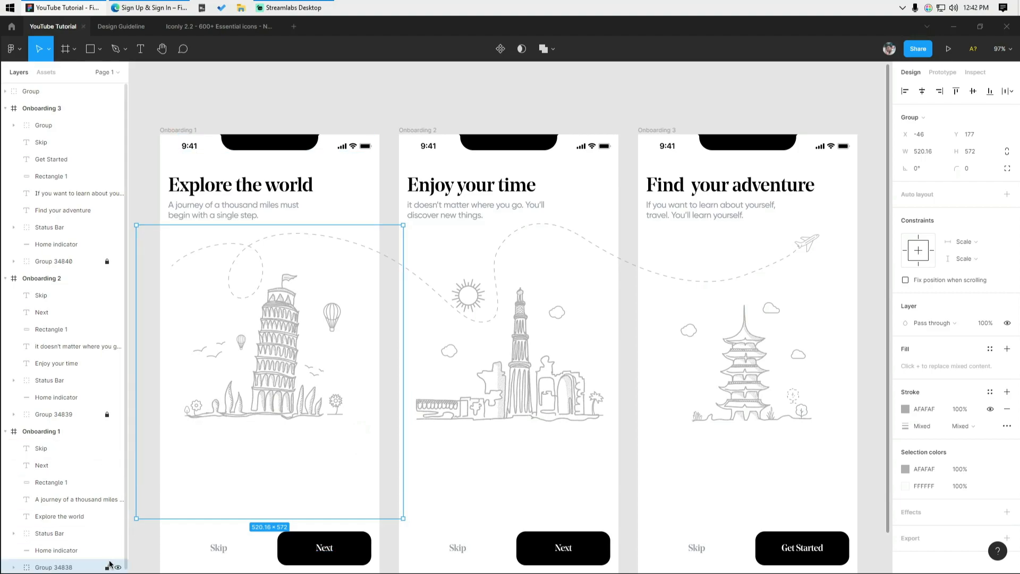
left_click(108, 567)
left_click(385, 455)
- Try pasting copies of the flight path group, undoing the extra pastes
left_click_drag(401, 421, 201, 490)
scroll(601, 318, "up", 2)
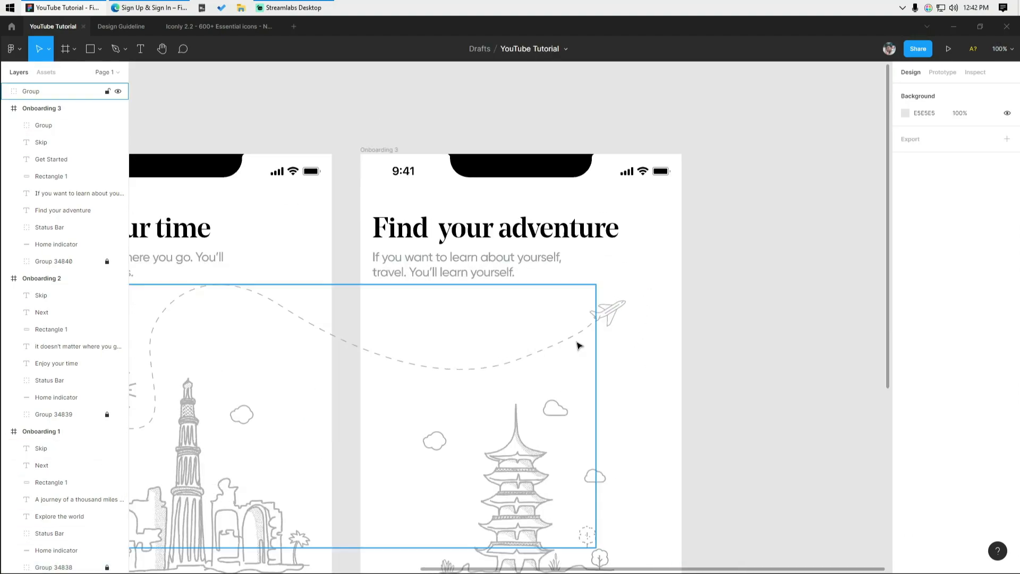
left_click(538, 354)
scroll(539, 353, "down", 2)
left_click_drag(539, 353, 600, 311)
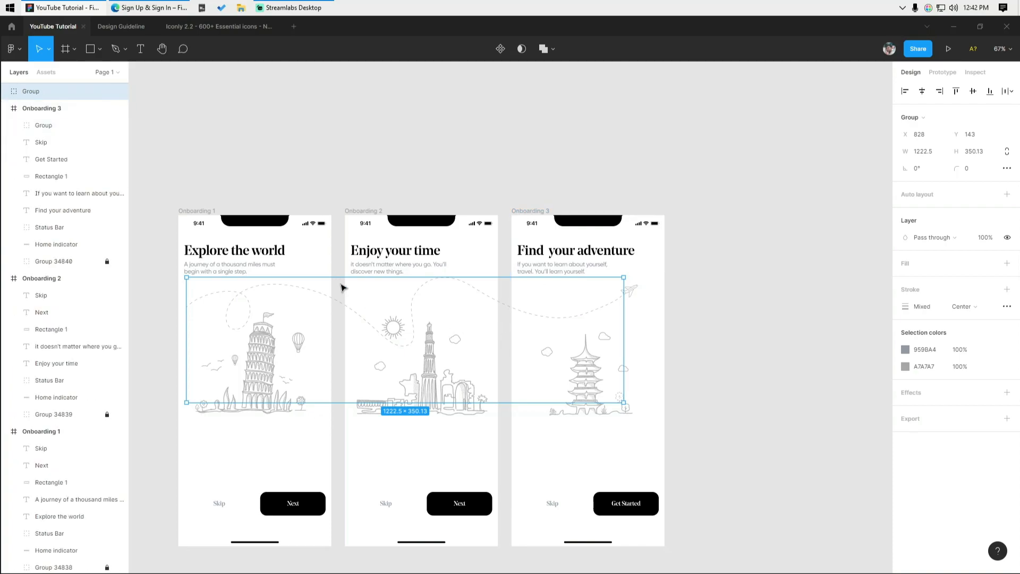
key("ctrl+v")
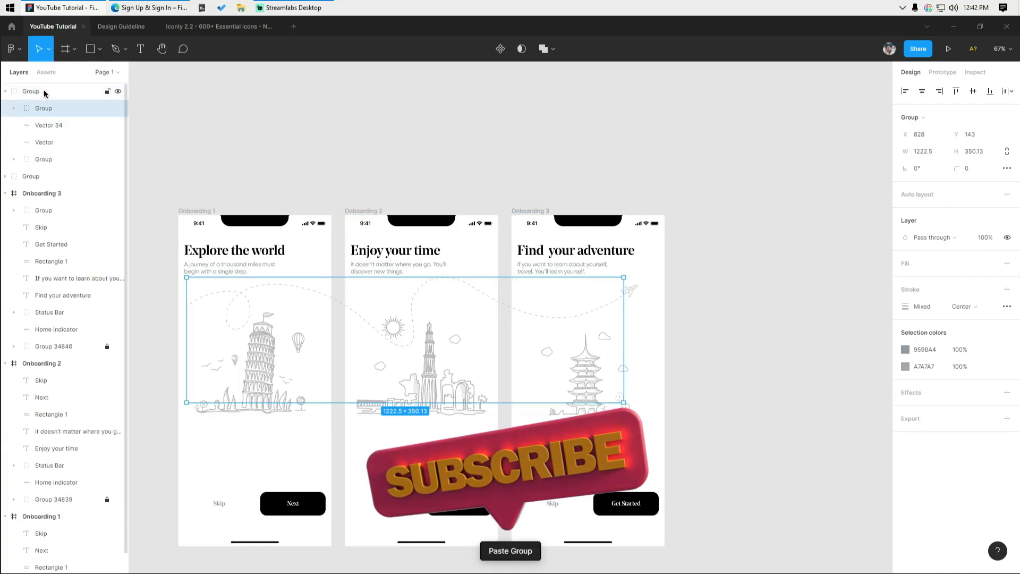
key("ctrl+z")
key("ctrl+z")
key("ctrl+z")
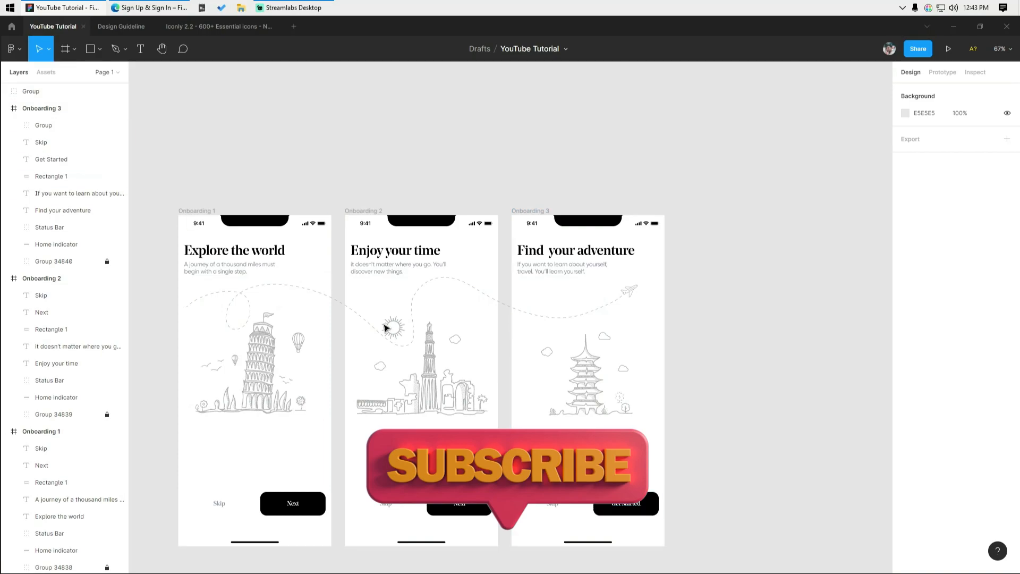
left_click(399, 326)
key("ctrl+v")
key("ctrl+z")
key("ctrl+z")
- Collapse the three Onboarding frames in Layers and reorder Onboarding 1 below the flight path group
left_click(74, 93)
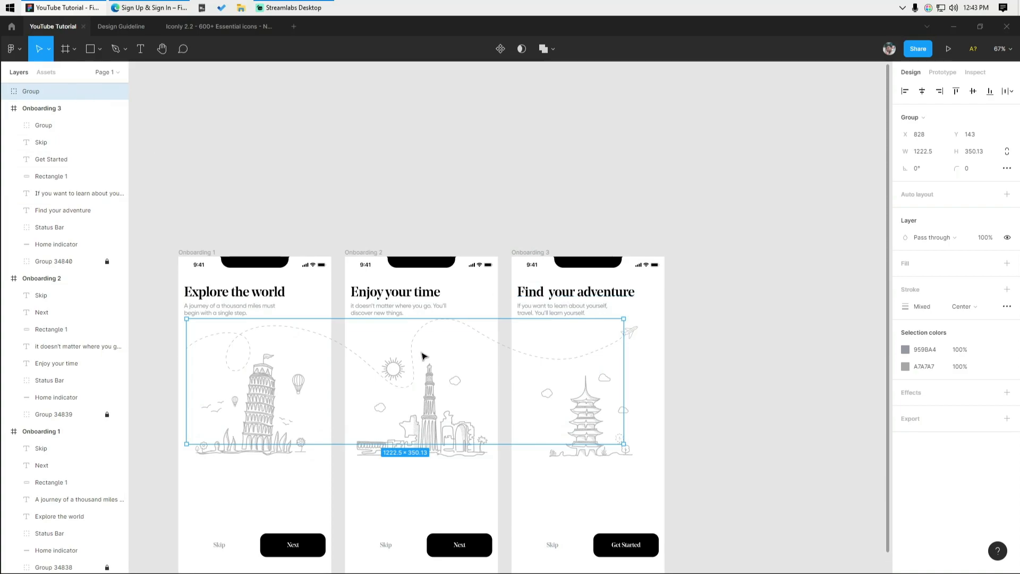
scroll(599, 349, "up", 5)
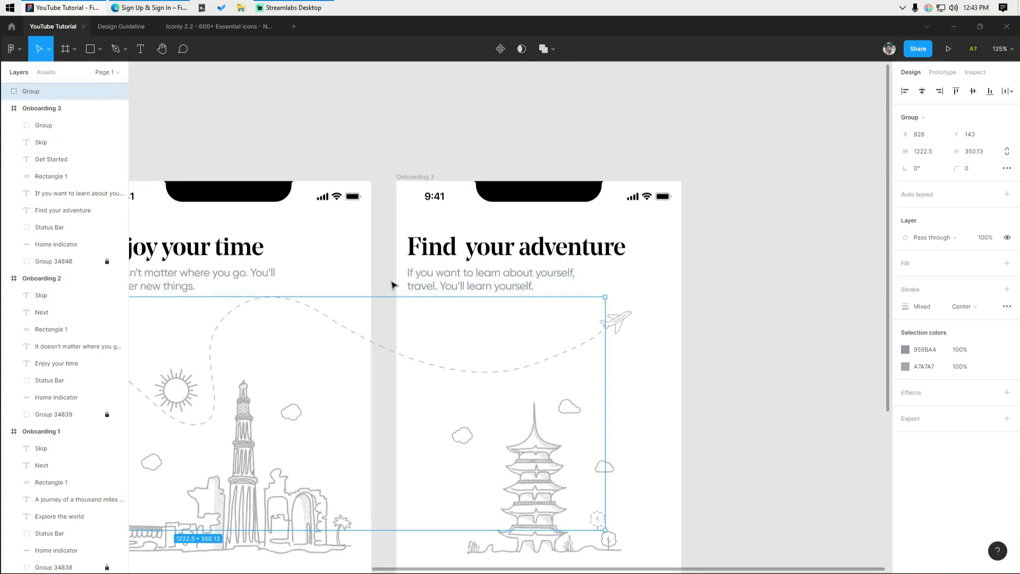
left_click(5, 431)
left_click(5, 278)
left_click(5, 108)
left_click_drag(49, 141, 63, 101)
- Put the flight path group inside Onboarding 1, Onboarding 2 and Onboarding 3 in Layers
left_click(53, 95)
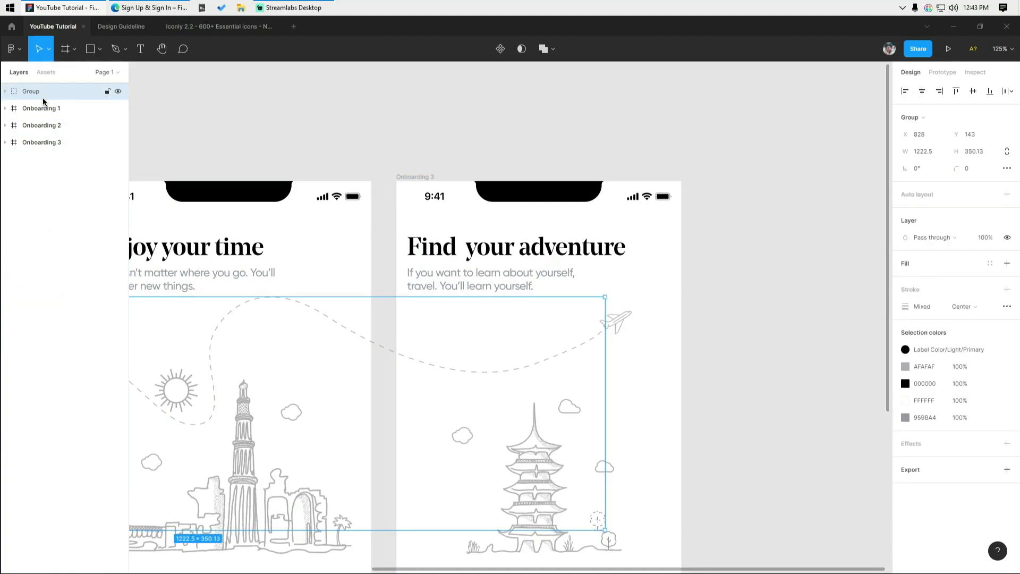
key("ctrl+v")
key("ctrl+z")
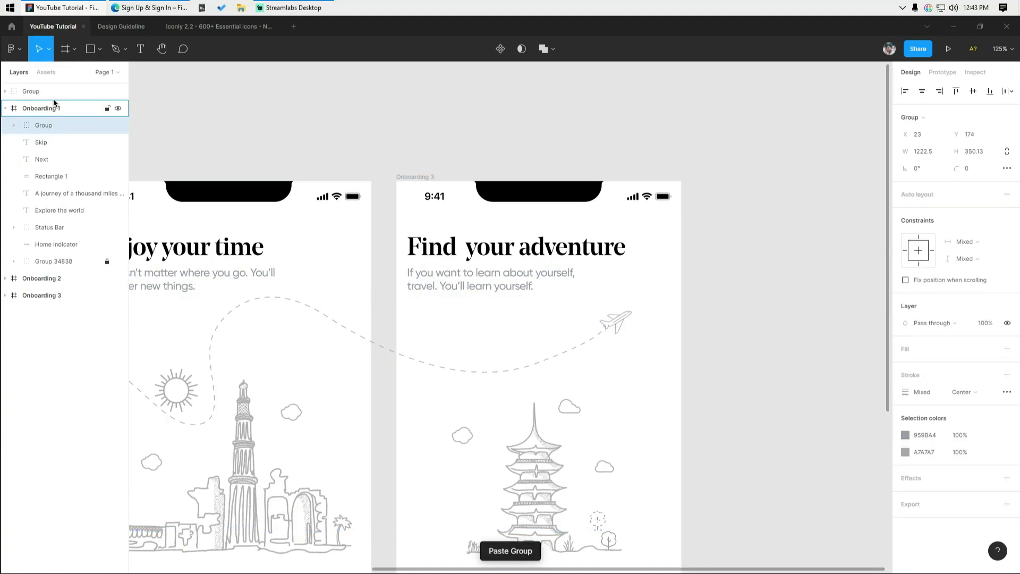
left_click(33, 98)
key("ctrl+v")
left_click_drag(34, 105, 44, 303)
left_click(342, 94)
left_click(4, 108)
left_click(4, 125)
- Zoom out and duplicate Onboarding 3 beside it as Onboarding 4
key("shift+1")
scroll(287, 255, "right", 1)
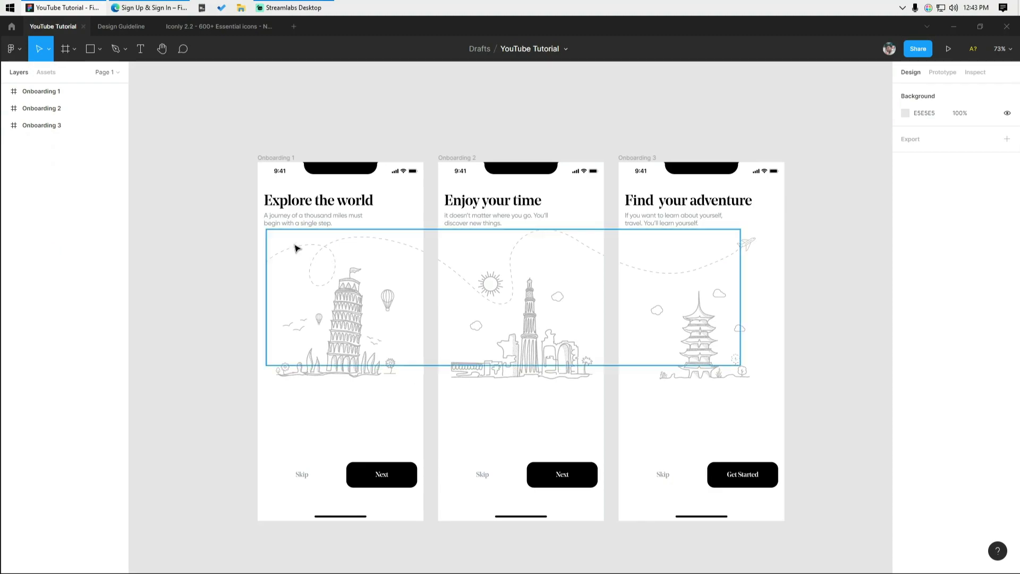
scroll(747, 248, "right", 1)
scroll(747, 248, "right", 2)
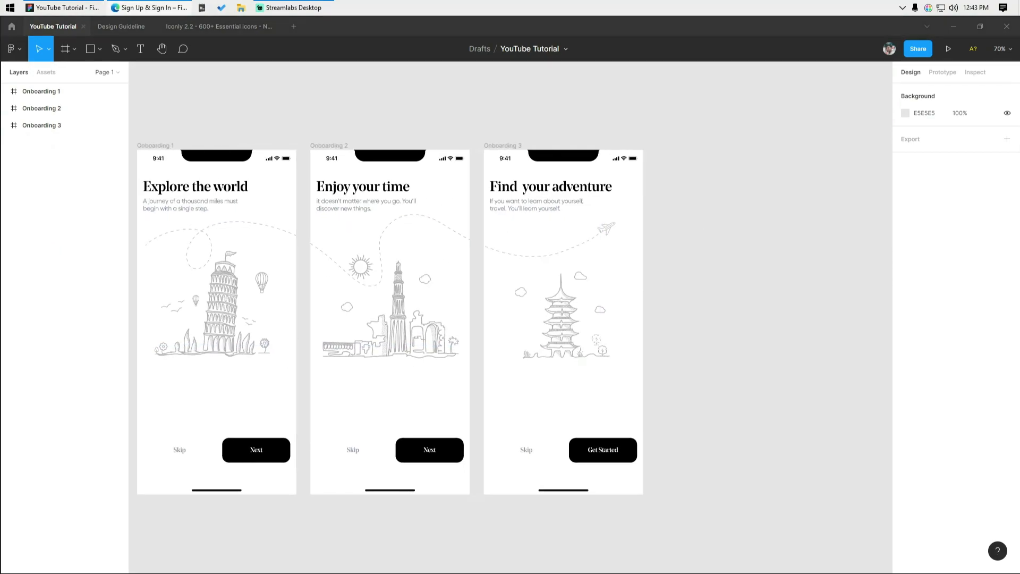
scroll(412, 137, "right", 2)
left_click_drag(410, 166, 585, 188)
- Rename the duplicated screen to 'Login'
left_click(670, 106)
scroll(367, 200, "up", 2)
left_click_drag(670, 106, 541, 157)
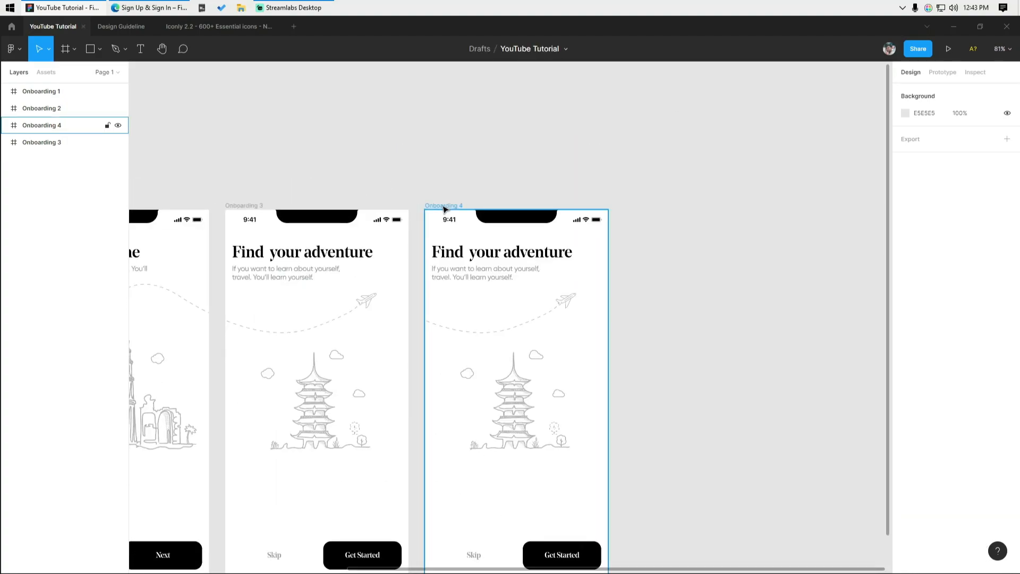
double_click(446, 205)
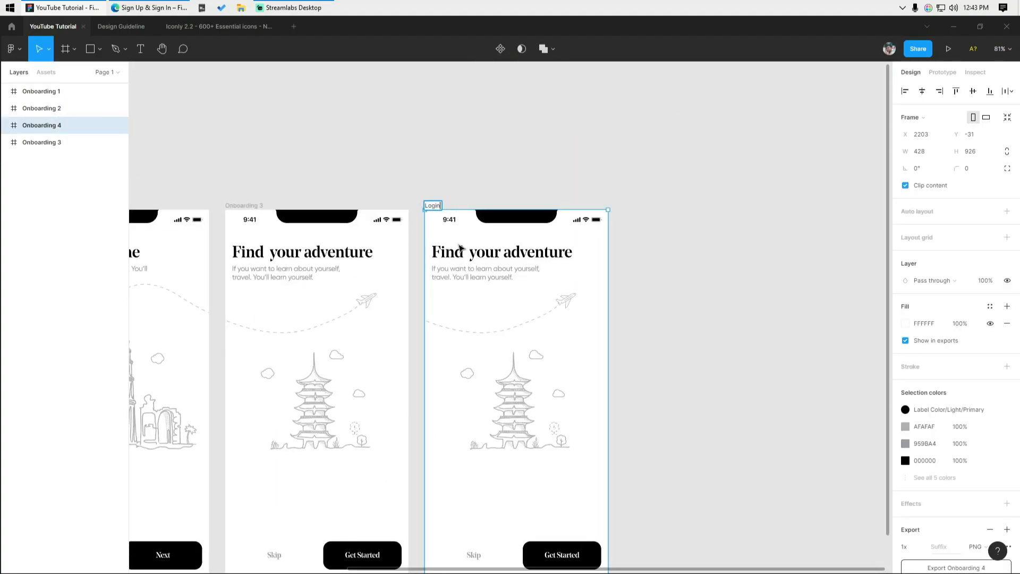
type("Login")
left_click(675, 296)
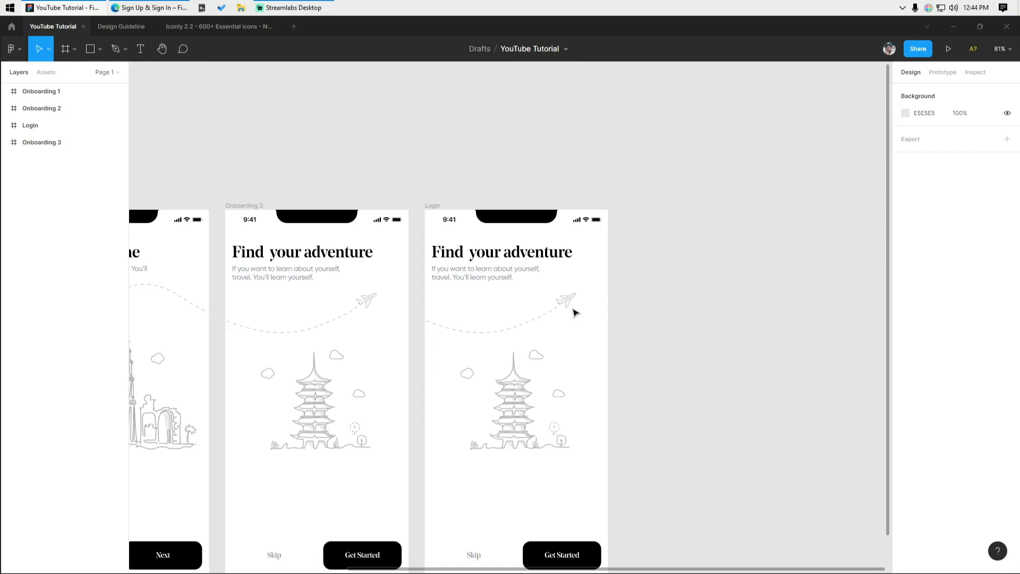
- Delete the flight path, then unlock and delete the pagoda illustration from Login
left_click(519, 330)
key("Delete")
left_click_drag(427, 351, 650, 506)
left_click(443, 205)
left_click(108, 278)
left_click(710, 359)
scroll(638, 388, "down", 1)
left_click(504, 439)
key("Delete")
- Delete the airplane and the Skip label from the Login screen
left_click(572, 288)
key("Delete")
left_click(472, 541)
key("End")
left_click(250, 275)
left_click_drag(676, 299, 150, 278)
scroll(500, 401, "up", 2)
left_click(547, 451)
key("Delete")
- Stretch the button background full width to the screen margin and centre the label on it
left_click(651, 452)
left_click(549, 471)
scroll(548, 462, "up", 2)
key("shift+r")
left_click(622, 462)
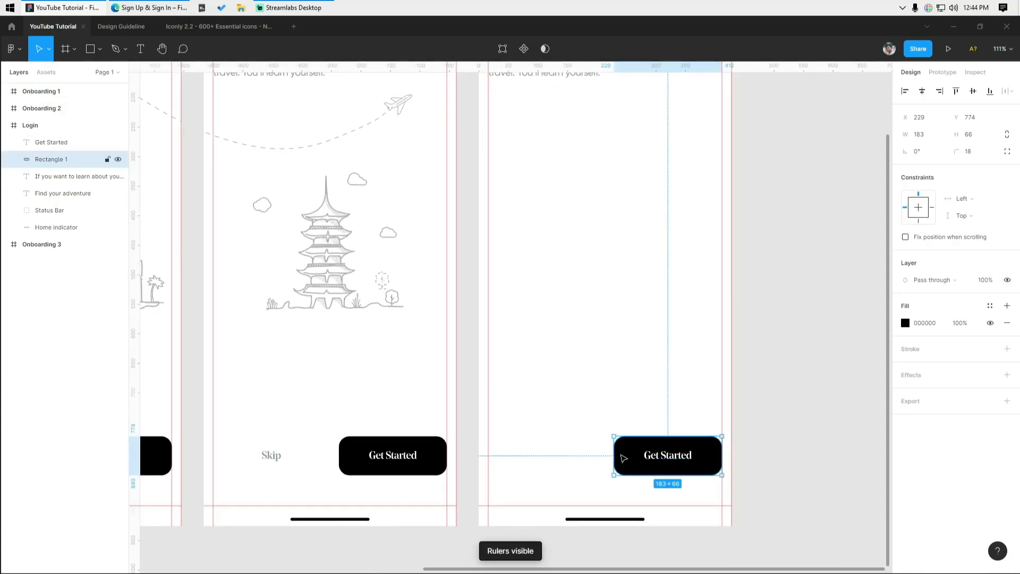
left_click_drag(614, 452, 488, 451)
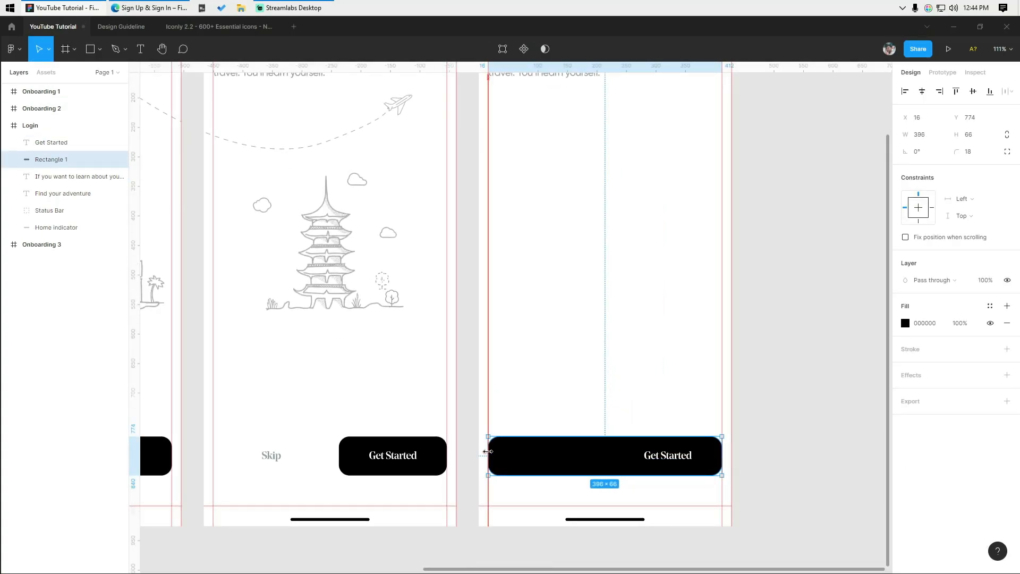
key("Escape")
left_click(664, 456)
left_click(712, 449, "shift")
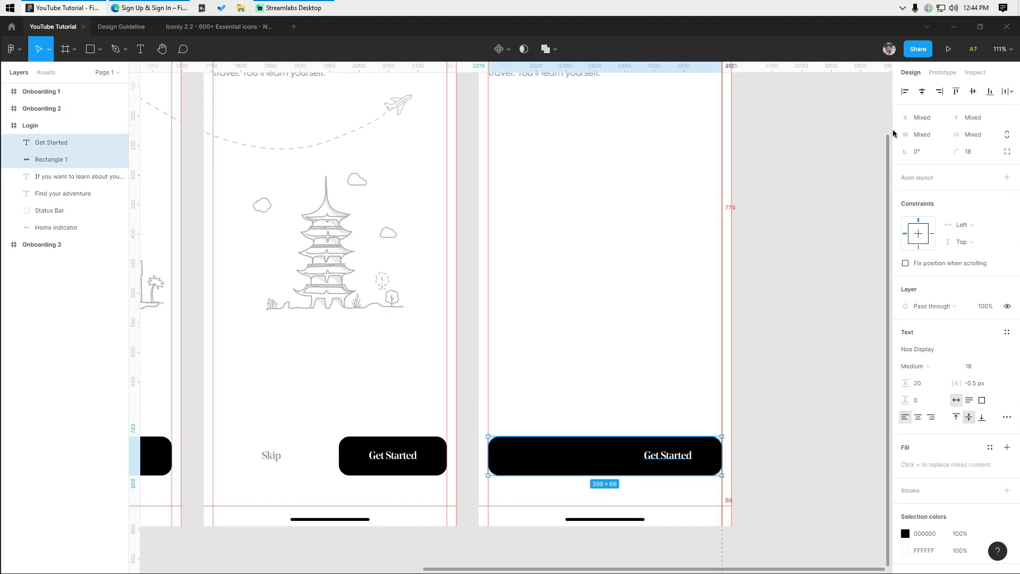
left_click(921, 92)
left_click(774, 290)
- Change the button label to 'Login' and centre it on the 396×66 button
left_click_drag(774, 291, 652, 260)
scroll(634, 279, "up", 1)
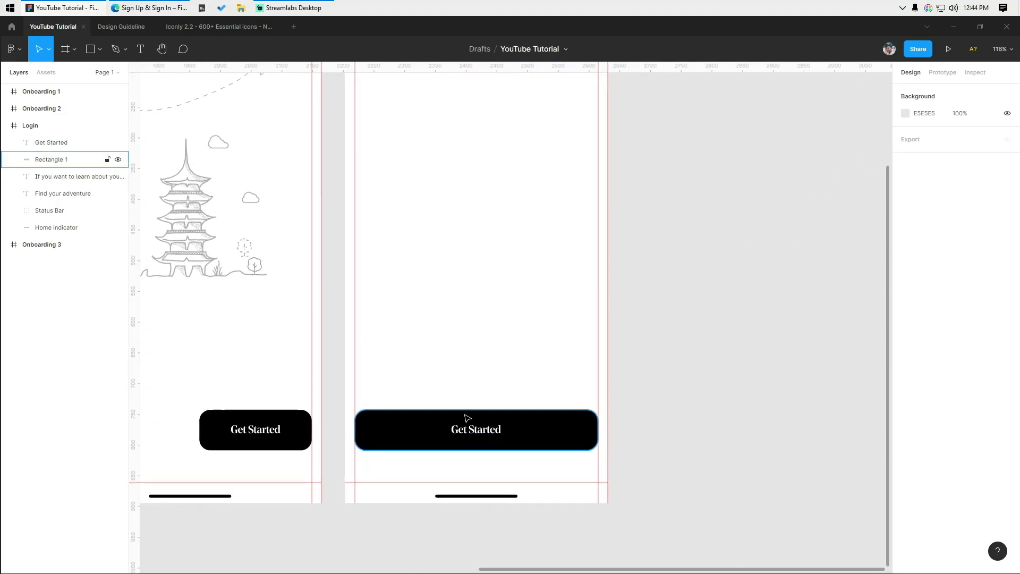
left_click(451, 419)
double_click(474, 439)
key("Escape")
double_click(473, 435)
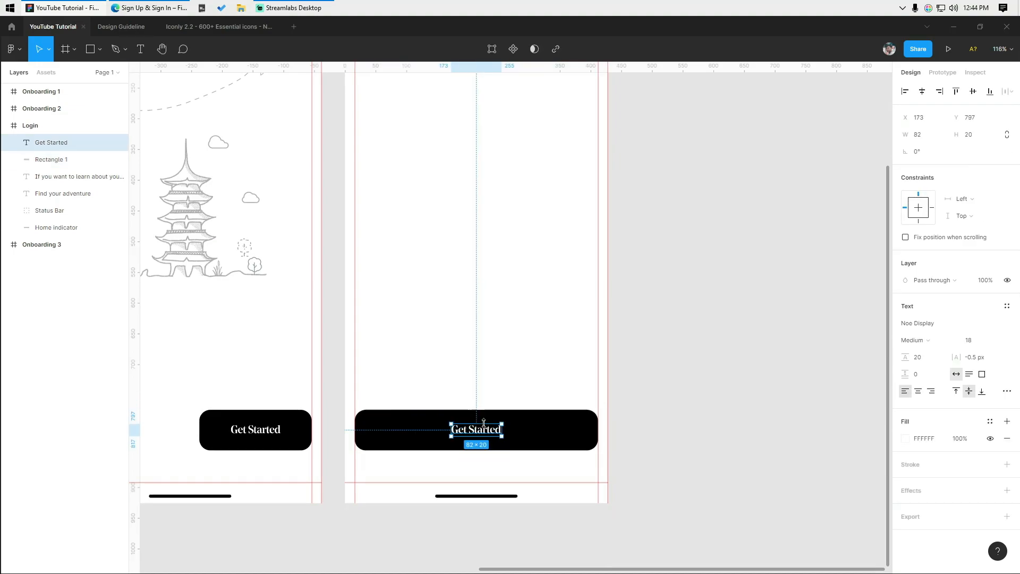
type("Logi")
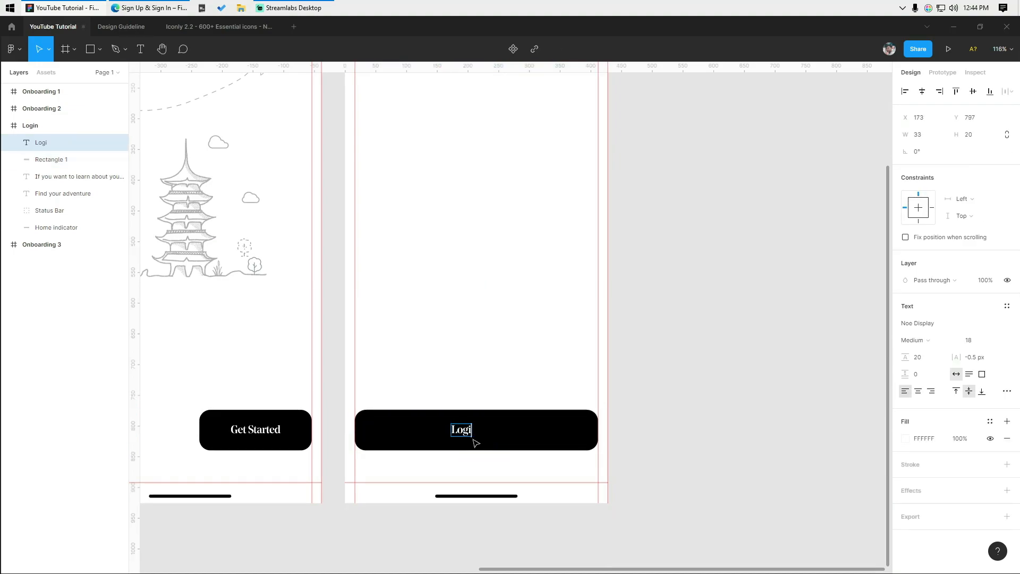
key("Escape")
left_click_drag(439, 354, 505, 454)
left_click(939, 91)
left_click(921, 91)
left_click(668, 383)
scroll(668, 383, "down", 1)
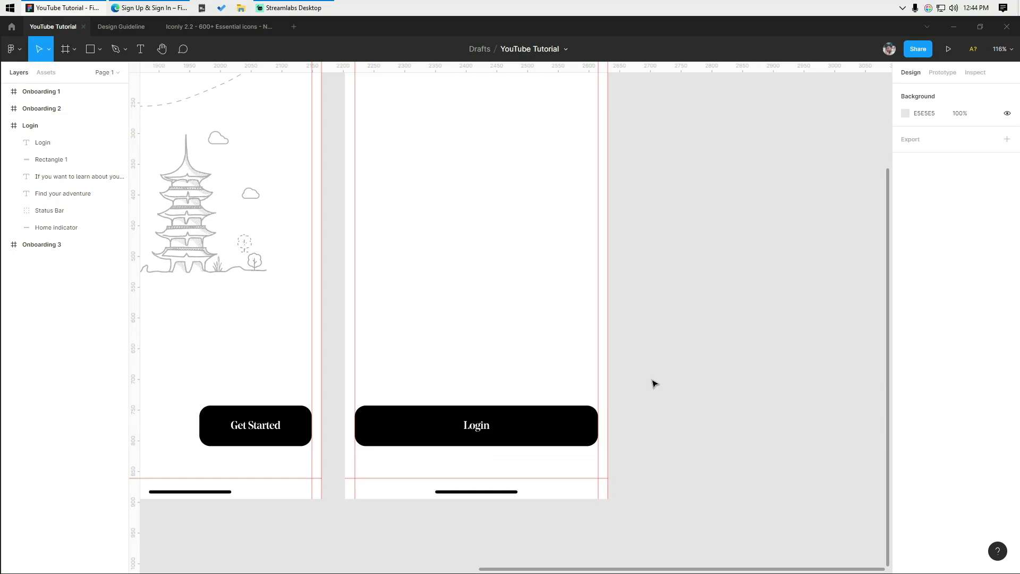
- Add the 'Don't have an Account? Sign Up' line below the Login button in Gilroy-Medium, size 15
scroll(569, 428, "up", 3)
key("t")
left_click(475, 419)
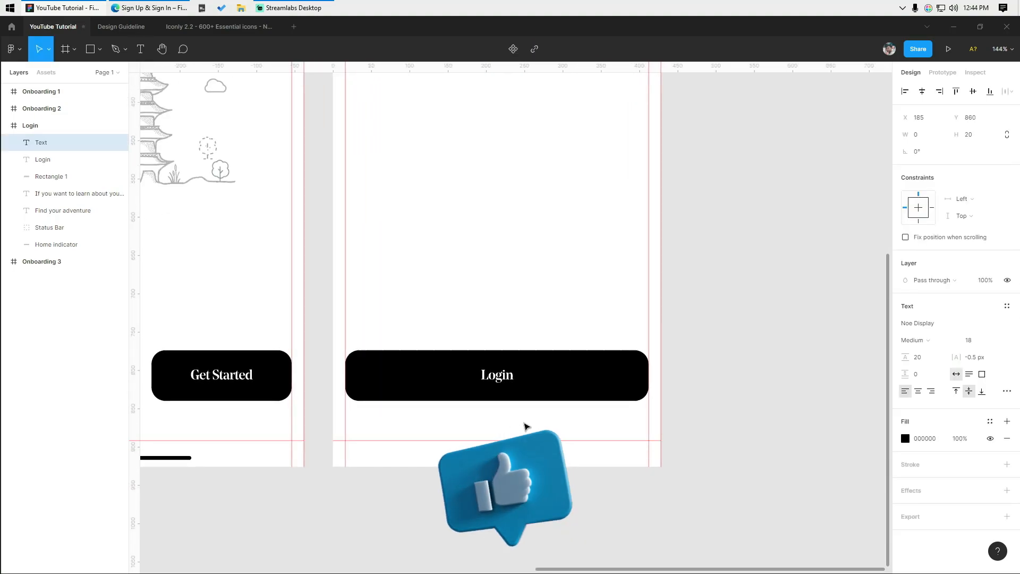
type("Don")
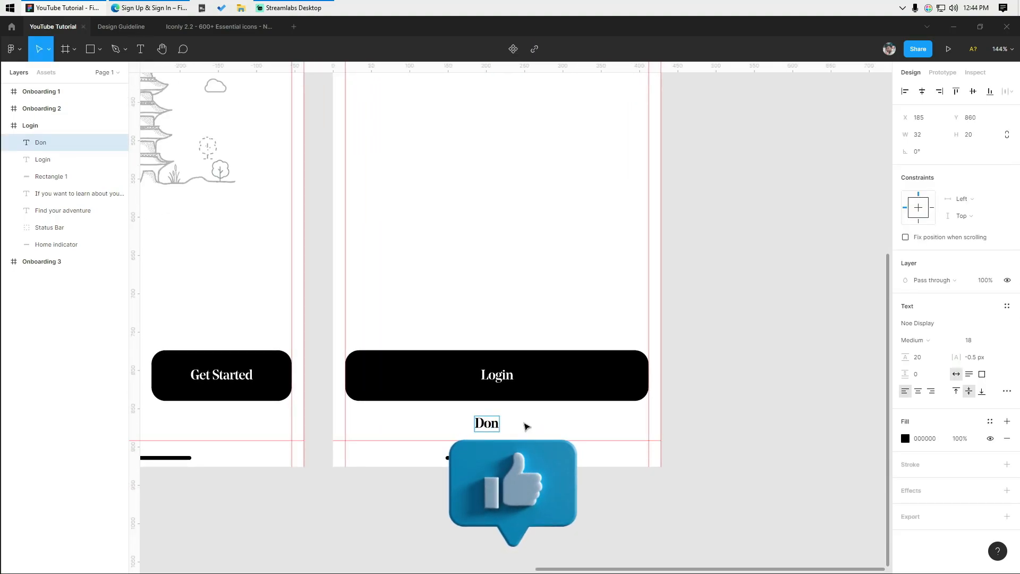
type("'t")
key("ctrl+a")
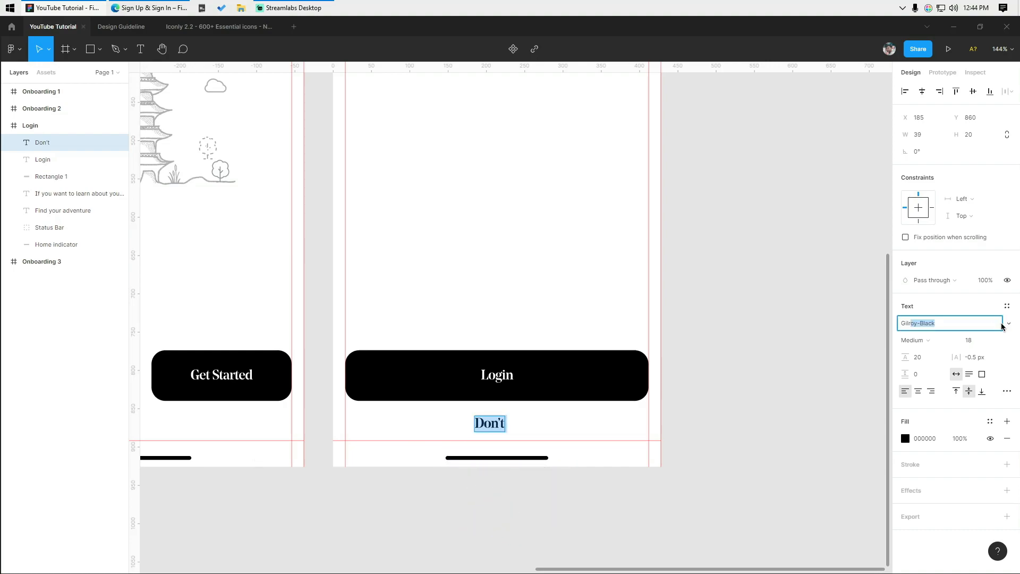
left_click(1008, 323)
left_click(957, 451)
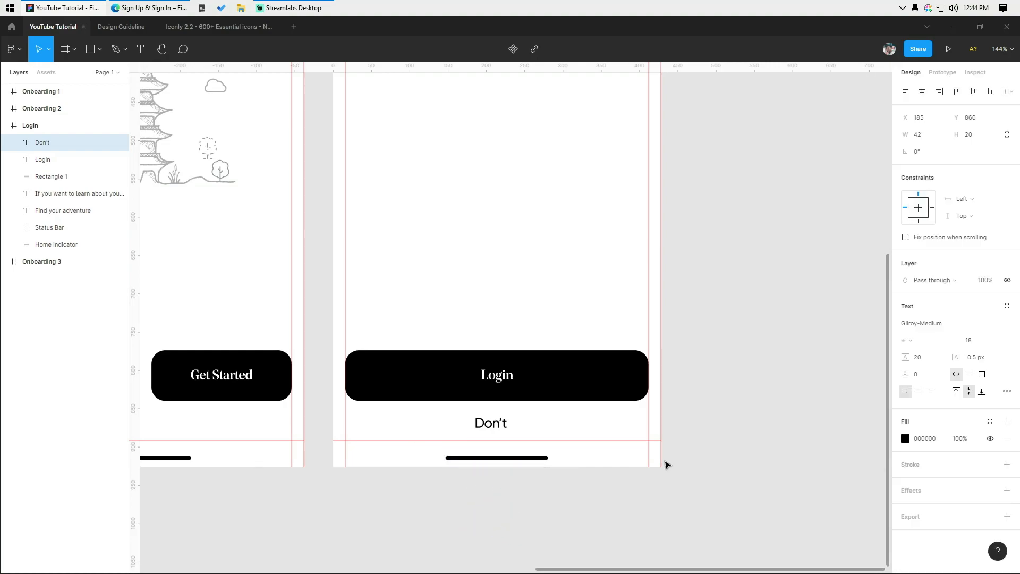
left_click(495, 424)
key("ctrl+a")
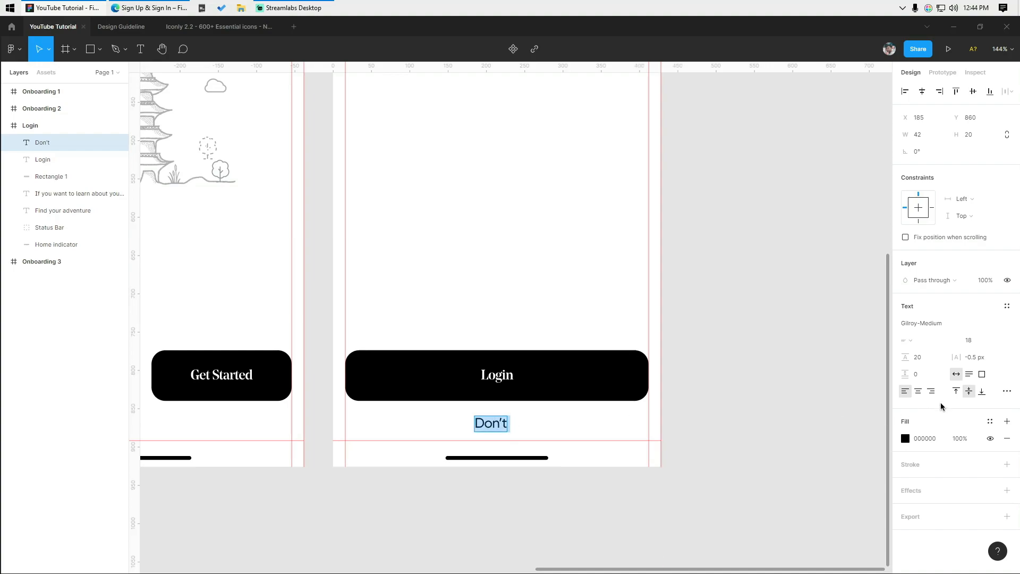
left_click(986, 345)
type("15")
key("Return")
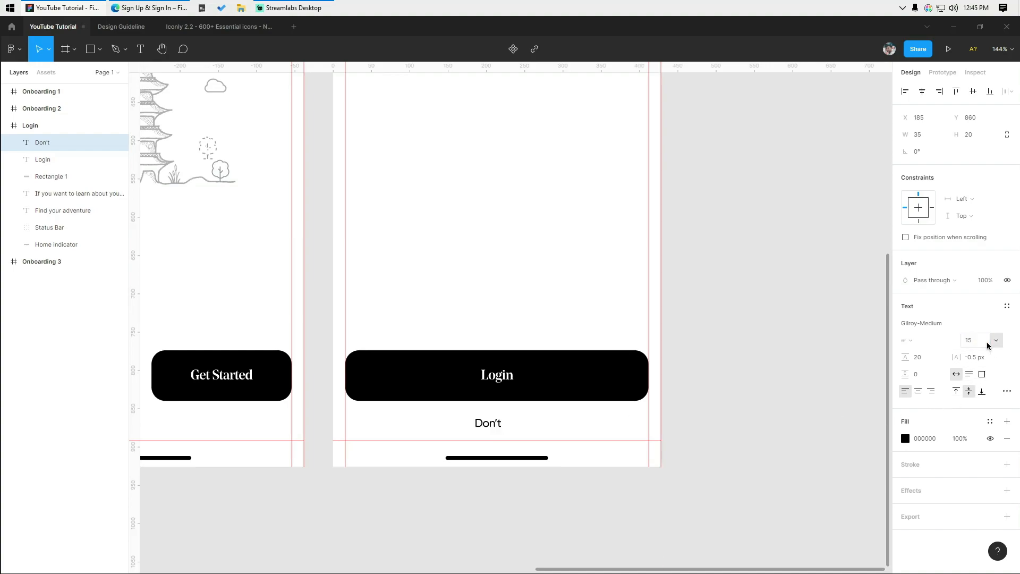
- Colour the 'Don't have an Account?' words grey (959BA4), leaving Sign Up black
scroll(545, 457, "up", 3)
double_click(493, 420)
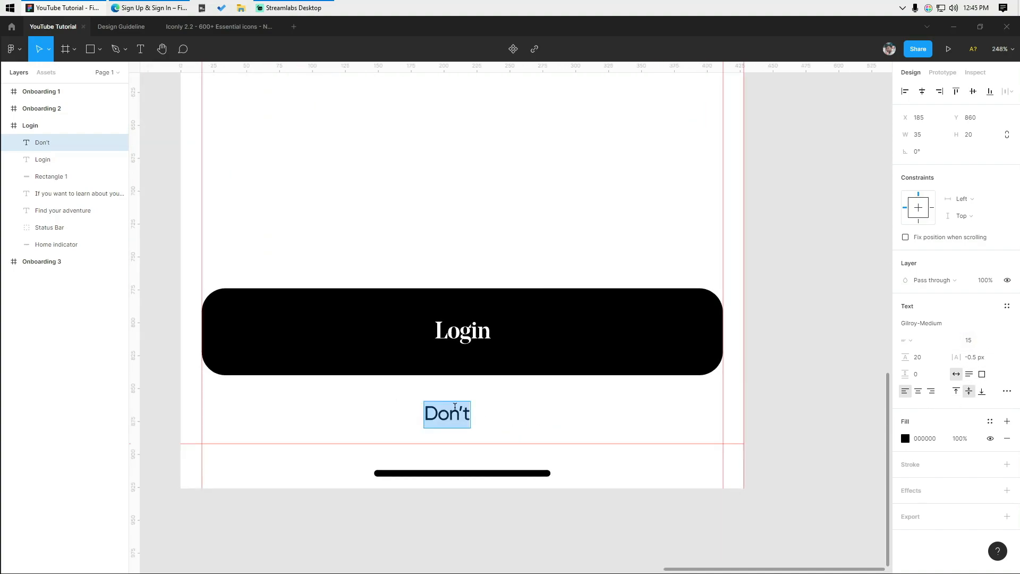
key("Right")
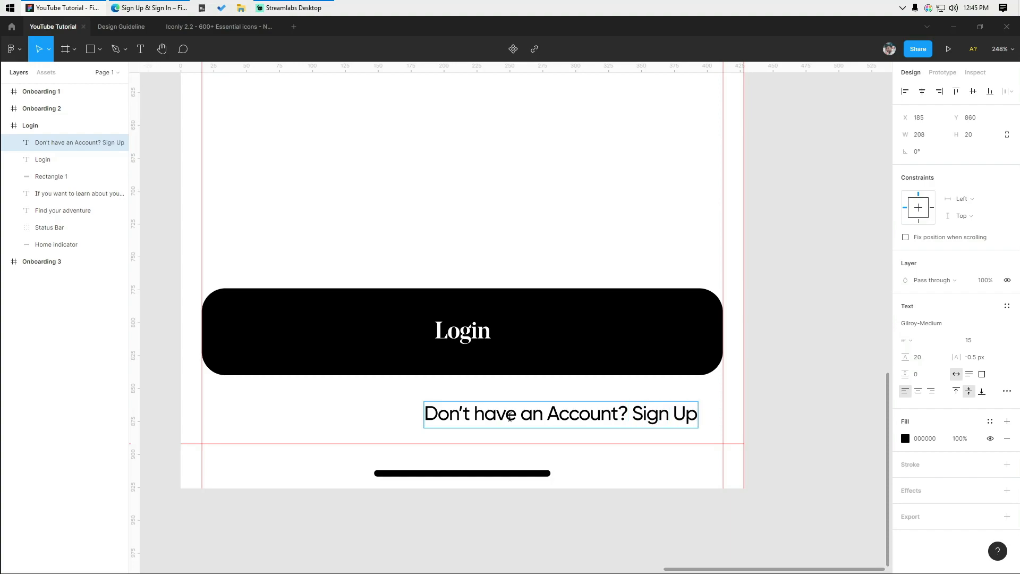
left_click_drag(627, 413, 409, 419)
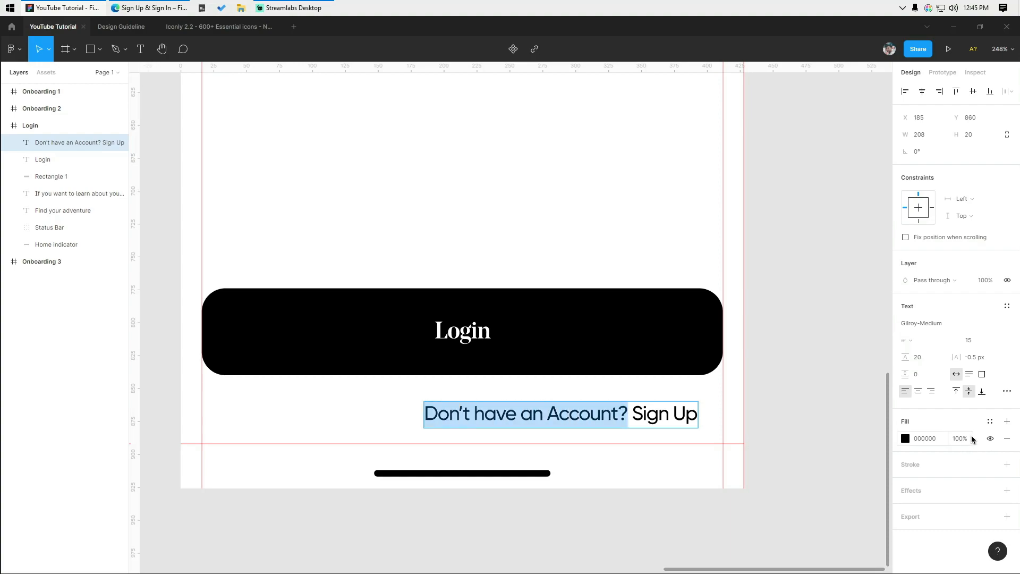
left_click(905, 439)
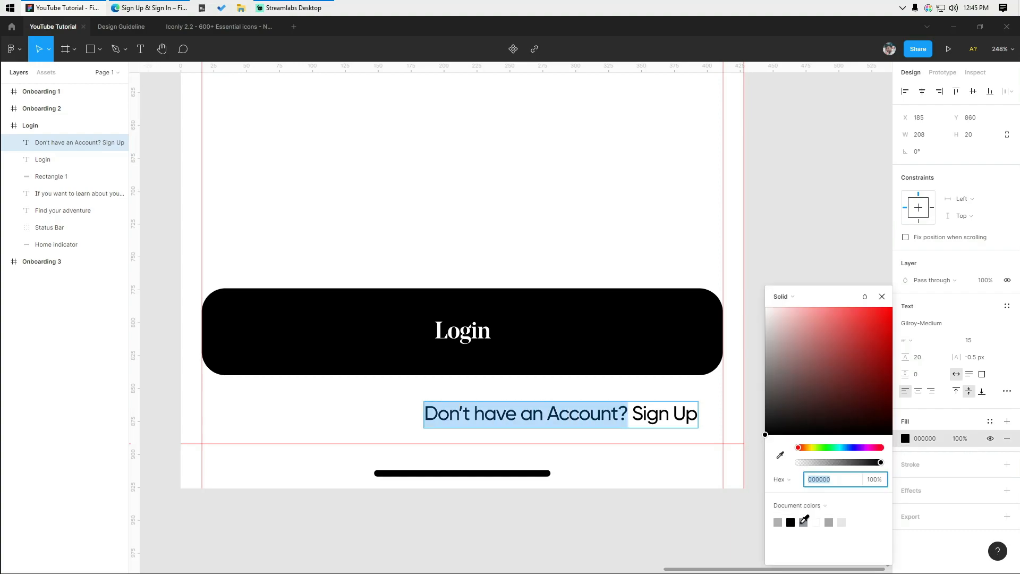
left_click(803, 522)
left_click(599, 512)
- Centre the sign-up line horizontally under the Login button
left_click(644, 422)
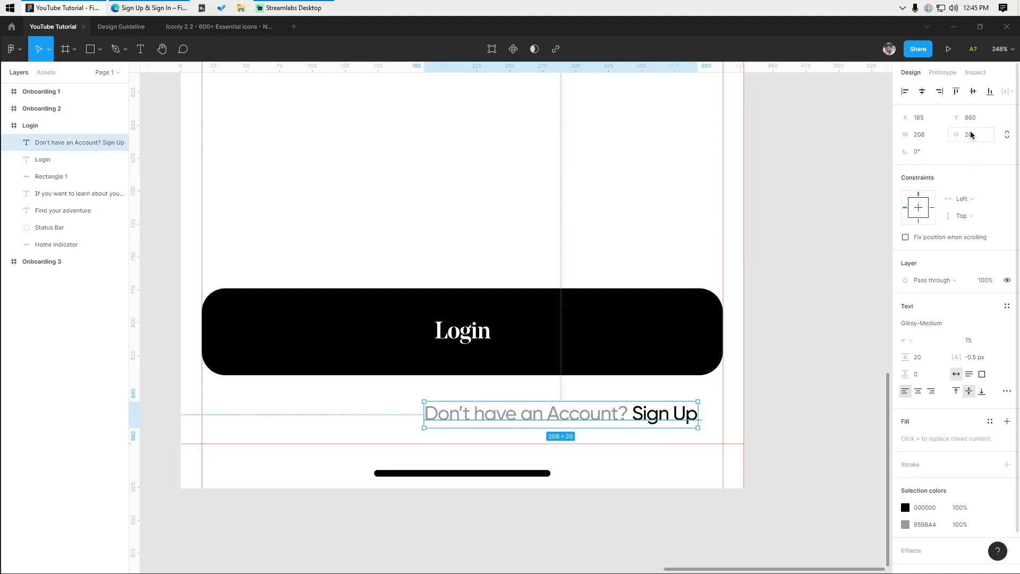
left_click(922, 91)
left_click(845, 253)
scroll(562, 456, "down", 5)
- Change the 'Find your adventure' heading to 'Login'
key("shift+r")
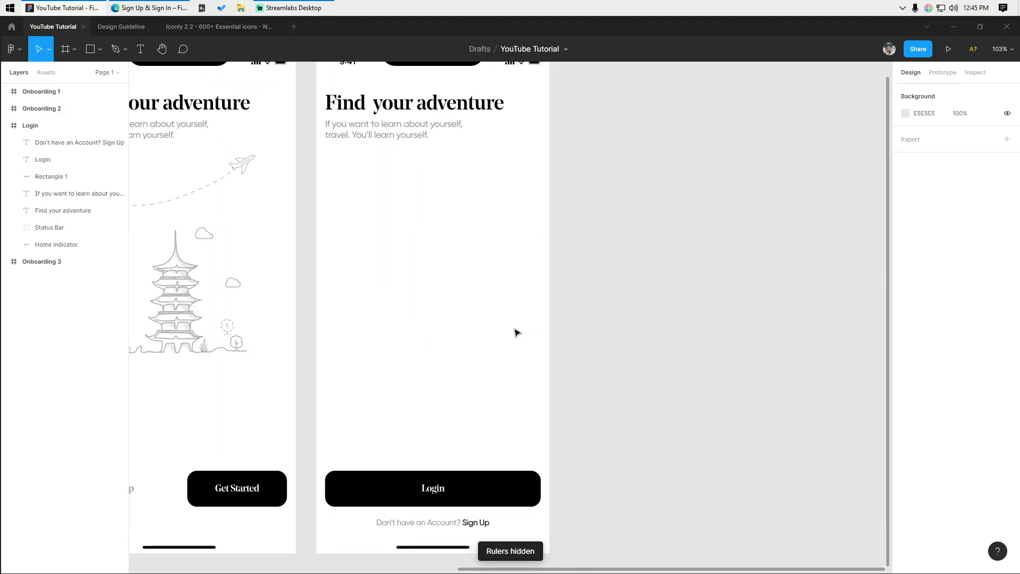
scroll(292, 423, "up", 5)
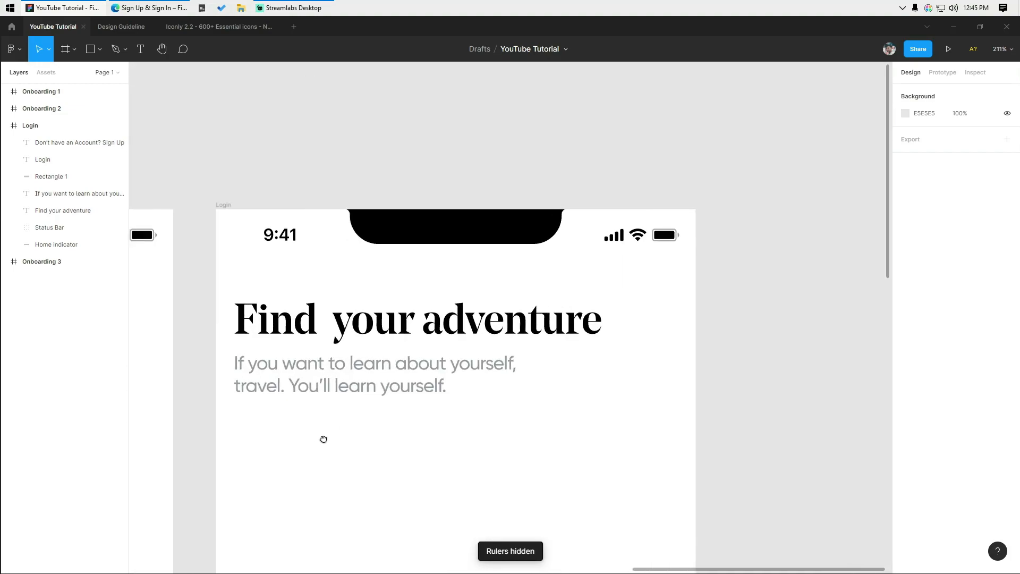
double_click(280, 327)
type("Login")
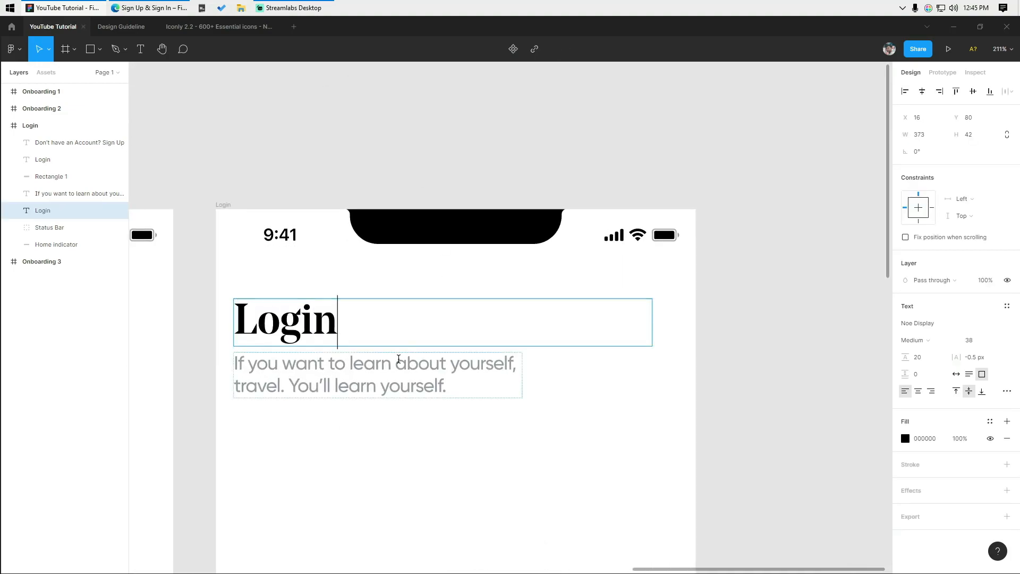
- Top-align the subtitle and replace it with 'Enter your E-mail and Pasword'
left_click(377, 380)
key("Return")
type("E")
key("ctrl+z")
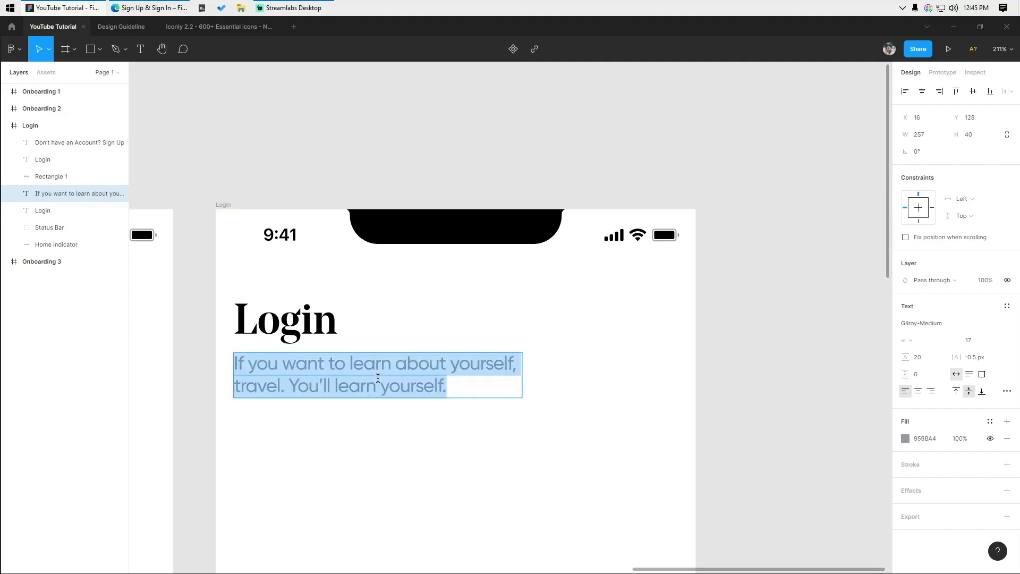
left_click(956, 394)
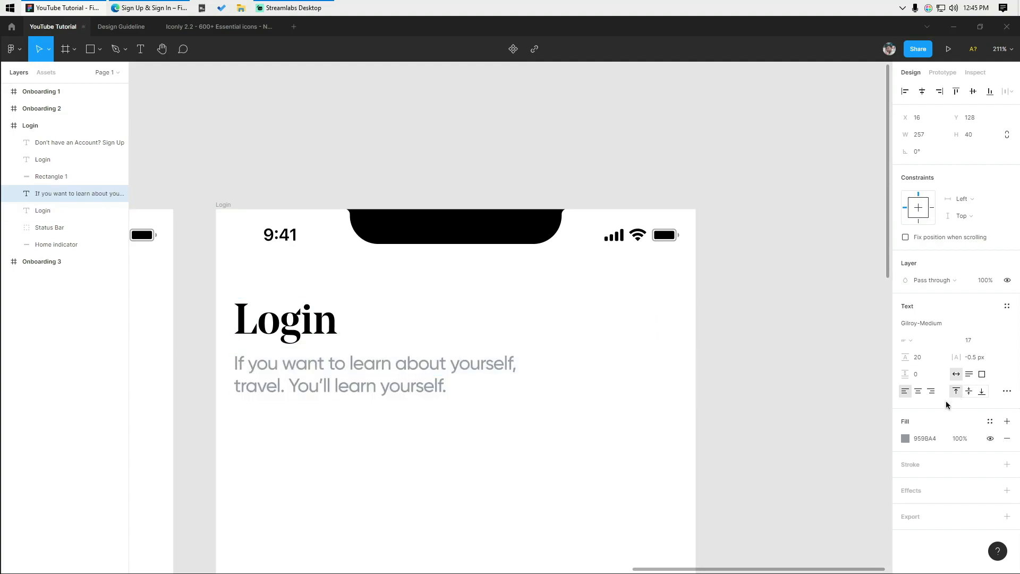
triple_click(308, 364)
type("Enter your E-mail and Pasword")
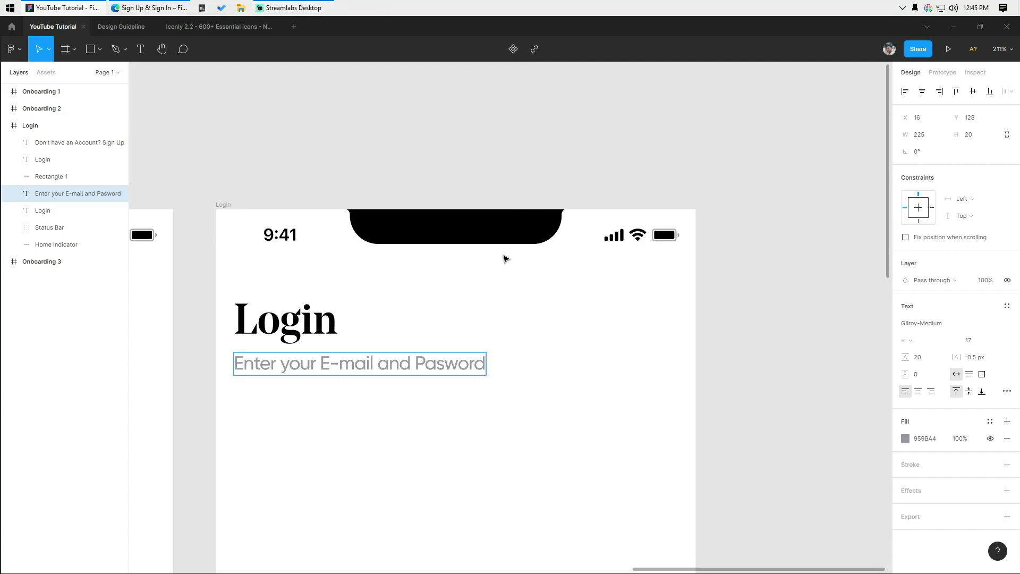
double_click(485, 316)
key("Escape")
key("Escape")
scroll(507, 262, "down", 3)
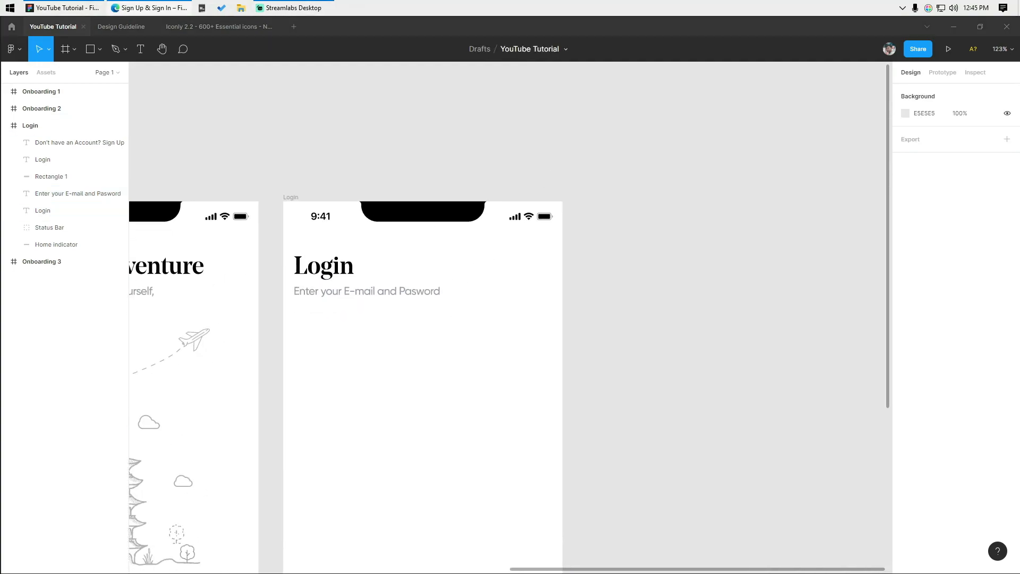
scroll(349, 321, "up", 5)
key("shift+r")
- Paste the Facebook icon under the subtitle and draw a 42×42 rectangle near it
key("ctrl+v")
left_click_drag(510, 314, 379, 310)
key("Escape")
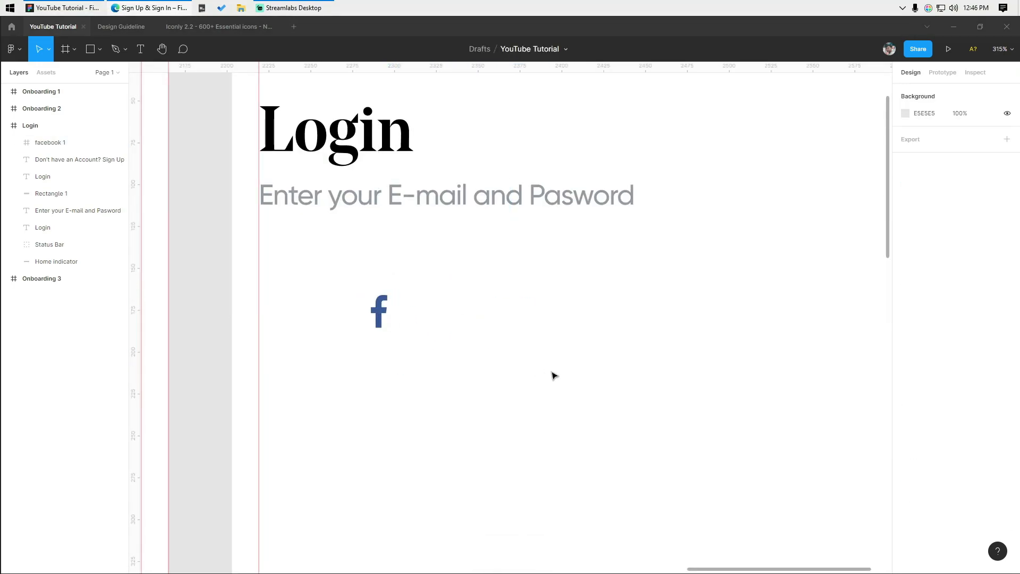
left_click(100, 49)
left_click(79, 75)
left_click(354, 192)
left_click_drag(513, 319, 522, 385)
left_click(920, 139)
type("42")
key("Tab")
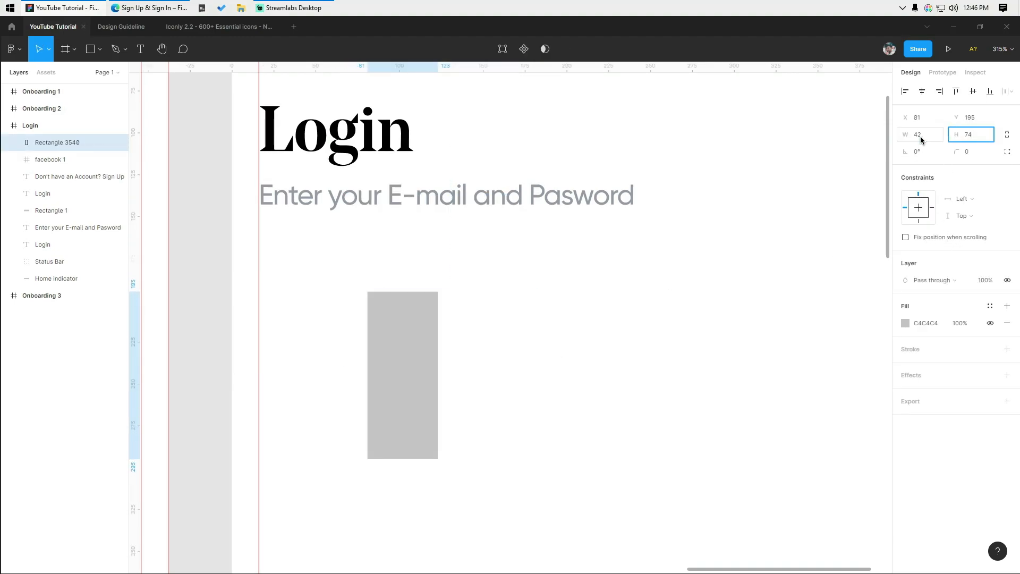
type("42")
key("Return")
key("Escape")
- Resize the rectangle to 50×50, send it behind the Facebook icon, and centre the icon on it
scroll(638, 396, "down", 3)
scroll(637, 395, "up", 3)
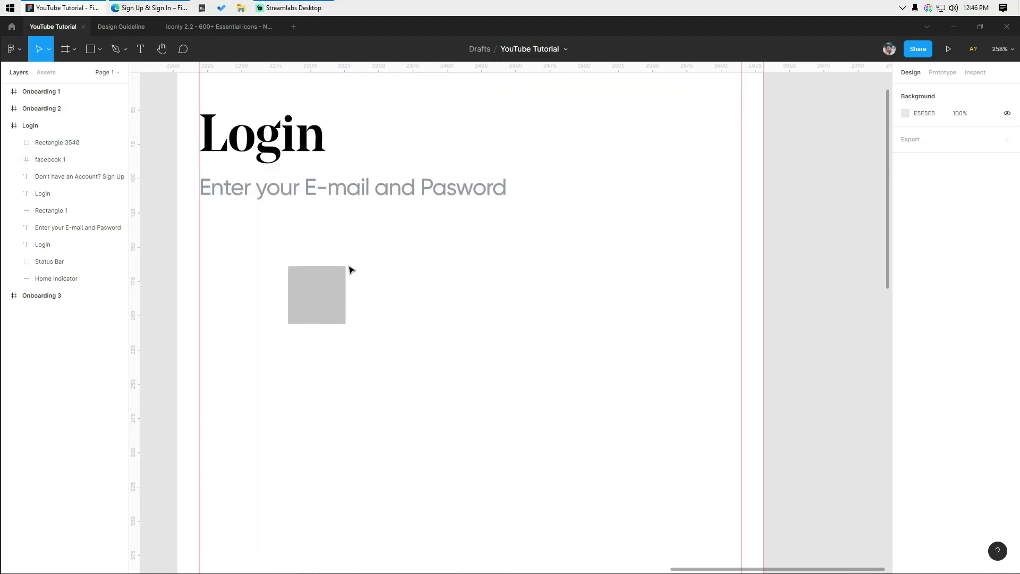
left_click(340, 271)
type("50")
key("Tab")
type("50")
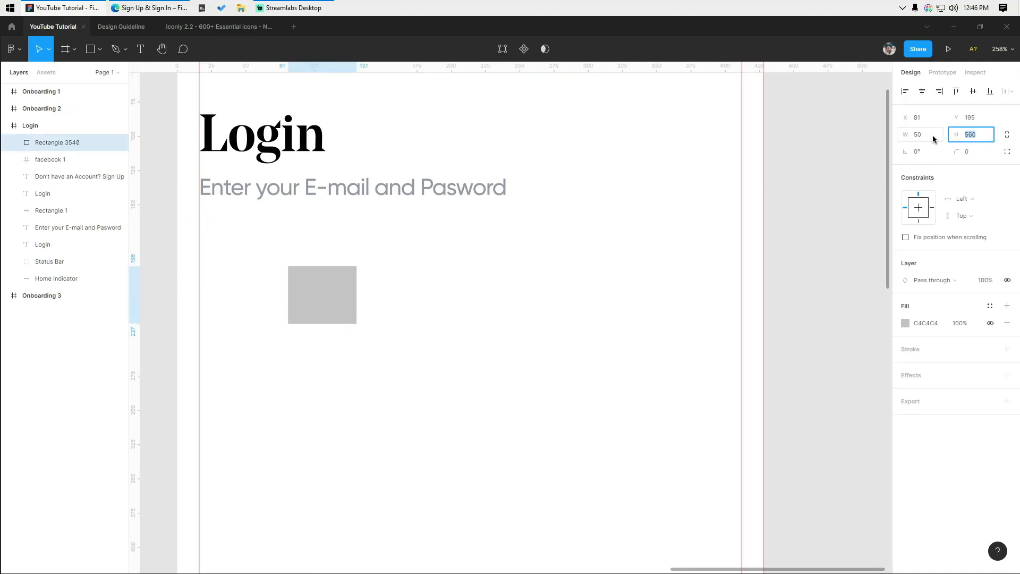
key("Return")
key("ctrl+shift+[")
left_click_drag(419, 318, 295, 281)
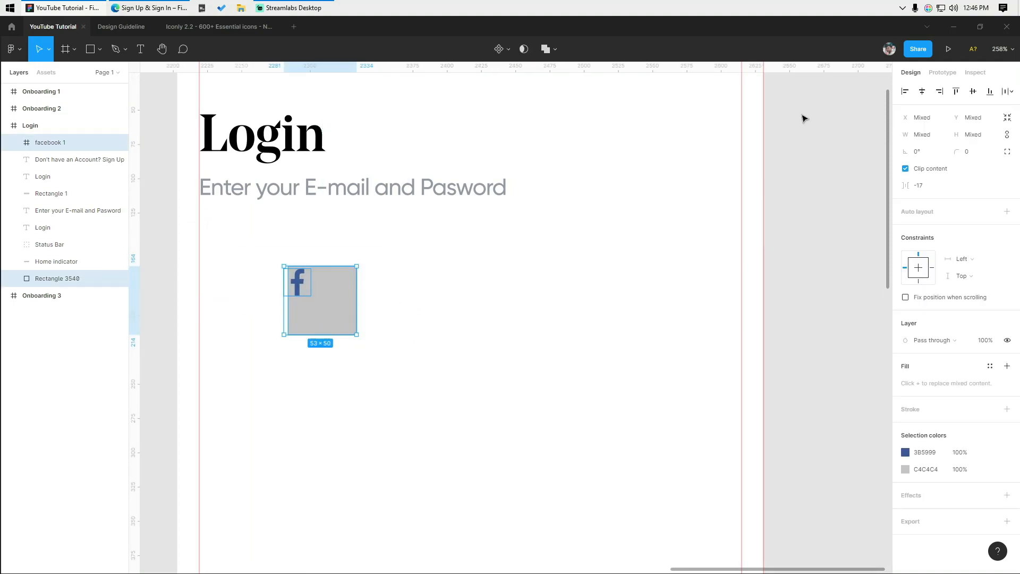
left_click(921, 92)
left_click(468, 282)
- Remove the rectangle's fill and give it a grey outline
scroll(340, 322, "up", 3)
left_click_drag(340, 321, 417, 369)
left_click(75, 278)
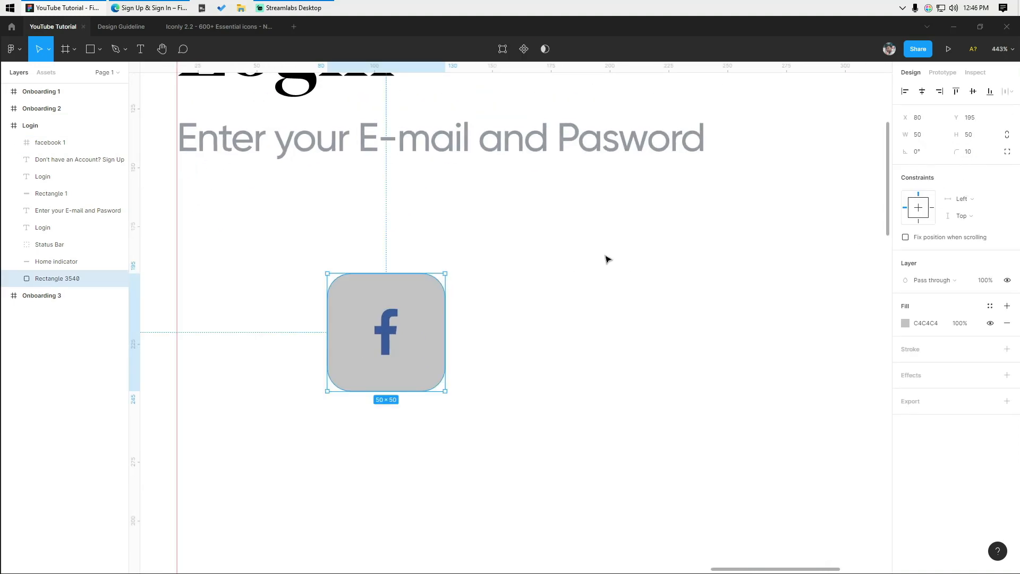
left_click(533, 272)
left_click(423, 292)
left_click(1007, 323)
left_click(1007, 332)
left_click(924, 368)
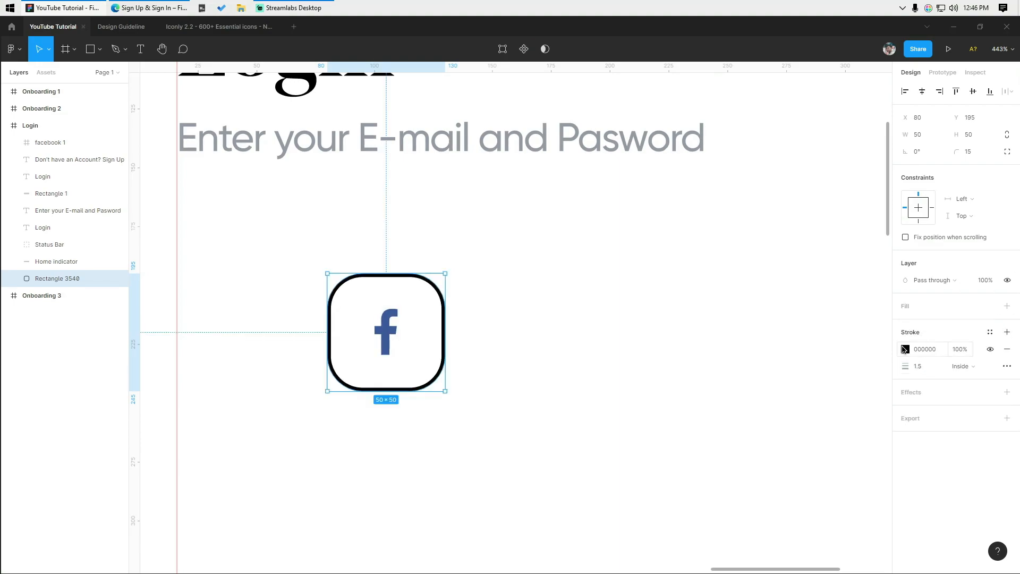
left_click(904, 349)
left_click(805, 521)
left_click(595, 356)
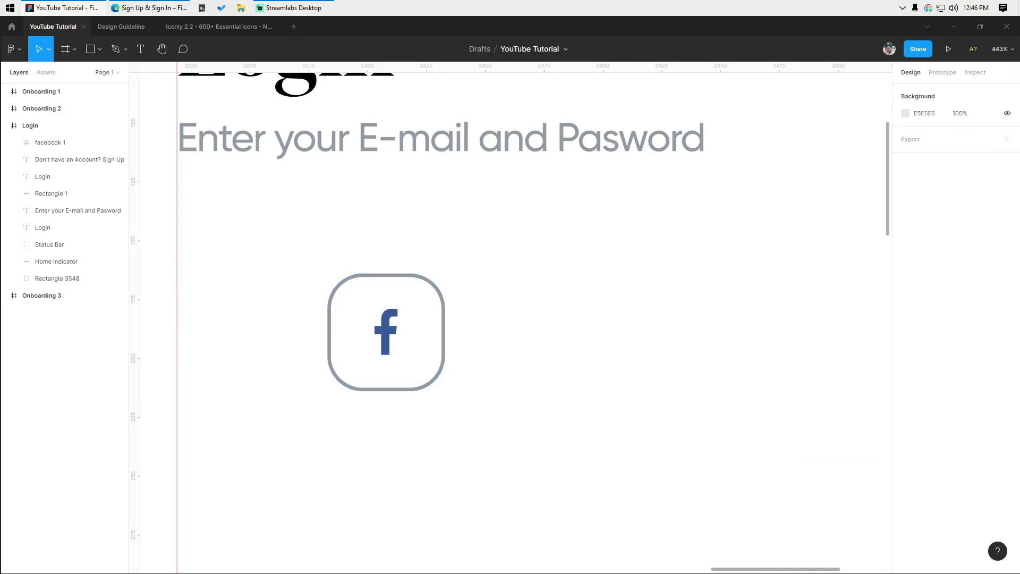
- Set the box outline colour to DADADA and align the box with the heading's left edge
left_click(430, 284)
left_click(928, 349)
type("dadada")
left_click(556, 381)
scroll(524, 387, "down", 1)
left_click_drag(470, 310, 395, 337)
- Duplicate the box to the right and place the pasted Google icon inside it
scroll(398, 336, "down", 1)
left_click(728, 338)
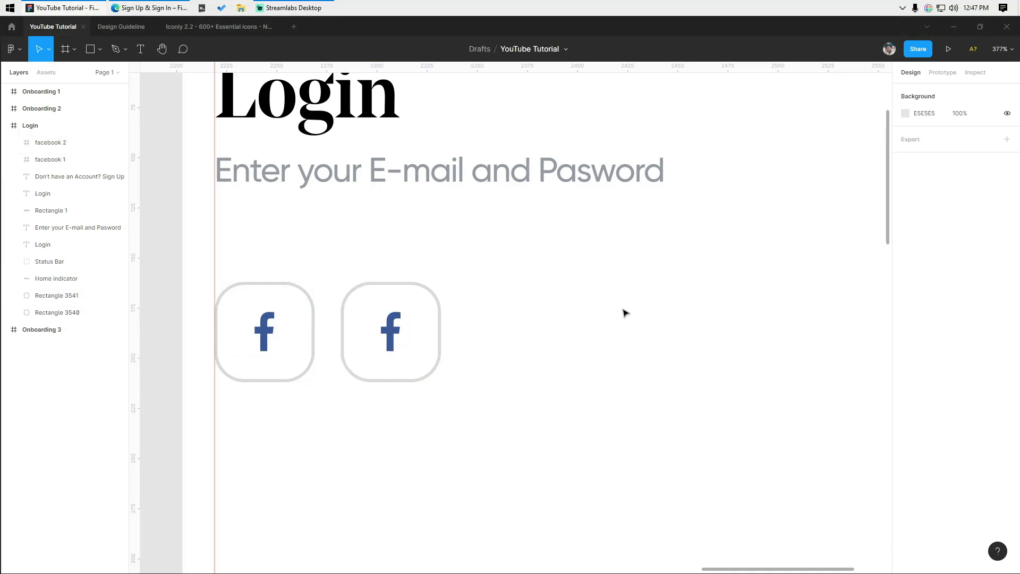
key("ctrl+v")
scroll(415, 329, "up", 2)
left_click(369, 333)
key("Delete")
left_click_drag(505, 318, 370, 353)
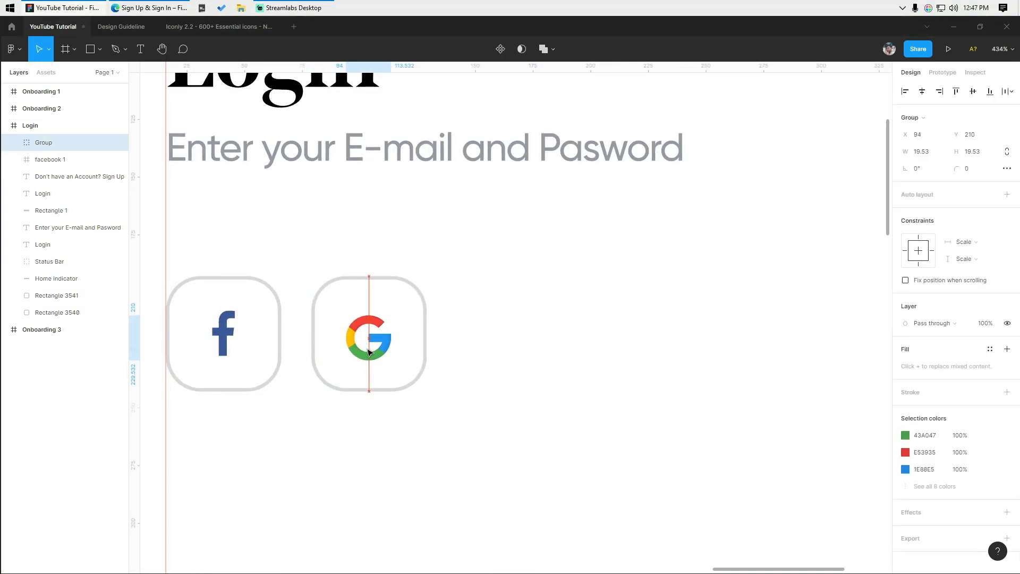
left_click(433, 323)
- Add an 'or' label right of the icons in Gilroy-Medium, size 17
key("t")
left_click(542, 347)
type("or")
key("ctrl+a")
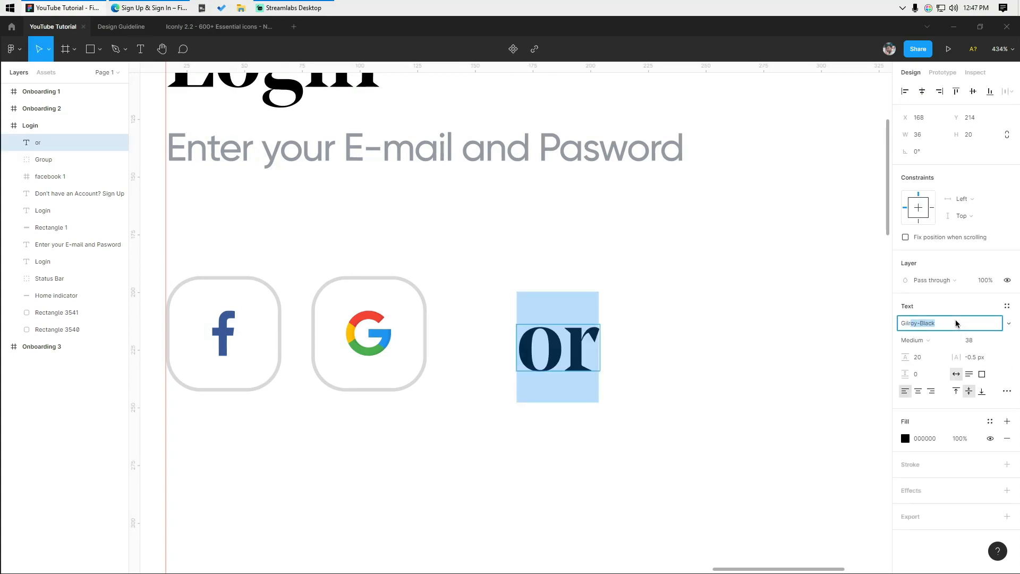
left_click(1008, 323)
left_click(972, 385)
left_click(979, 337)
type("17")
key("Return")
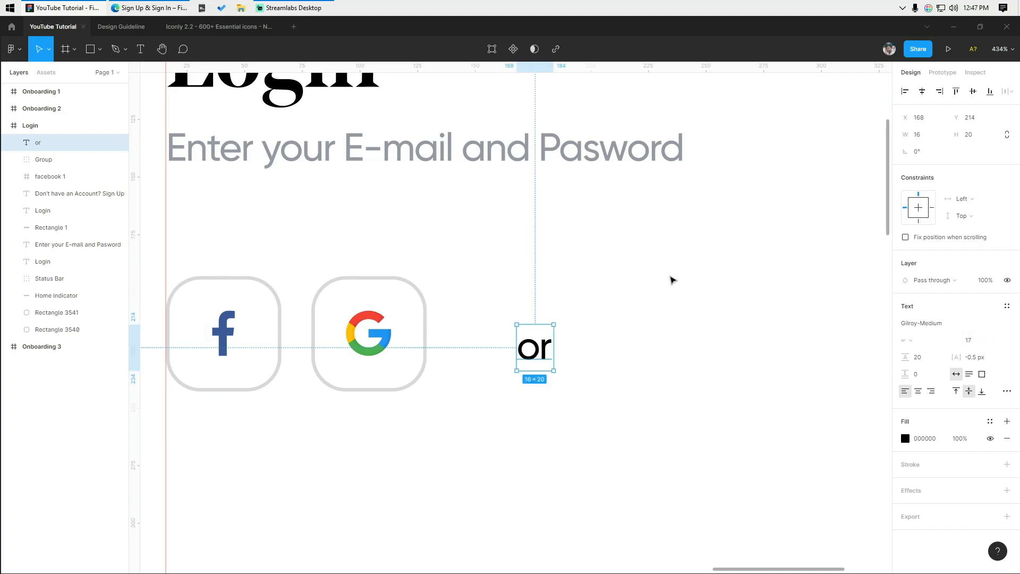
- Capitalise the label to 'Or', level it with the icons, and colour it dark grey
double_click(541, 355)
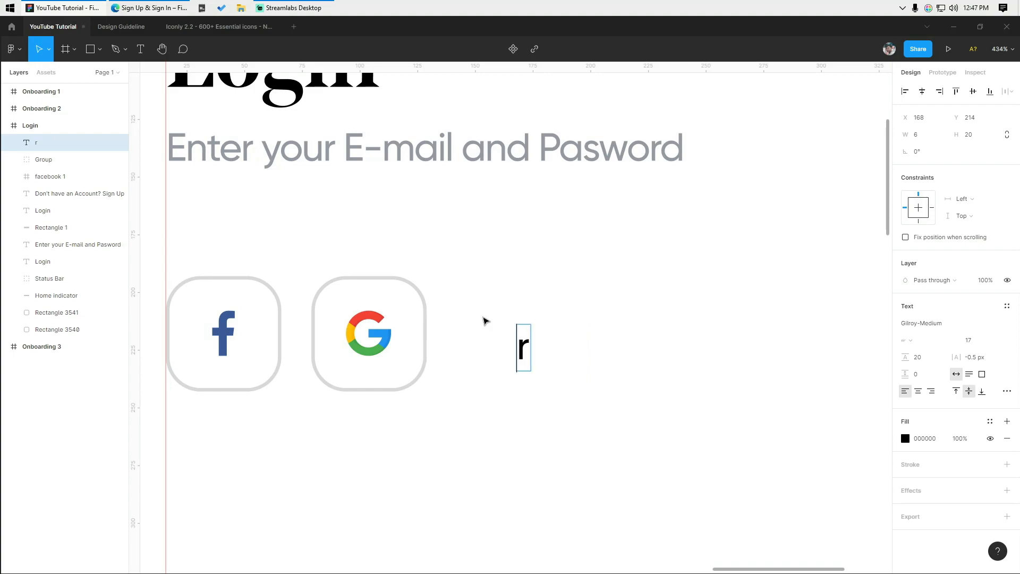
type("O")
left_click(640, 334)
left_click_drag(540, 360, 518, 346)
left_click(905, 438)
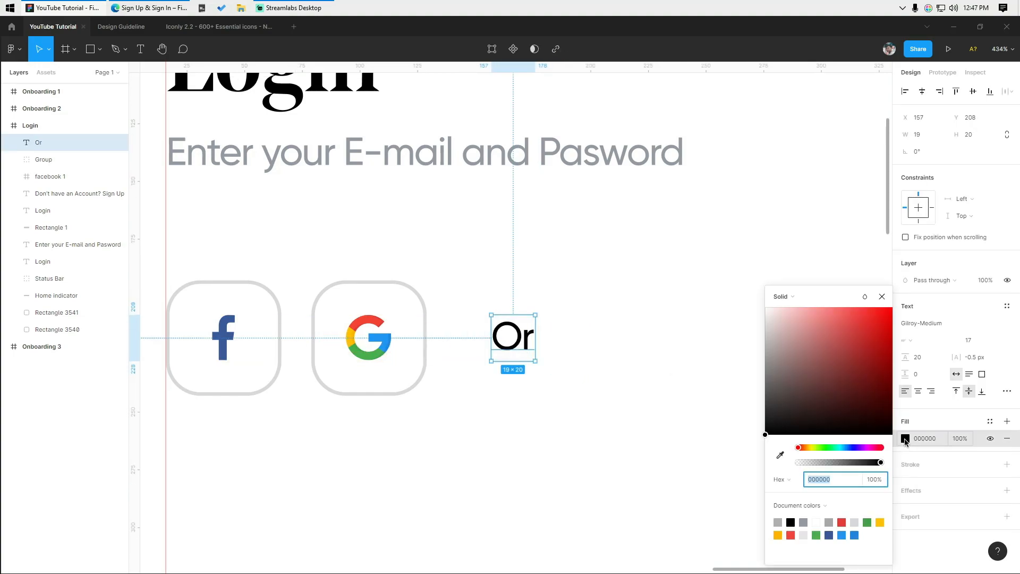
left_click_drag(779, 381, 732, 394)
left_click(648, 398)
- Nudge the row of social icons and the Or label down slightly
scroll(611, 409, "down", 4)
key("shift+r")
scroll(431, 343, "down", 6)
left_click_drag(431, 342, 407, 255)
scroll(409, 254, "up", 1)
left_click_drag(425, 196, 302, 245)
key("Down")
key("Down")
key("Down")
key("Down")
key("Down")
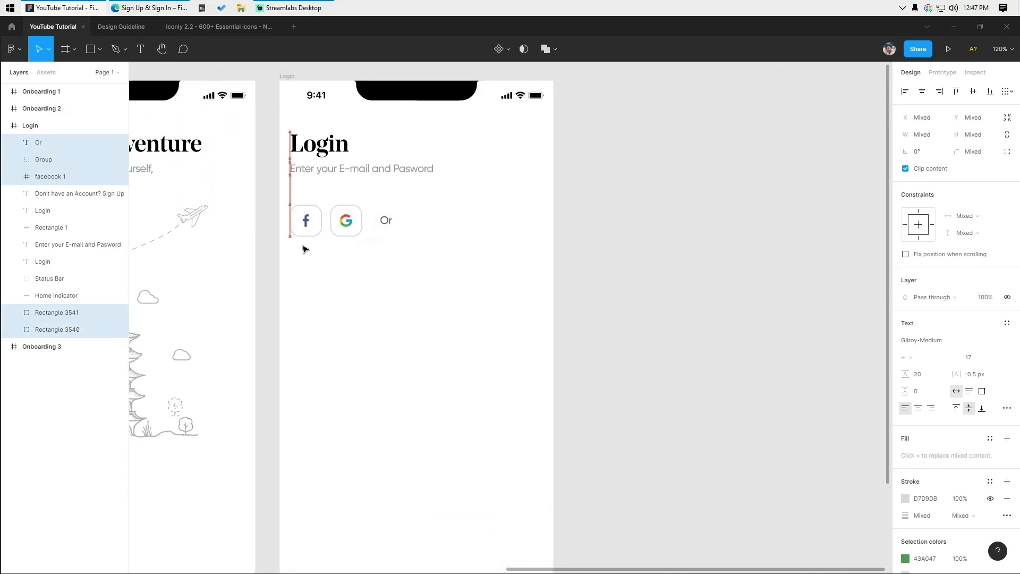
left_click(395, 295)
scroll(431, 263, "down", 1)
left_click_drag(397, 295, 455, 278)
scroll(451, 266, "up", 2)
- Duplicate the subtitle below the social icons and change it into an 'Email' label
left_click_drag(407, 136, 407, 297)
left_click(412, 313)
scroll(399, 332, "up", 3)
double_click(398, 277)
type("Email")
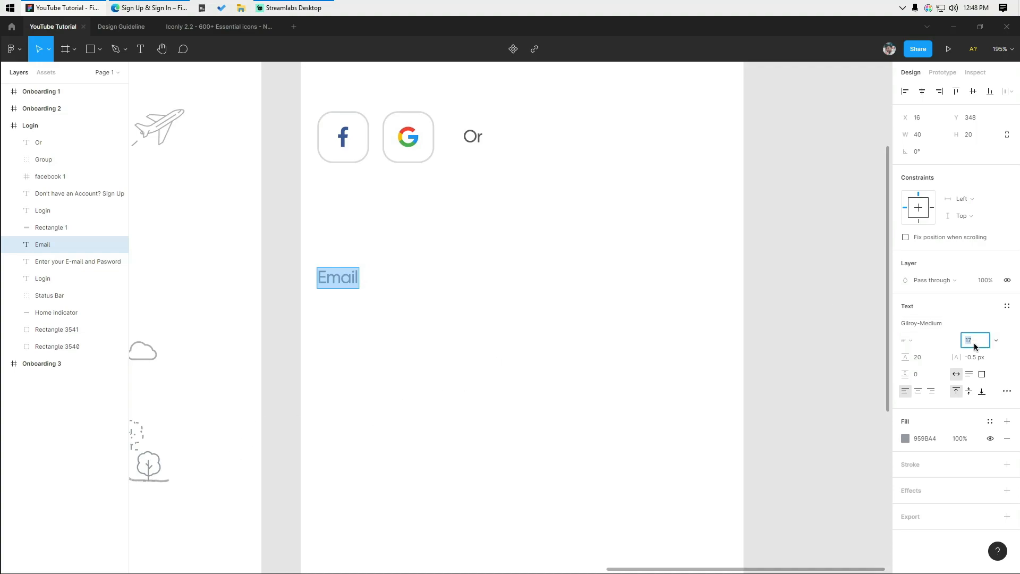
left_click(571, 285)
left_click_drag(444, 278, 435, 291)
left_click_drag(327, 295, 363, 294)
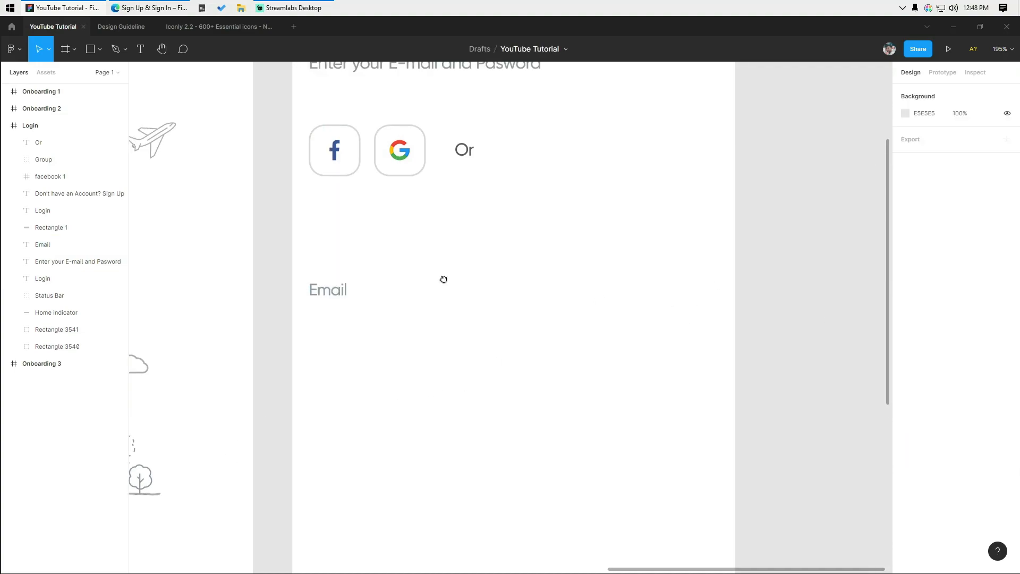
left_click(374, 316)
key("shift+r")
- Copy the Message icon from the Iconly library and paste it into the YouTube Tutorial file
left_click(217, 26)
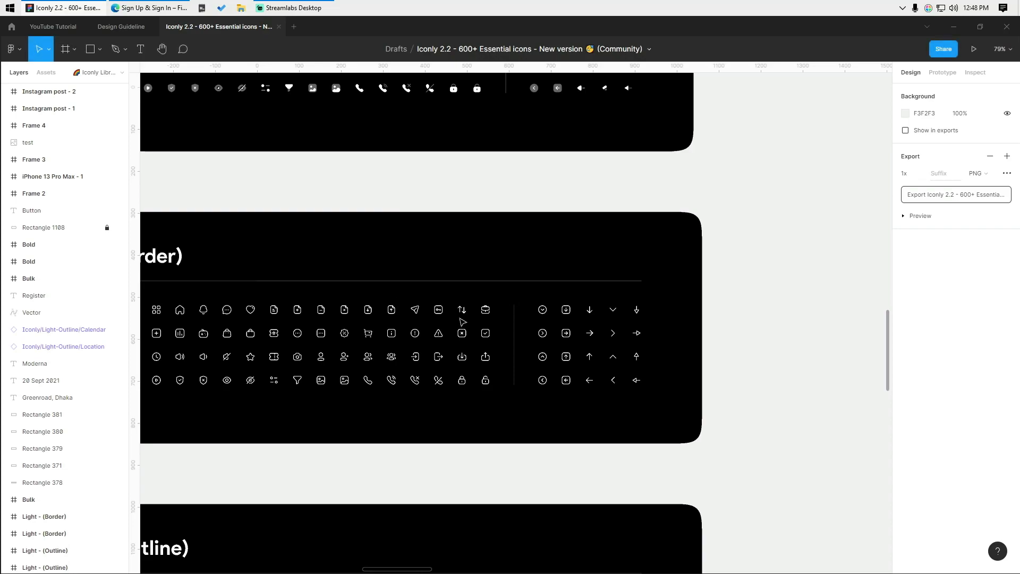
scroll(330, 287, "up", 5)
left_click(333, 290)
key("ctrl+c")
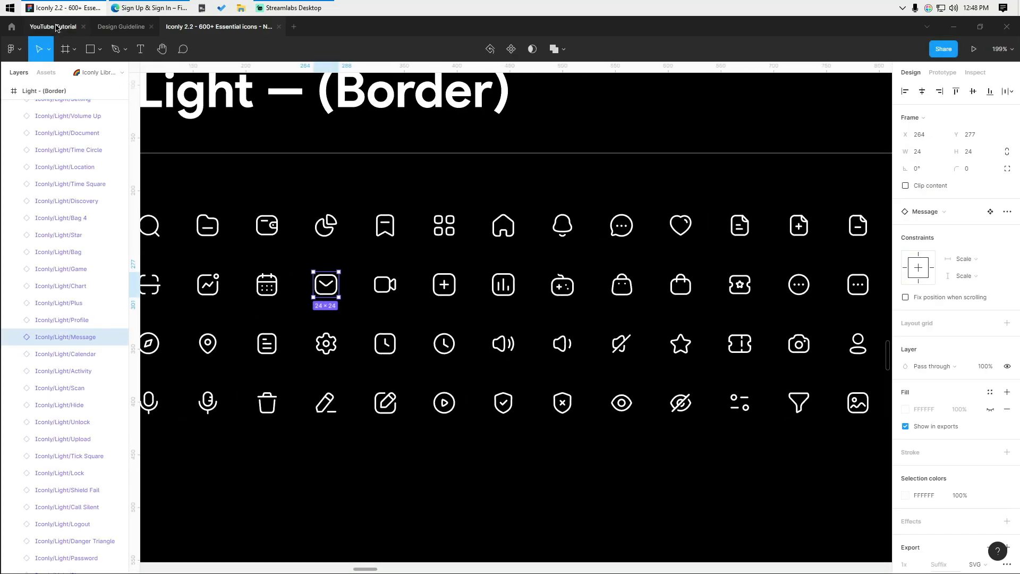
key("ctrl+Tab")
key("ctrl+v")
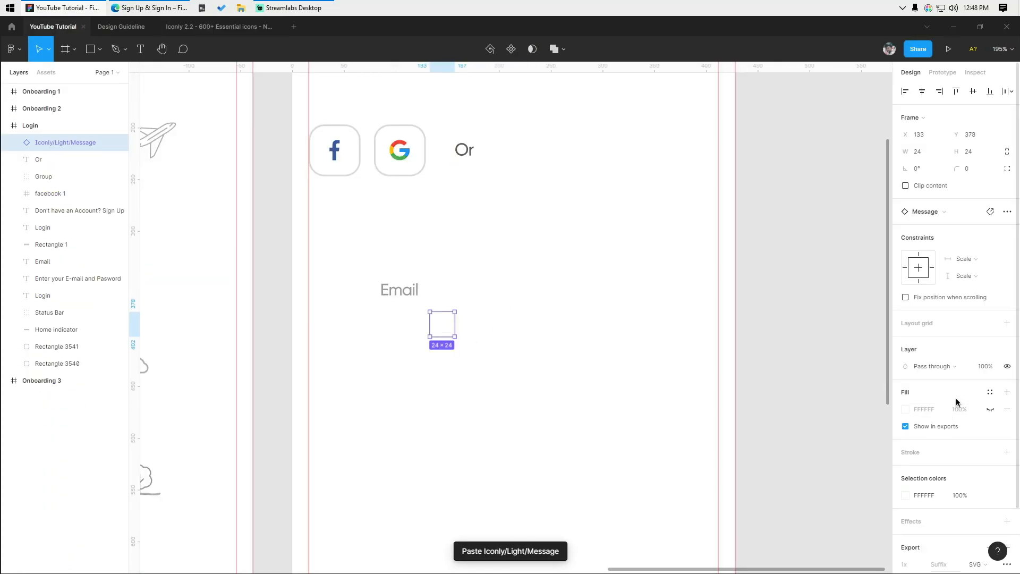
- Remove the mail icon's white fill, colour it grey, and place it beside the Email label
left_click(1007, 410)
left_click(905, 479)
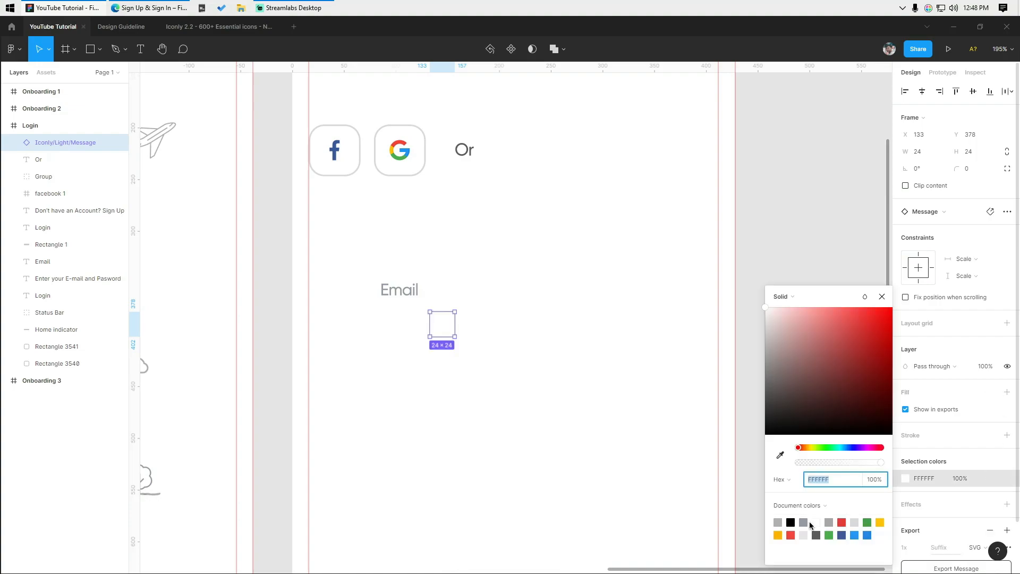
left_click(803, 522)
left_click(465, 407)
scroll(457, 391, "up", 1)
scroll(439, 358, "up", 2)
left_click(442, 359)
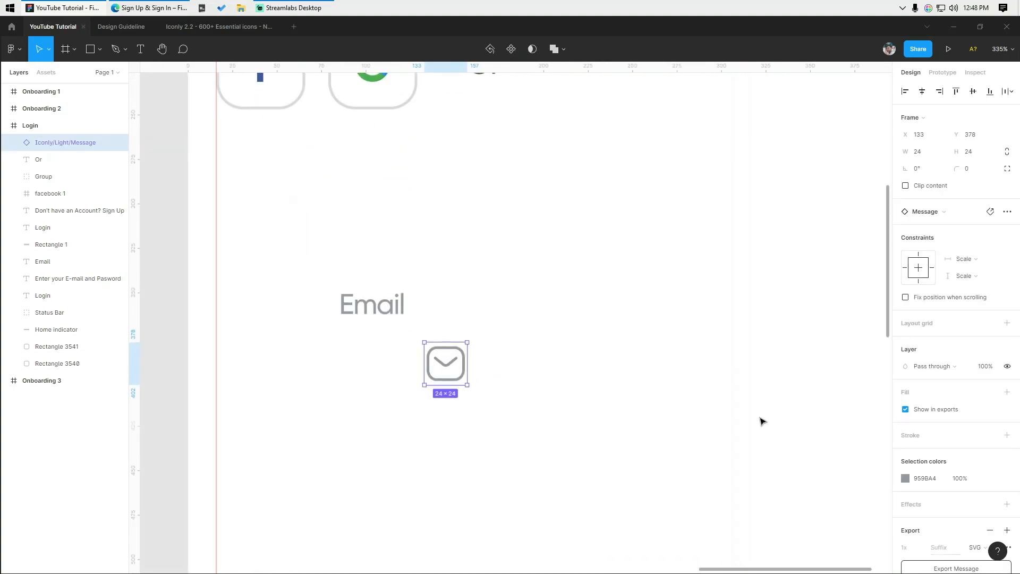
left_click(905, 478)
left_click_drag(782, 387, 763, 390)
left_click(510, 390)
left_click_drag(443, 372, 235, 296)
left_click(389, 333)
left_click_drag(391, 331, 426, 342)
- Duplicate the Email label into a near-black SemiBold sample email address beneath it
key("Escape")
double_click(427, 343)
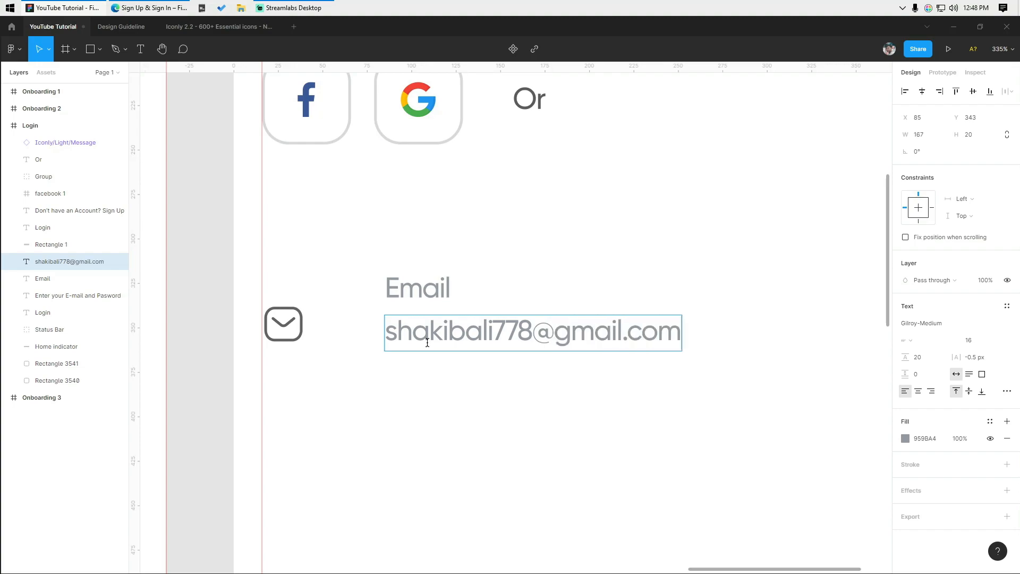
key("ctrl+a")
left_click(905, 439)
left_click_drag(786, 414, 717, 442)
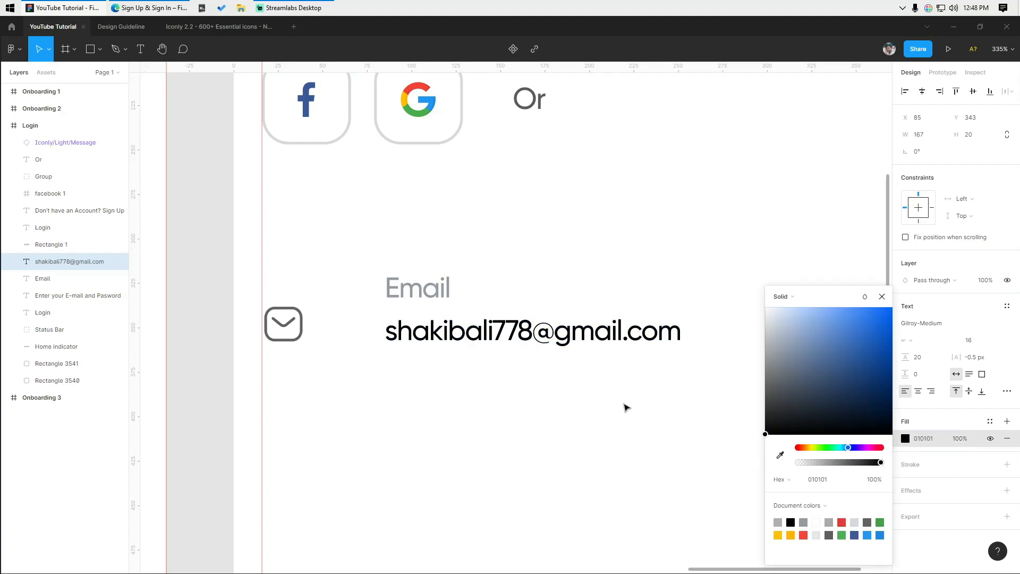
left_click(1004, 323)
left_click(1001, 373)
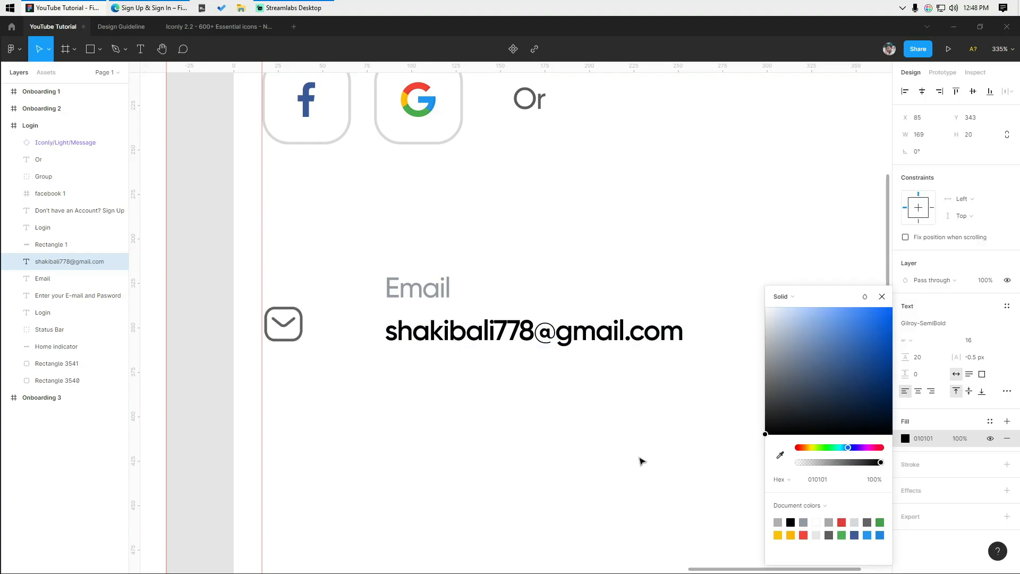
left_click(642, 461)
left_click(492, 332)
- Group the Email label and the address text together
scroll(442, 295, "up", 1)
left_click_drag(442, 295, 298, 295)
left_click(298, 295, "shift")
left_click(366, 457)
key("alt+Tab")
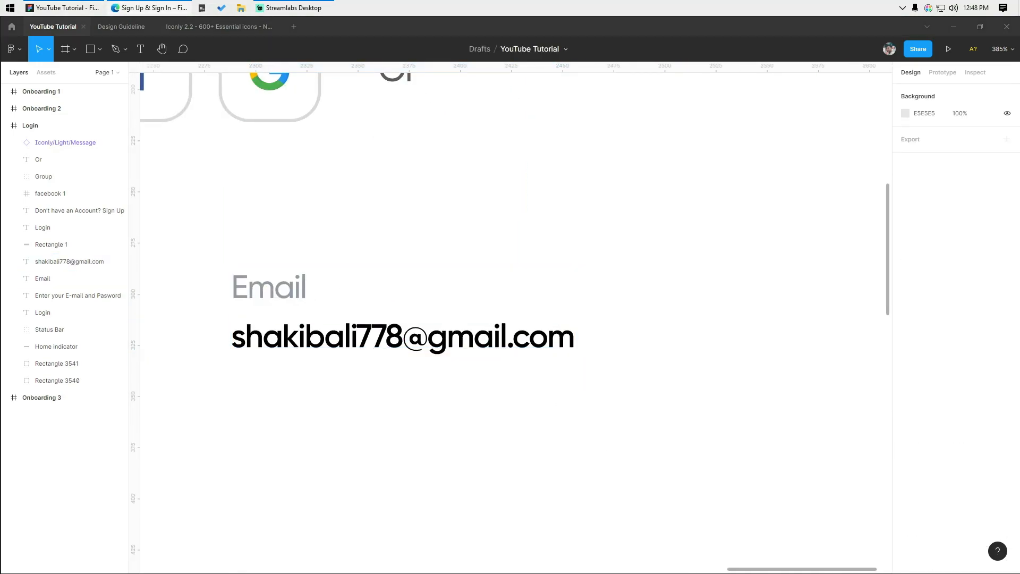
left_click_drag(245, 232, 351, 354)
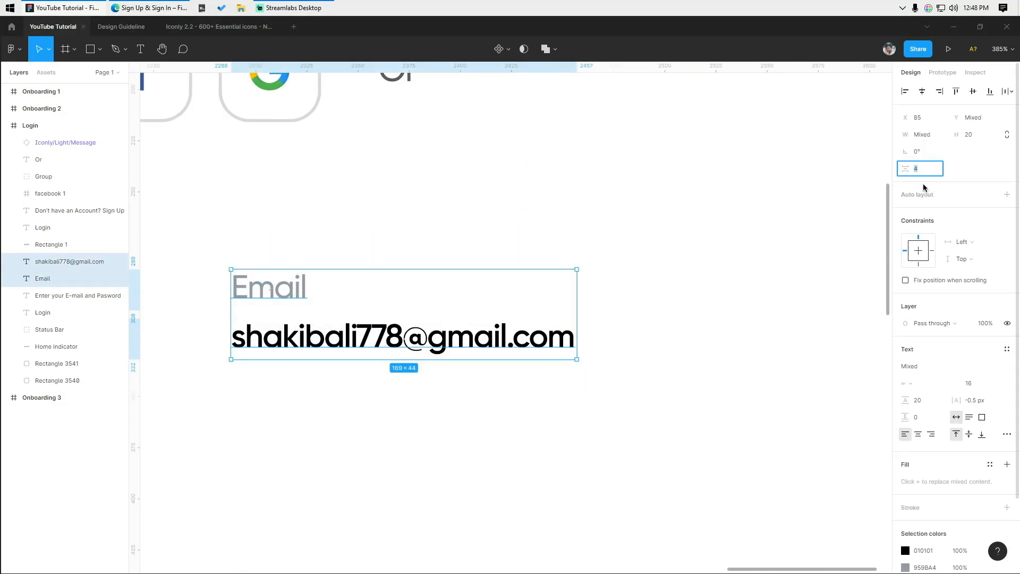
left_click(448, 466)
scroll(447, 467, "down", 4)
left_click_drag(447, 467, 497, 457)
scroll(313, 378, "up", 1)
left_click_drag(350, 313, 444, 419)
key("ctrl+g")
- Vertically centre the mail icon with the text group and shift it left
left_click_drag(313, 374, 354, 362)
left_click_drag(350, 311, 437, 389)
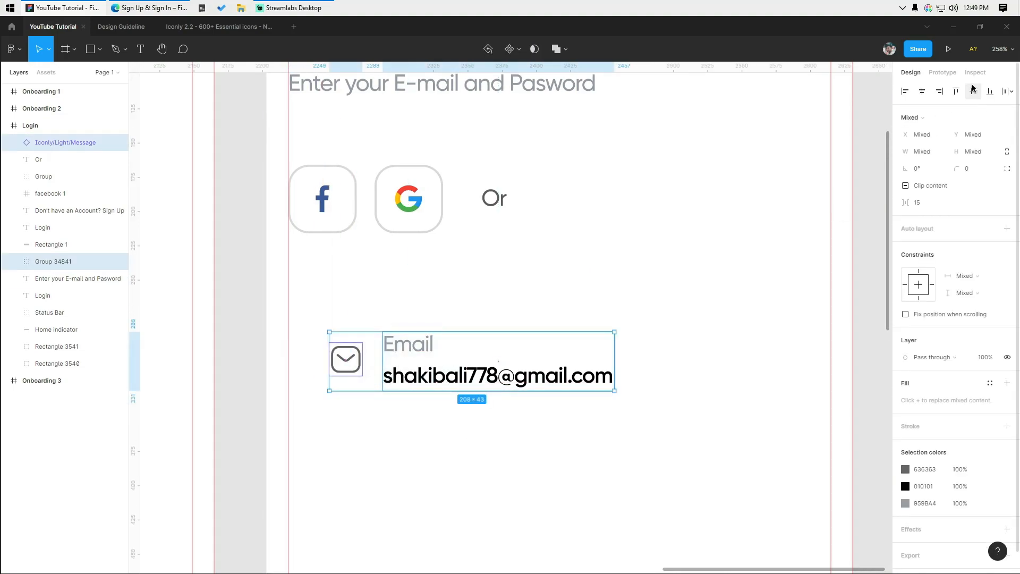
left_click(973, 91)
left_click(480, 466)
scroll(480, 465, "down", 1)
key("shift+r")
scroll(359, 382, "up", 4)
left_click_drag(354, 367, 321, 367)
left_click(342, 406)
scroll(348, 407, "down", 5)
mouse_move(351, 405)
left_mouse_down()
mouse_move(351, 382)
mouse_move(352, 402)
left_mouse_up()
key("shift+r")
- Draw a horizontal underline across the screen's full width with the Pen tool
key("p")
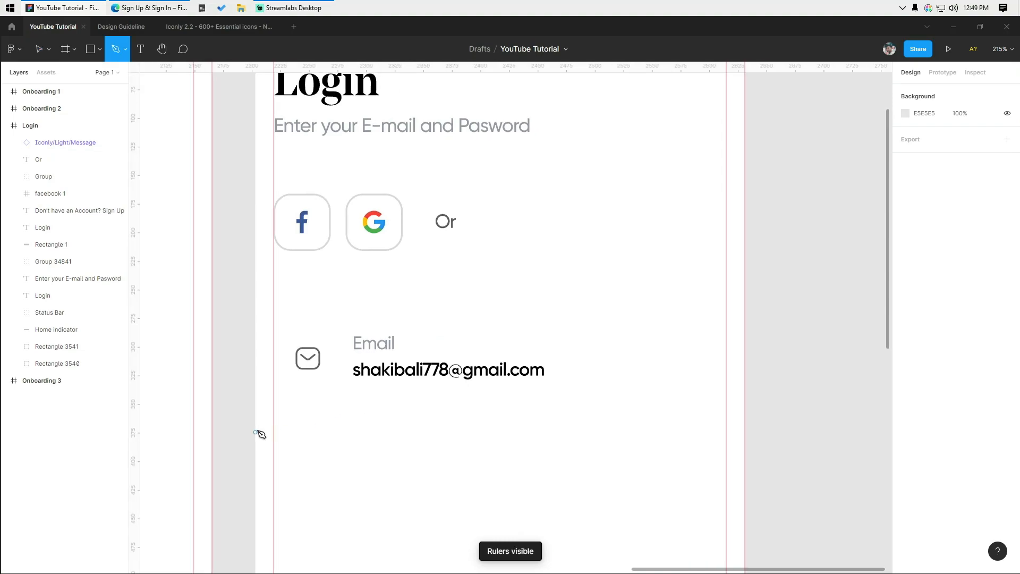
left_click(274, 397)
left_click(726, 397)
key("Escape")
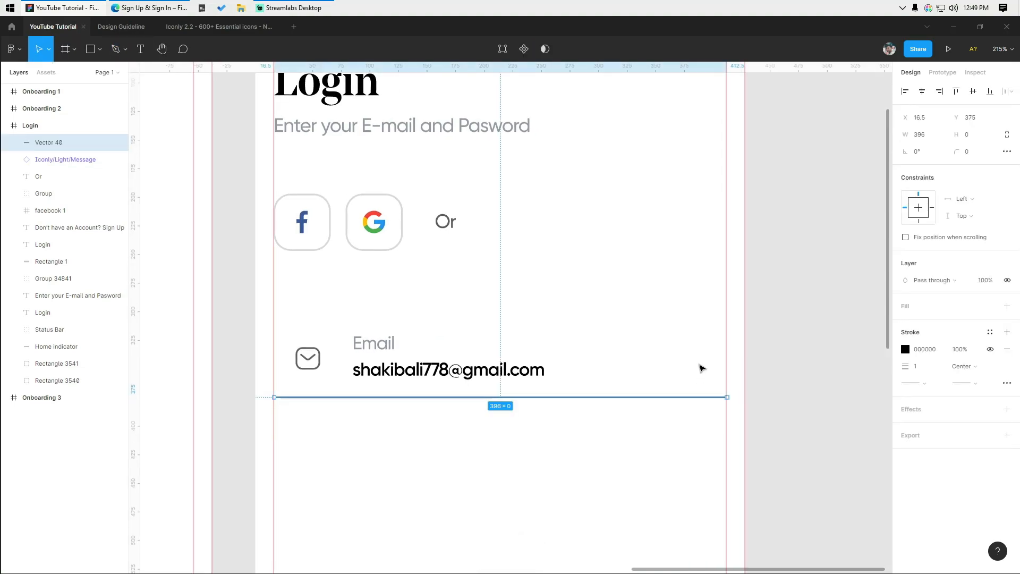
key("Escape")
- Draw a vertical divider beside the mail icon and give both lines a 1.5 stroke weight
scroll(314, 394, "up", 2)
scroll(314, 393, "up", 4)
left_click(279, 338)
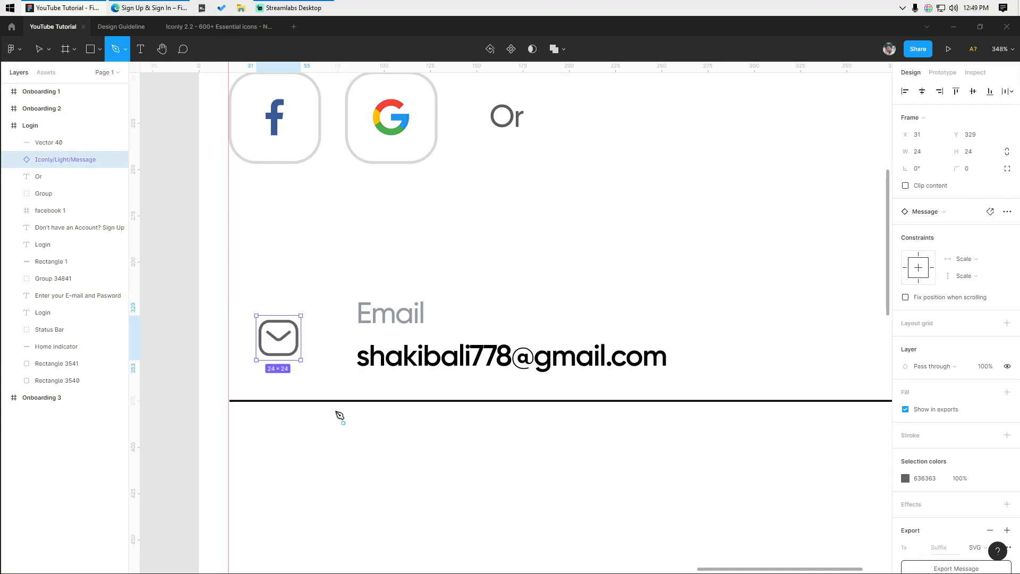
left_click(332, 299)
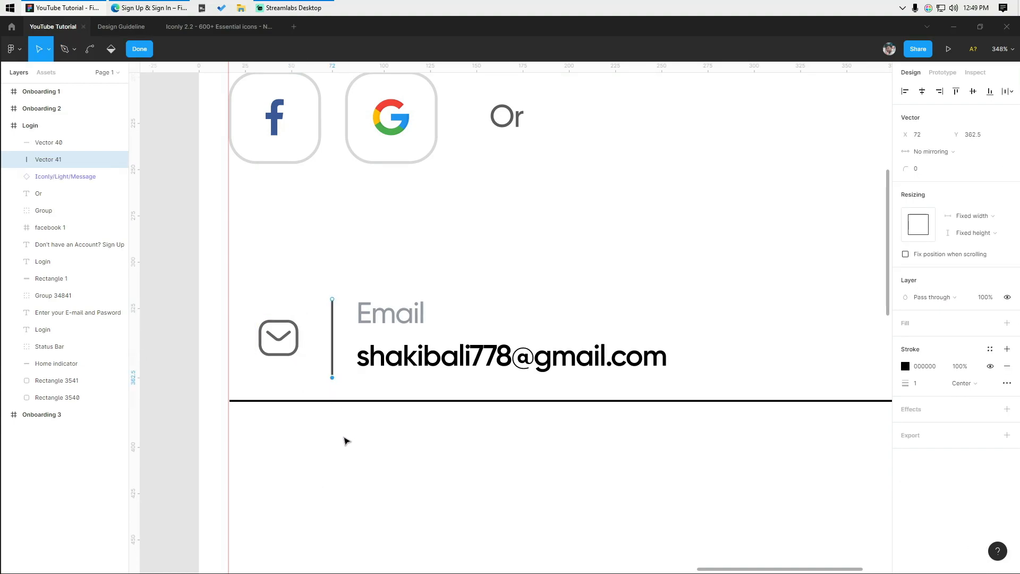
key("Escape")
key("Escape")
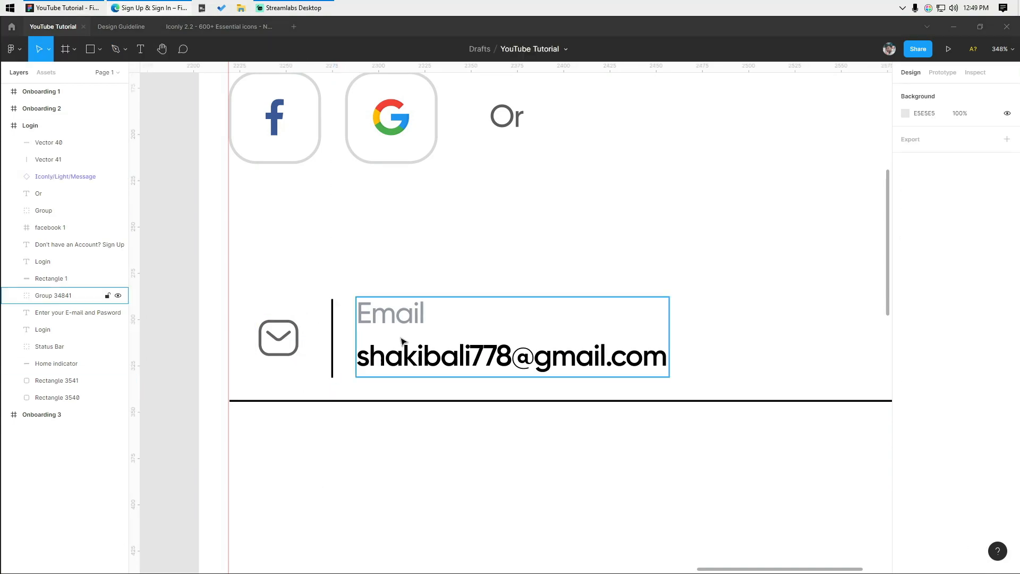
left_click(333, 343)
left_click(356, 401, "shift")
key("Return")
left_click(581, 507)
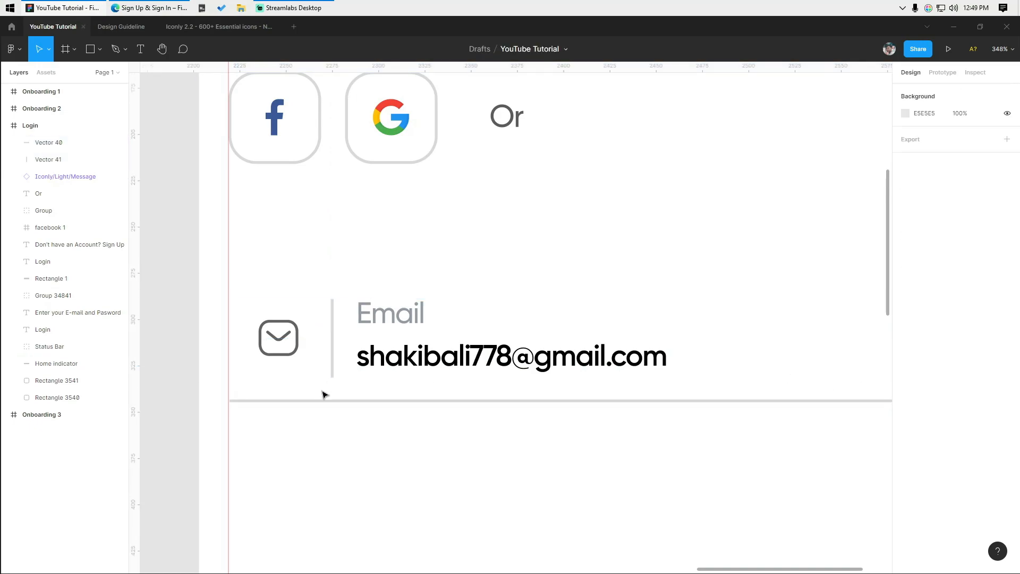
- Space the mail icon, divider and email text evenly at 15
left_click_drag(290, 303, 393, 343)
left_click(1010, 91)
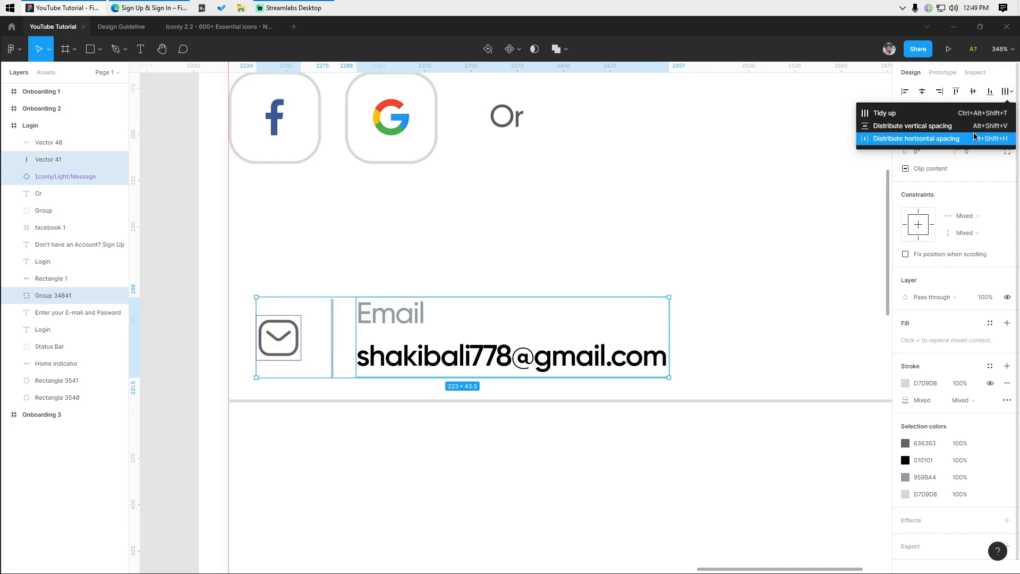
left_click(918, 137)
key("Return")
scroll(495, 303, "down", 5)
scroll(495, 299, "right", 2)
- Check the finished email field's alignment, toggling the rulers on and off
left_click(494, 299)
key("shift+r")
scroll(462, 294, "up", 4)
key("shift+r")
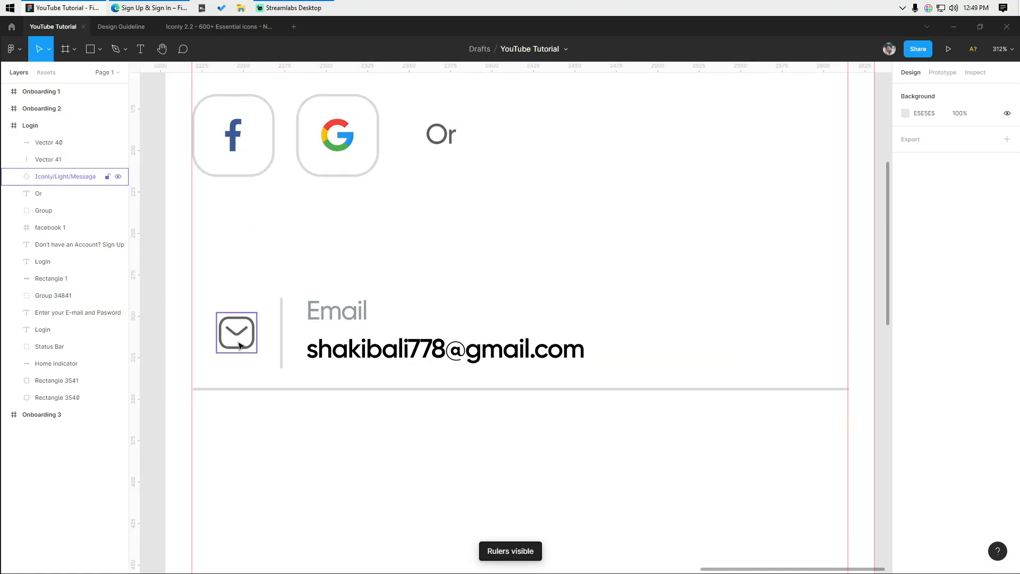
left_click(236, 335)
left_click(253, 452)
scroll(282, 424, "down", 3)
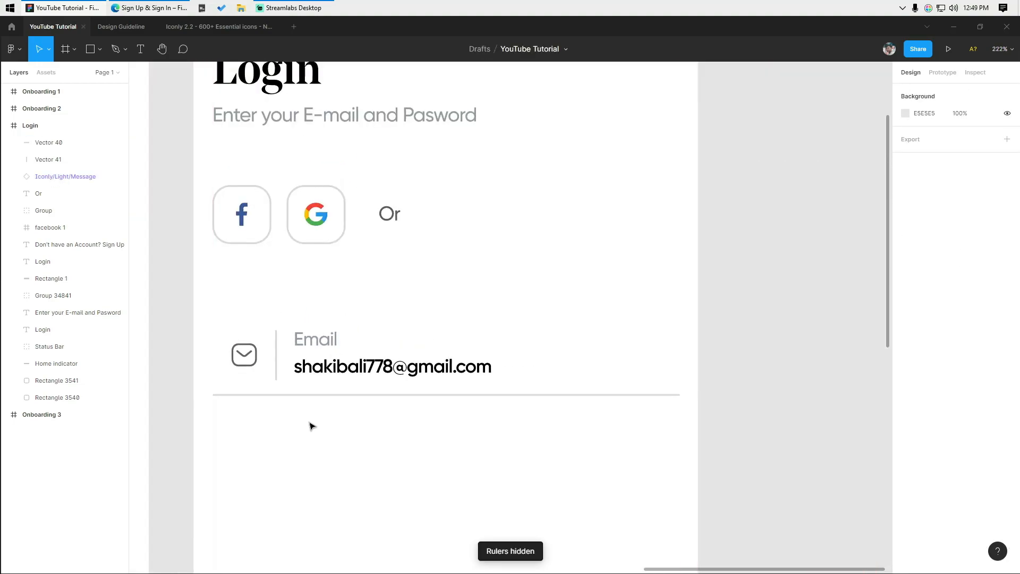
key("shift+r")
scroll(303, 407, "down", 3)
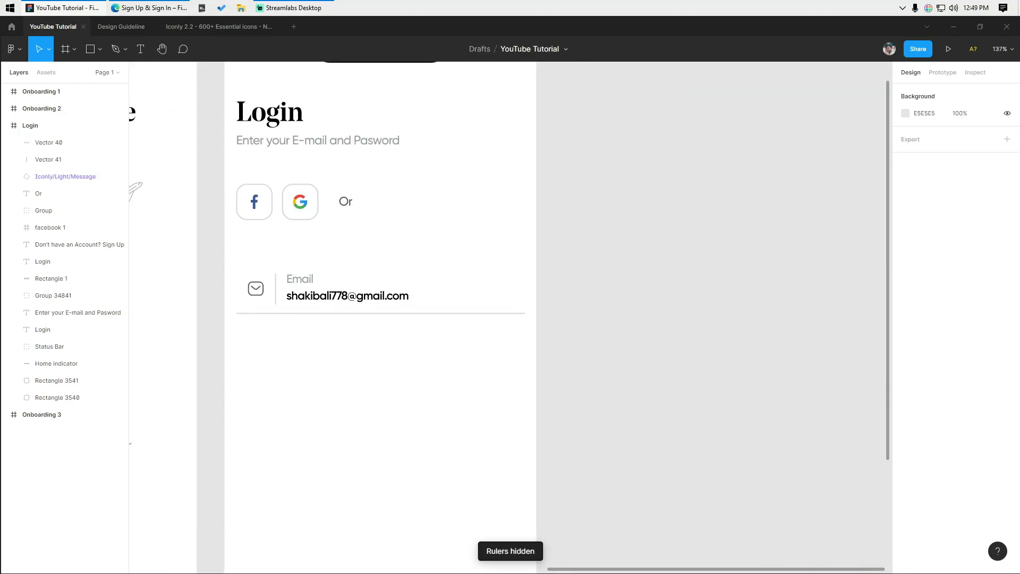
- Duplicate the email field below the original and relabel the copy 'Password'
left_click_drag(230, 269, 298, 316)
scroll(297, 316, "up", 3)
left_click_drag(322, 268, 322, 372)
scroll(321, 362, "up", 2)
double_click(321, 362)
double_click(319, 367)
type("Pa")
key("Escape")
key("Escape")
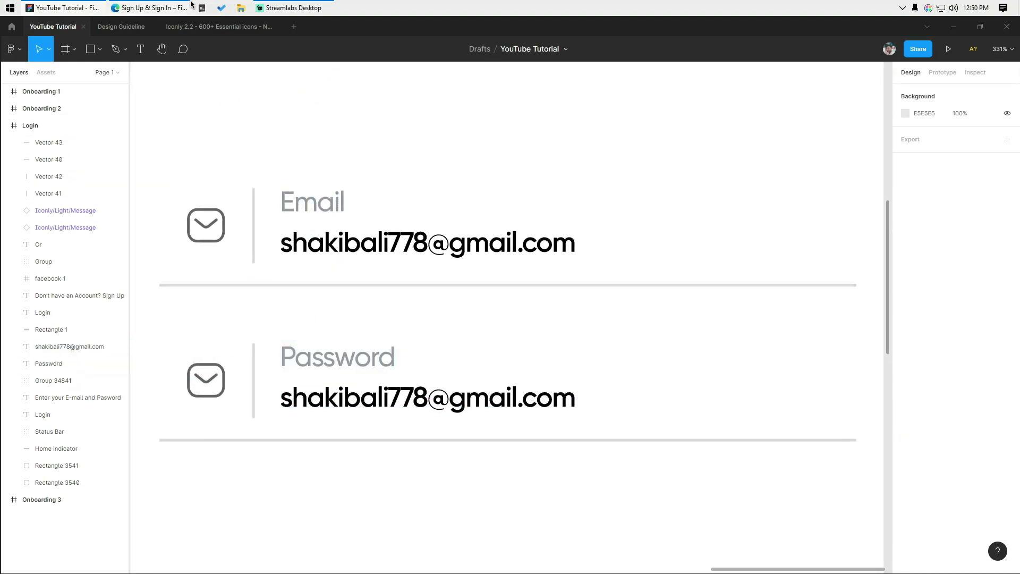
- Copy the Bag 4 icon from the Iconly file into the password row
key("ctrl+Tab")
key("ctrl+Tab")
left_click_drag(309, 331, 201, 322)
scroll(539, 284, "up", 1)
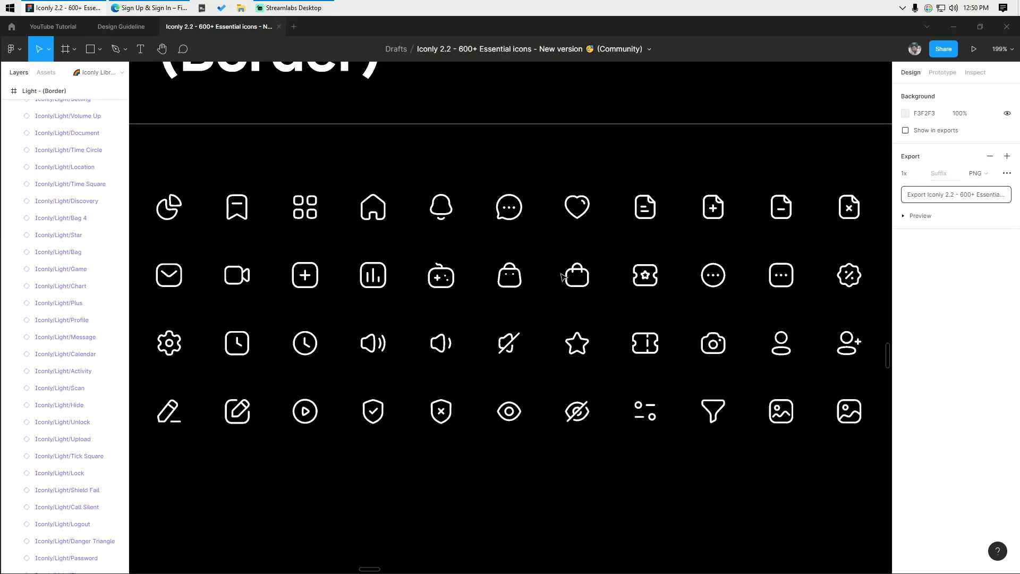
left_click(577, 277)
left_click(46, 27)
left_click_drag(281, 518, 446, 424)
key("ctrl+v")
left_click_drag(513, 320, 394, 437)
scroll(394, 438, "up", 2)
- Recolour the bag icon grey 666666, replace the mail icon, and centre it on the divider
left_click(361, 321)
left_click(922, 461)
left_click_drag(489, 451, 322, 488)
left_click(927, 479)
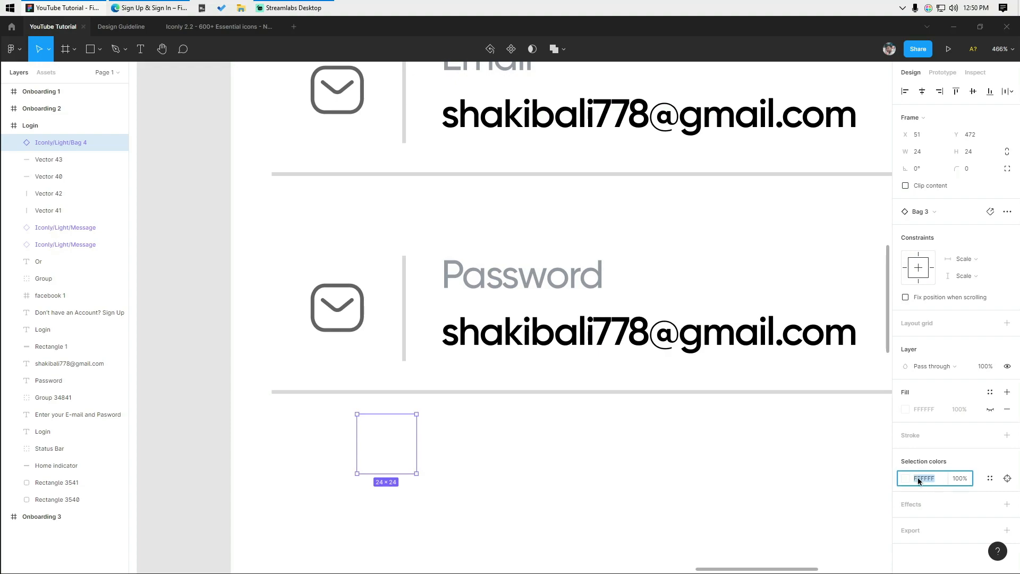
key("ctrl+v")
left_click(468, 436)
scroll(392, 401, "up", 1)
left_click_drag(394, 433, 362, 288)
left_click(345, 292)
key("Delete")
left_click(406, 293, "shift")
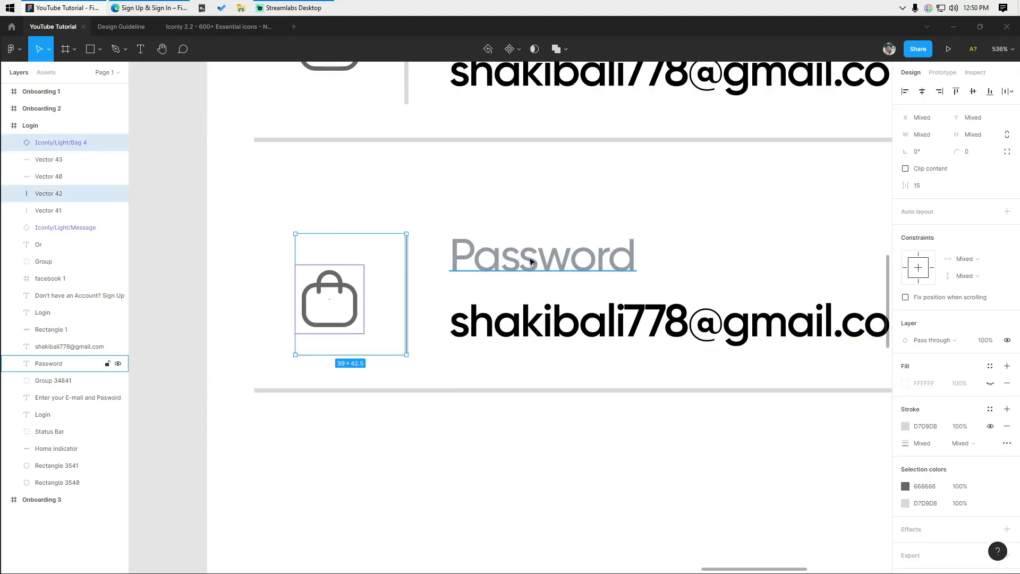
left_click(975, 91)
left_click(492, 486)
- Place a rectangle near the password row, then delete it
scroll(550, 417, "down", 3)
left_click_drag(550, 416, 320, 412)
left_click(328, 369)
scroll(328, 372, "up", 1)
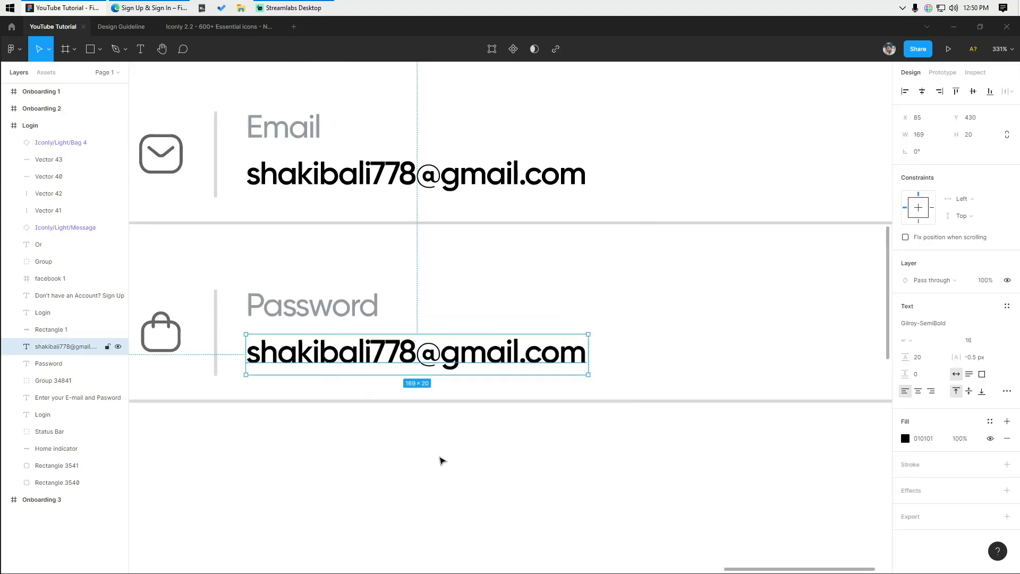
left_click(483, 472)
scroll(454, 222, "up", 1)
left_click(99, 49)
left_click(83, 76)
left_click(380, 429)
key("Delete")
- Draw a 10×10 circle for the password dots
left_click(99, 48)
left_click(91, 112)
left_click(384, 401)
type("10")
key("Tab")
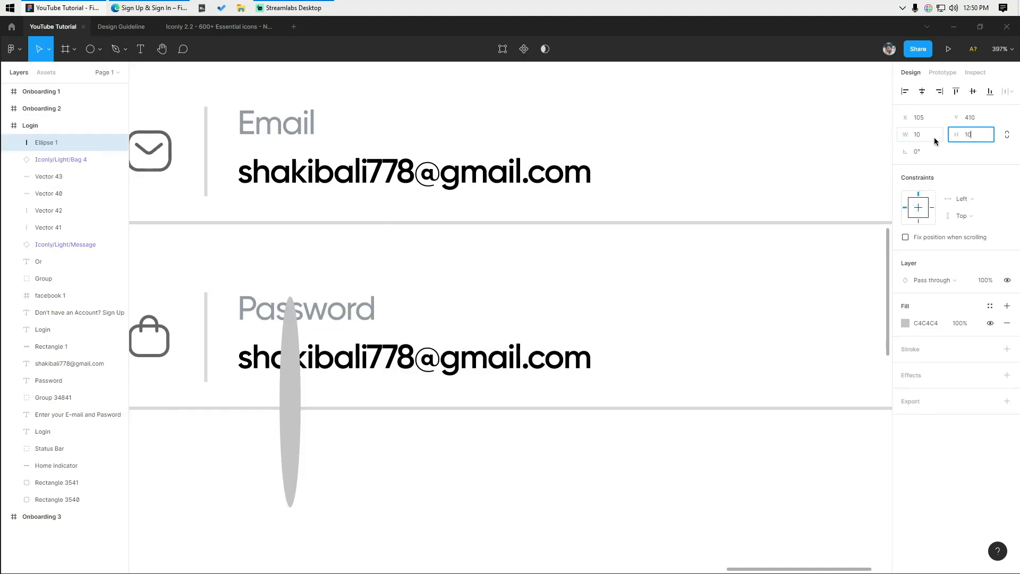
type("10")
key("Return")
- Move the circle onto the password row and fill it dark 444251
scroll(304, 260, "up", 3)
left_click_drag(274, 326, 344, 363)
left_click(455, 414)
scroll(455, 414, "up", 1)
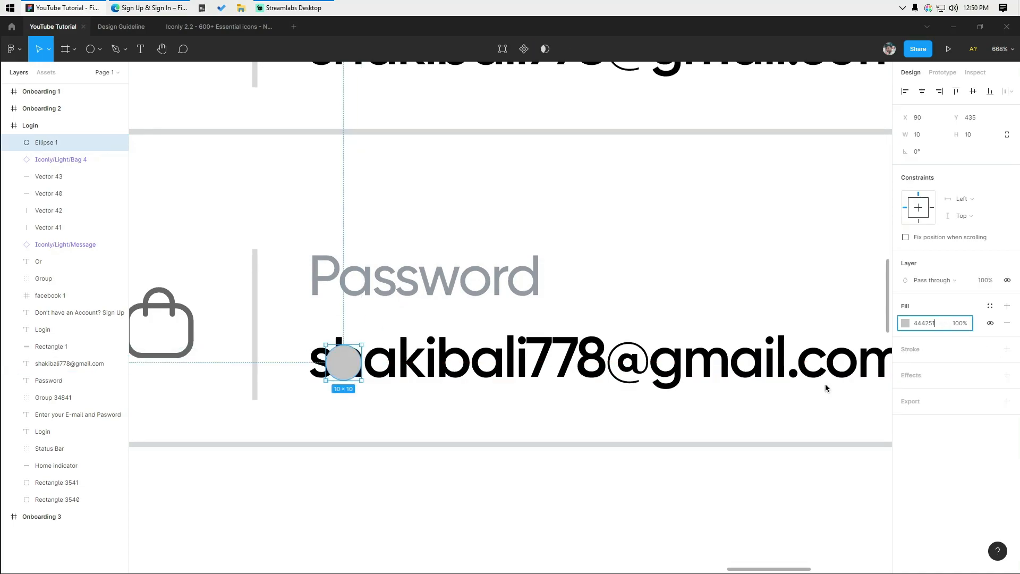
left_click(435, 414)
scroll(435, 414, "up", 1)
- Lower the email text's opacity to 70
left_click(460, 345)
left_click_drag(460, 341, 428, 392)
scroll(428, 392, "down", 3)
left_click(445, 154)
left_click(959, 452)
type("70")
left_click(590, 534)
- Delete the placeholder address text from the password row
scroll(437, 414, "up", 2)
left_click(325, 410)
scroll(309, 401, "up", 2)
left_click_drag(309, 401, 292, 400)
key("ctrl+z")
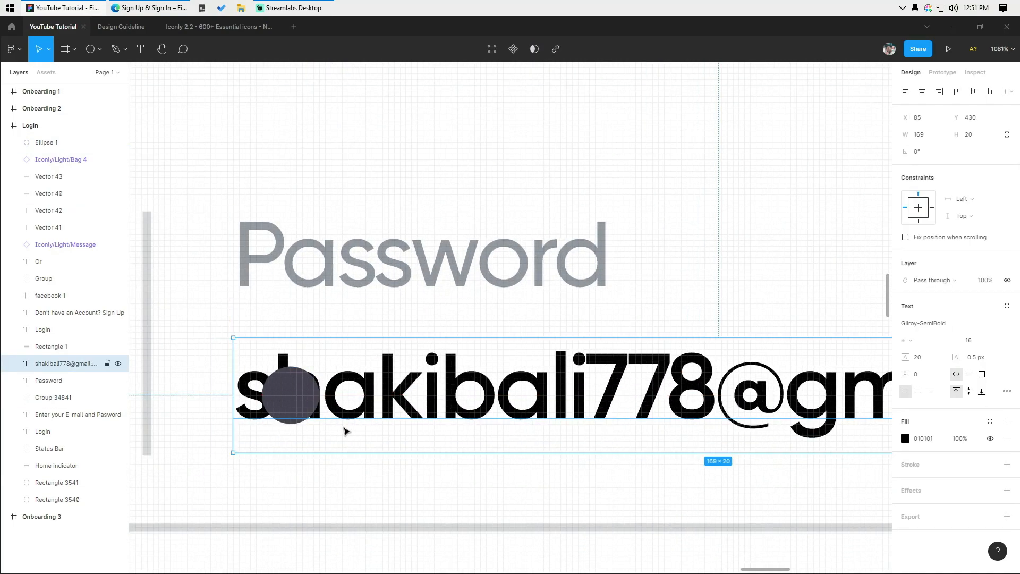
key("Delete")
- Left-align the dot with the Password label and repeat it into eight dots 15 apart
left_click(290, 395)
left_click(361, 274, "shift")
left_click(904, 91)
scroll(431, 438, "down", 3)
left_click(428, 457)
left_click_drag(372, 515, 270, 508)
left_click_drag(244, 413, 295, 415)
key("ctrl+d")
key("ctrl+d")
key("ctrl+d")
key("ctrl+d")
key("ctrl+d")
key("ctrl+d")
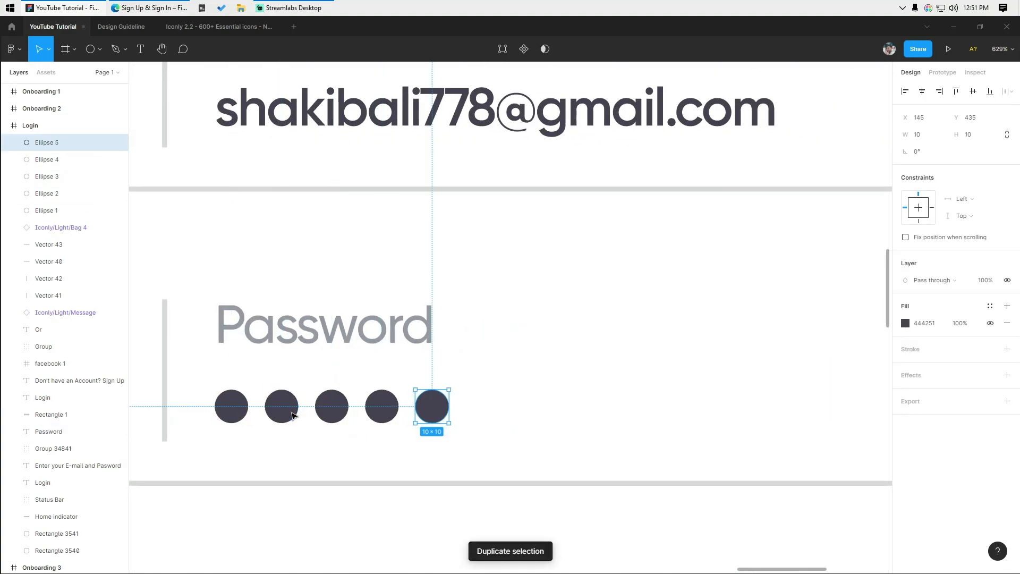
left_click(521, 518)
left_click_drag(521, 526, 342, 439)
scroll(384, 464, "down", 8)
scroll(353, 430, "up", 1)
- Copy the Iconly Hide icon into the Login screen
left_click(141, 31)
left_click(194, 28)
left_click(389, 518)
scroll(606, 426, "up", 3)
left_click(554, 406)
left_click(65, 29)
scroll(402, 449, "up", 3)
key("ctrl+v")
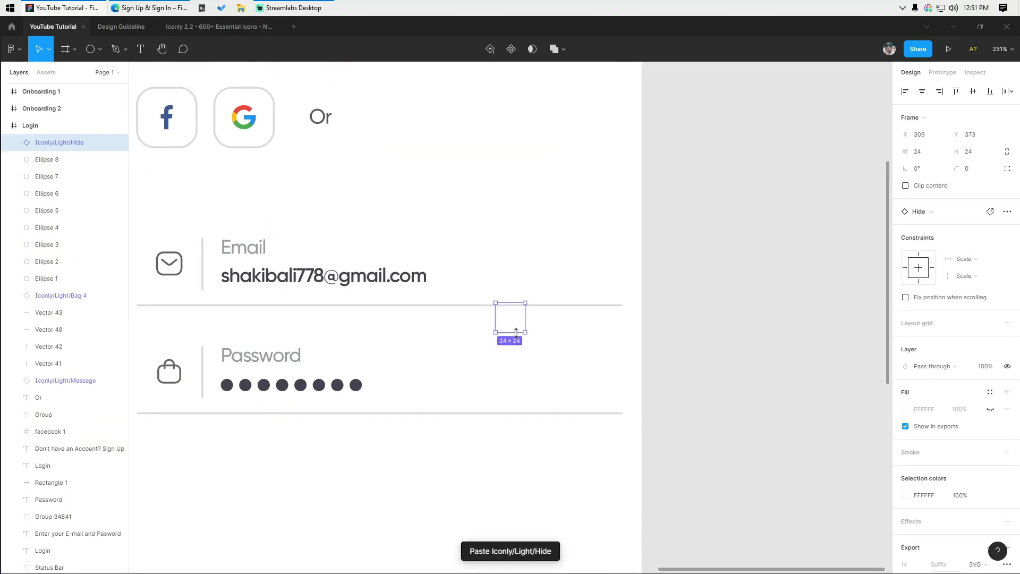
- Give the Hide icon the bag icon's grey colour
left_click(179, 379)
left_click(931, 480)
key("ctrl+c")
left_click_drag(531, 338, 444, 379)
left_click(932, 495)
key("ctrl+v")
left_click(463, 408)
scroll(463, 408, "up", 1)
- Place the Hide icon beside the dots, centred on the divider, with height 22
left_click_drag(500, 340, 420, 383)
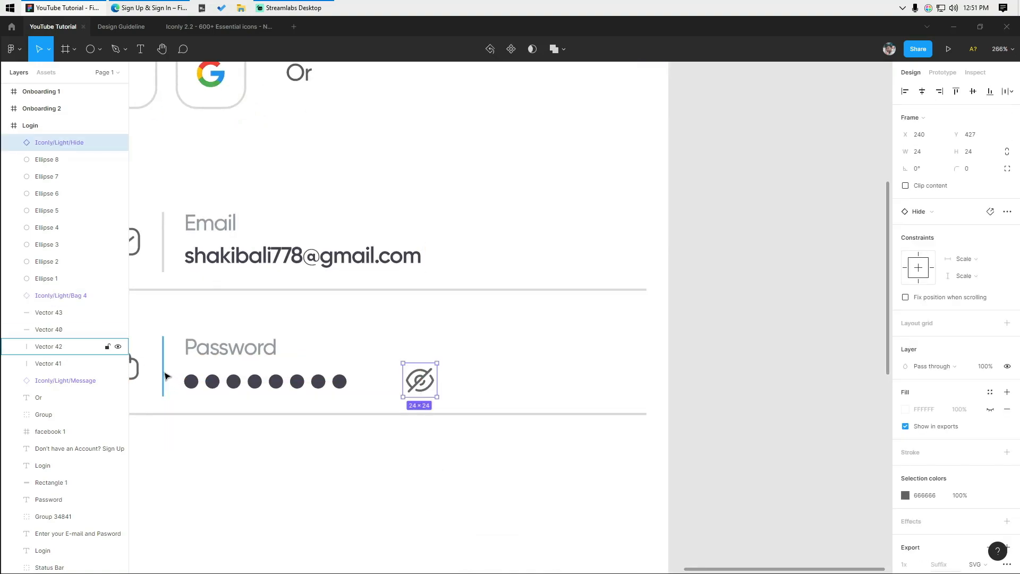
left_click(164, 375)
left_click(411, 382, "shift")
left_click(972, 91)
left_click(510, 340)
scroll(423, 361, "up", 6)
left_click(419, 370)
scroll(411, 347, "up", 3)
left_click_drag(411, 319, 671, 340)
scroll(410, 332, "down", 5)
- Lighten the Hide icon to pale grey and hide the rulers with Shift+R
key("shift+r")
left_click(905, 478)
left_click_drag(776, 372, 733, 340)
left_click(755, 248)
scroll(755, 249, "down", 3)
key("shift+r")
left_click_drag(787, 278, 708, 269)
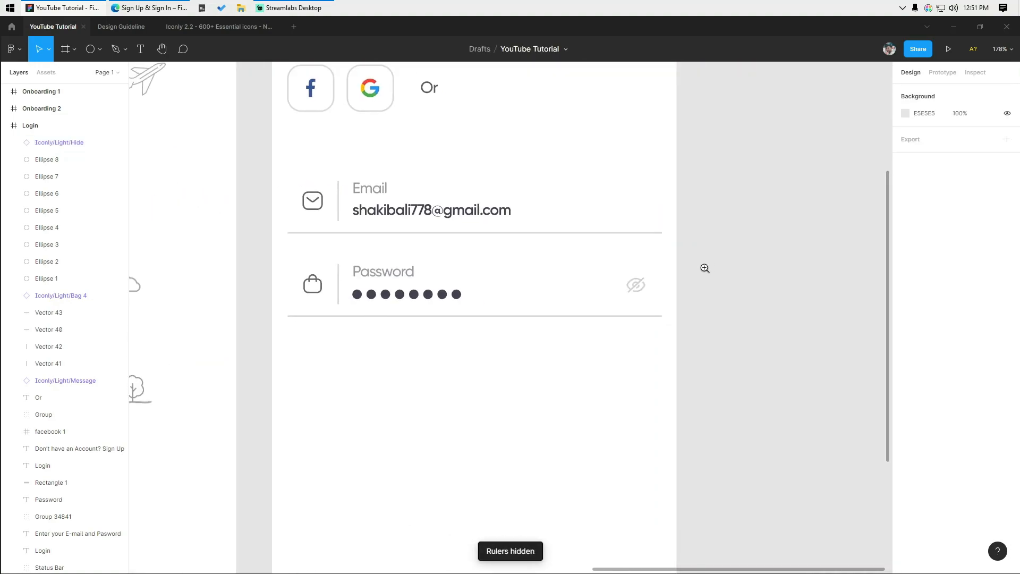
scroll(708, 269, "down", 1)
scroll(320, 363, "up", 1)
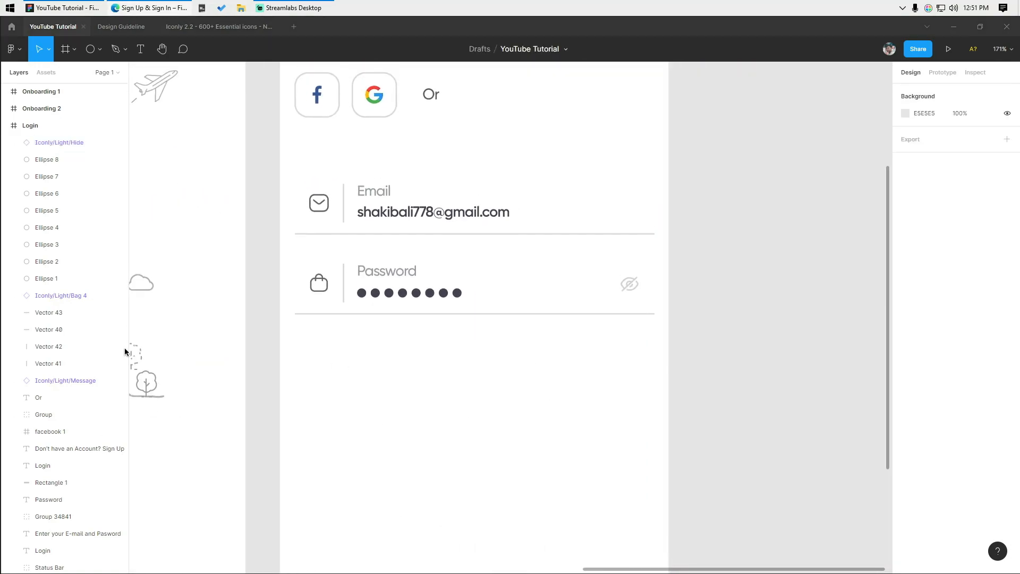
scroll(468, 371, "up", 3)
- Switch to the rectangle tool and turn the rulers back on
left_click(99, 49)
left_click(91, 71)
key("shift+r")
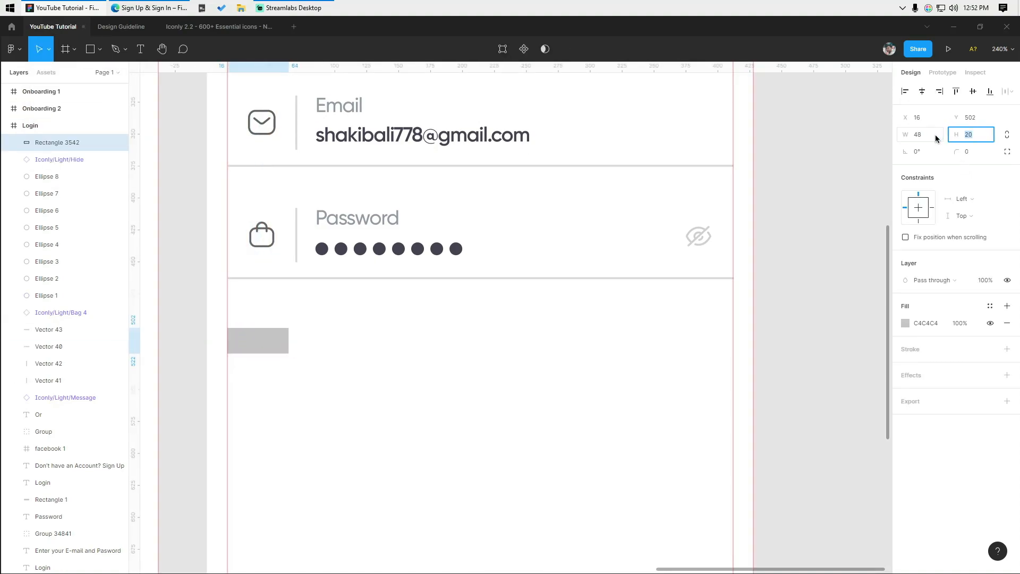
scroll(449, 352, "up", 5)
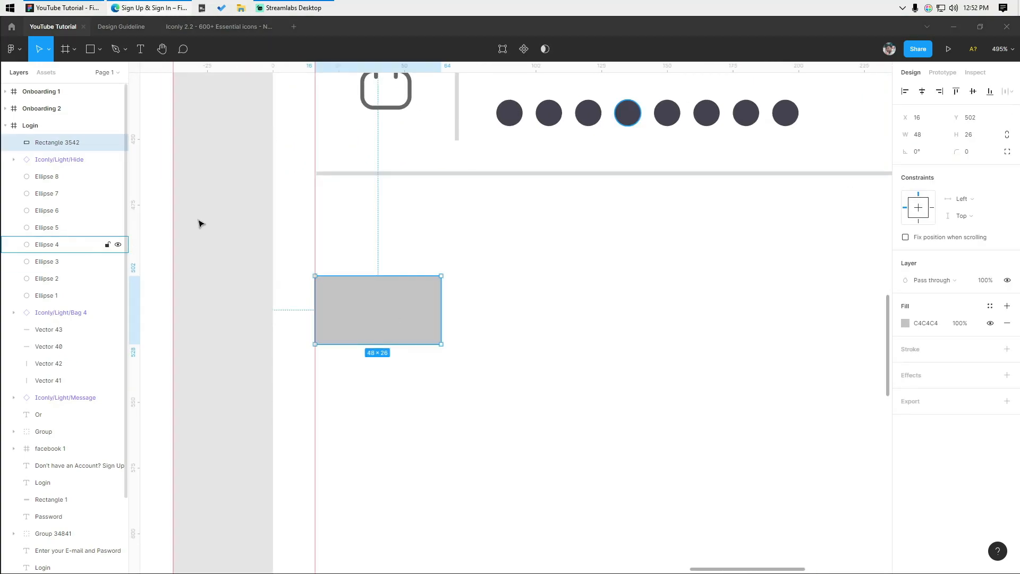
left_click(512, 314)
scroll(512, 314, "up", 5)
- Place a new circle and size it to 18×18 for the toggle knob
left_click(100, 49)
left_click(96, 106)
left_click(115, 48)
left_click(100, 49)
left_click(89, 114)
left_click(467, 340)
left_click(925, 135)
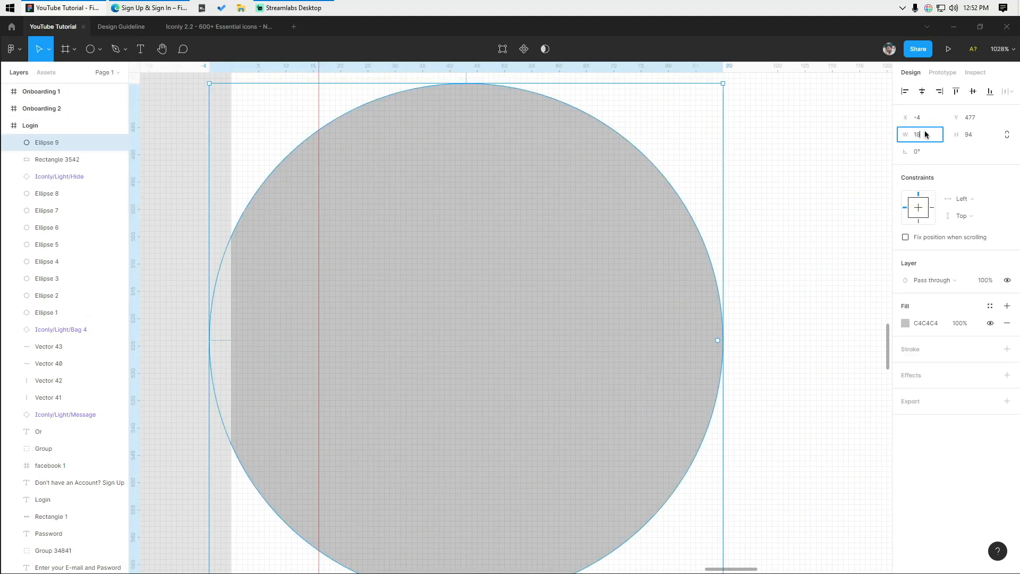
key("Tab")
type("18")
key("Return")
key("Escape")
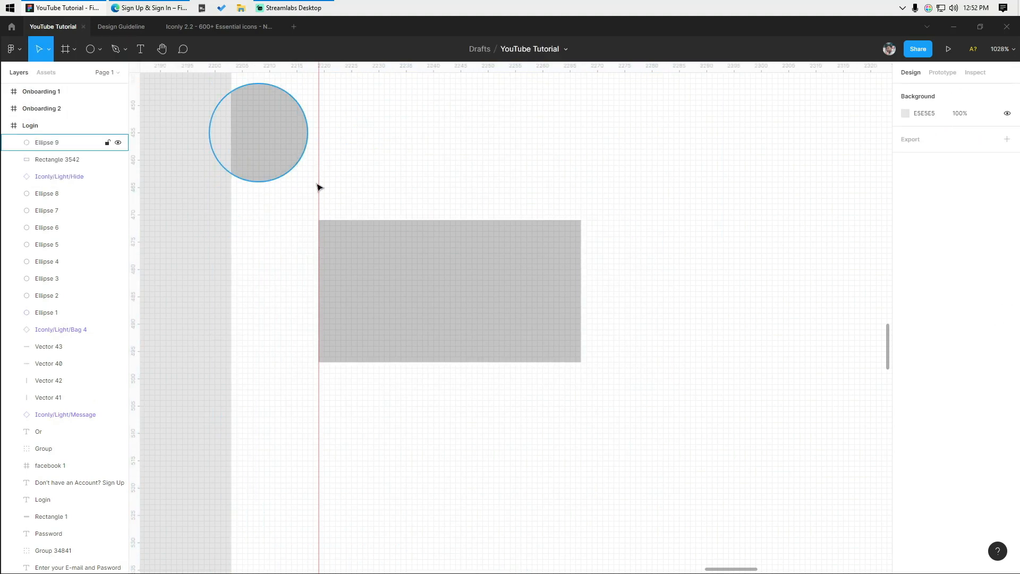
- Move the circle onto the rectangle, fill the circle white and the rectangle black
left_click_drag(299, 159, 524, 312)
left_click(905, 322)
type("f")
key("Return")
left_click(565, 284)
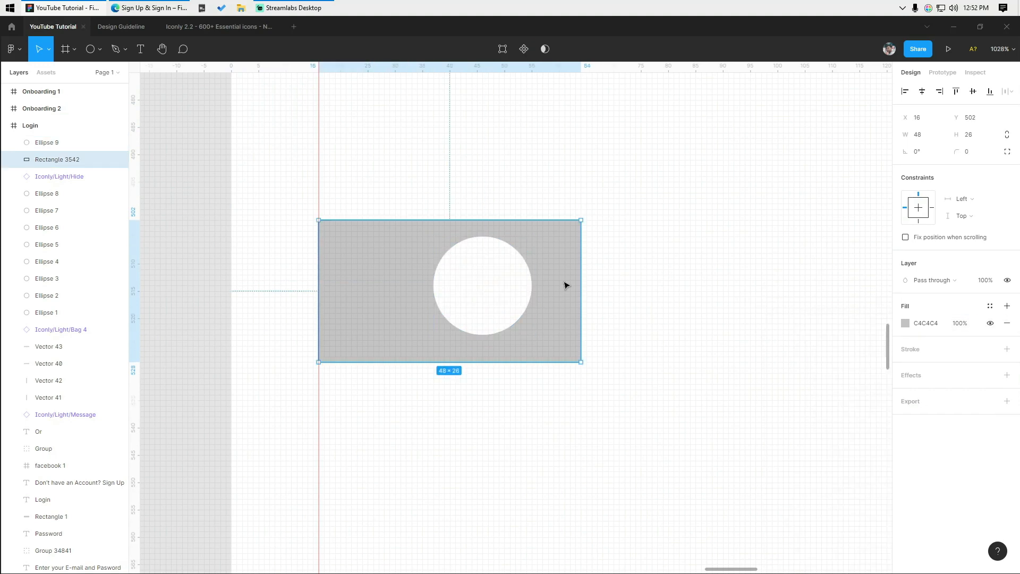
left_click(906, 324)
type("0")
key("Return")
- Centre the knob vertically, nudge it right, and round the 48×26 rectangle into a pill
left_click_drag(633, 408, 414, 169)
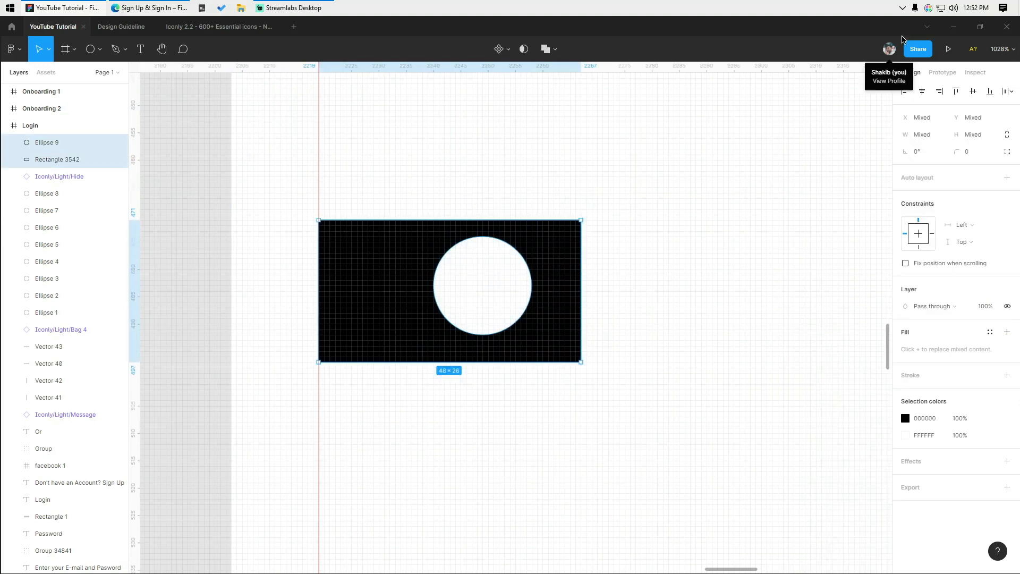
left_click(968, 94)
left_click(508, 299)
key("Right")
key("Right")
key("Right")
key("Right")
key("Right")
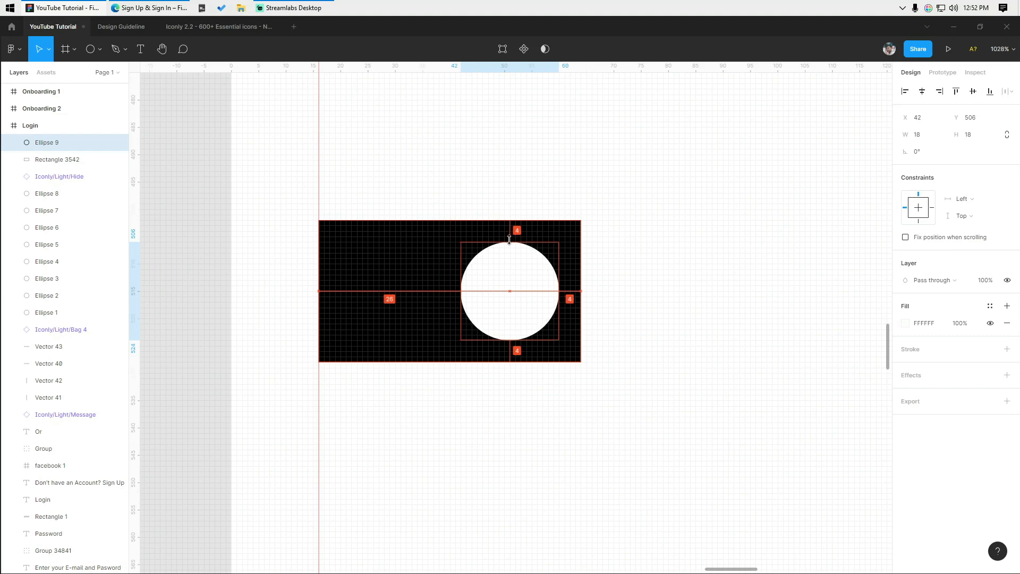
left_click(577, 239)
left_click_drag(951, 156, 237, 360)
- Hide the rulers and add a 'Remember Me' text label beside the toggle
left_click(684, 252)
scroll(685, 253, "down", 6)
left_click_drag(597, 324, 382, 416)
key("shift+r")
left_click_drag(444, 351, 376, 313)
scroll(303, 380, "down", 3)
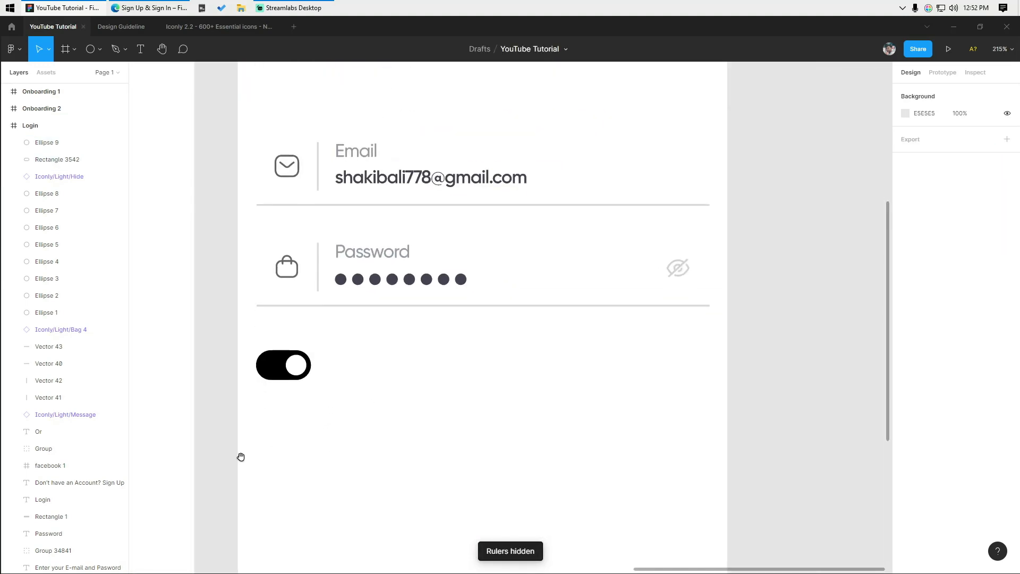
key("t")
left_click(358, 364)
type("Remem")
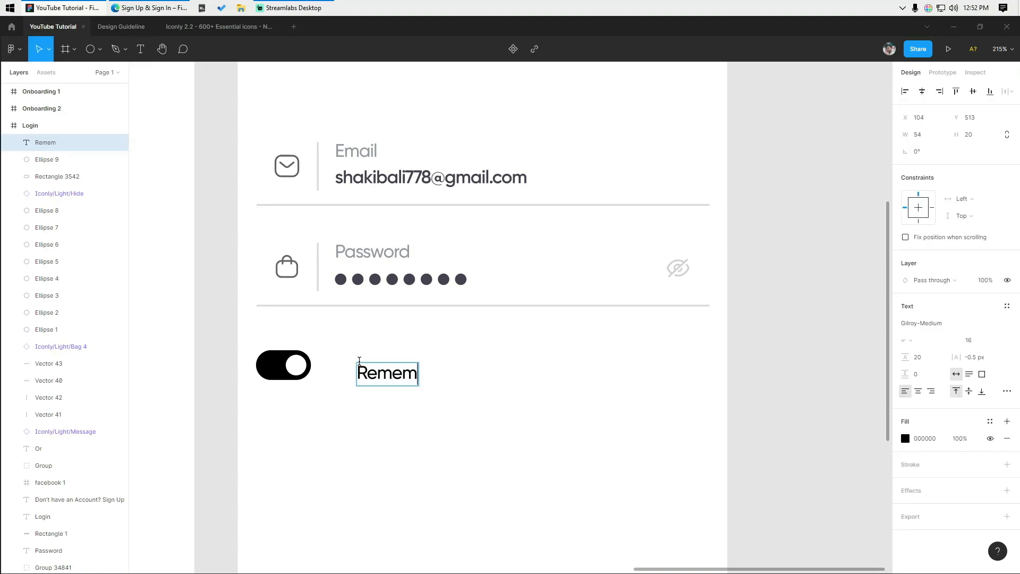
key("Escape")
key("Escape")
- Position the Remember Me label right next to the toggle
left_click_drag(412, 383, 382, 383)
left_click(345, 441)
left_click_drag(287, 345, 446, 382)
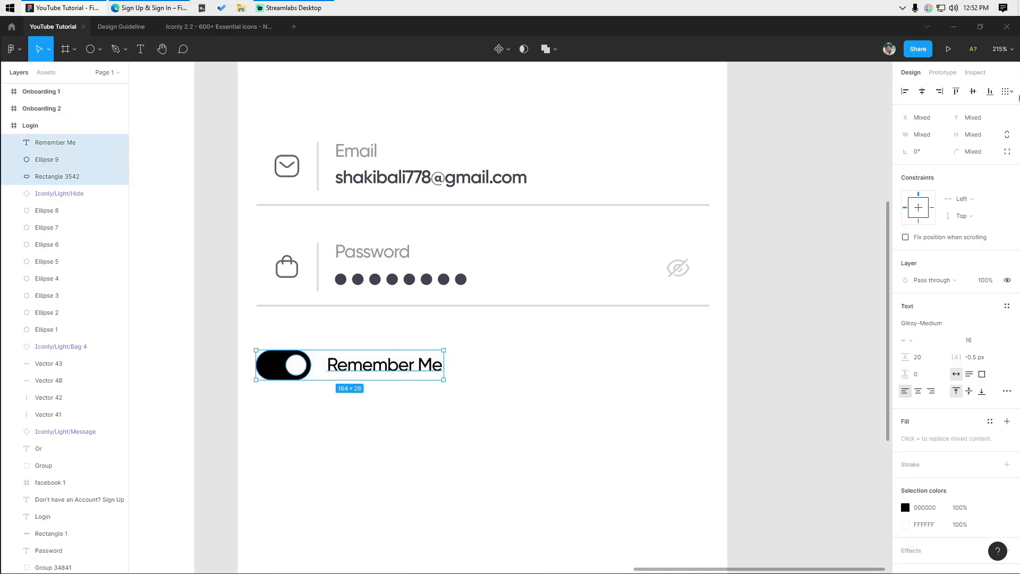
key("Escape")
scroll(354, 384, "up", 5)
- Duplicate Remember Me to the right side and retype it as 'Forget Password?'
left_click_drag(376, 372, 370, 373)
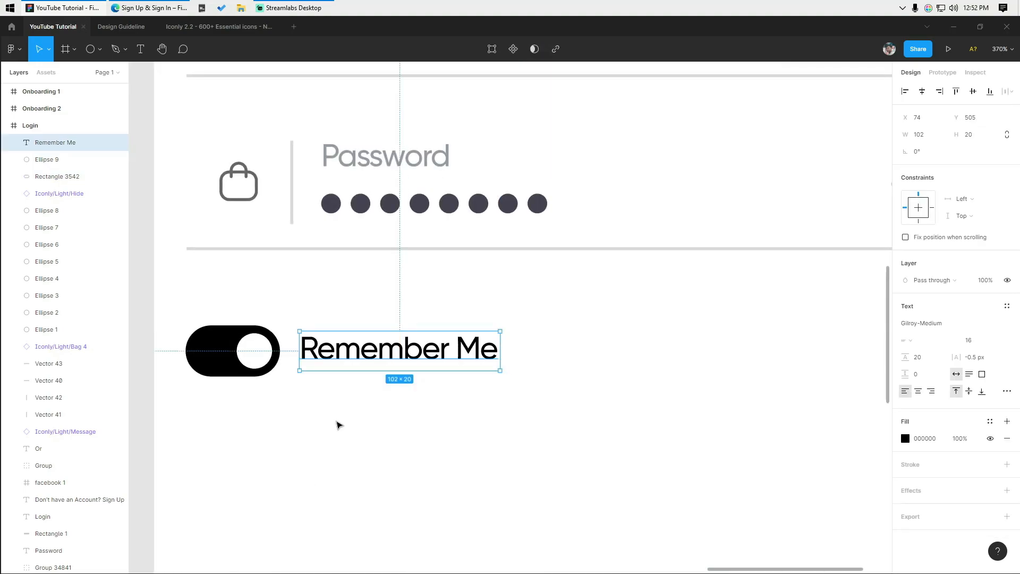
scroll(409, 420, "down", 2)
left_click_drag(249, 349, 614, 348)
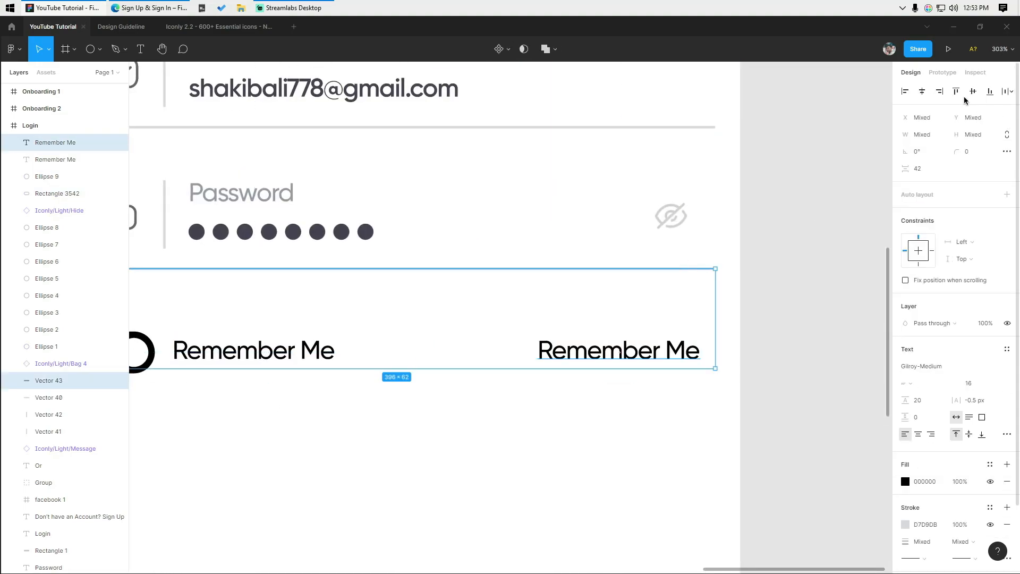
key("Escape")
scroll(572, 390, "right", 3)
scroll(572, 391, "up", 3)
double_click(569, 356)
type("Forge")
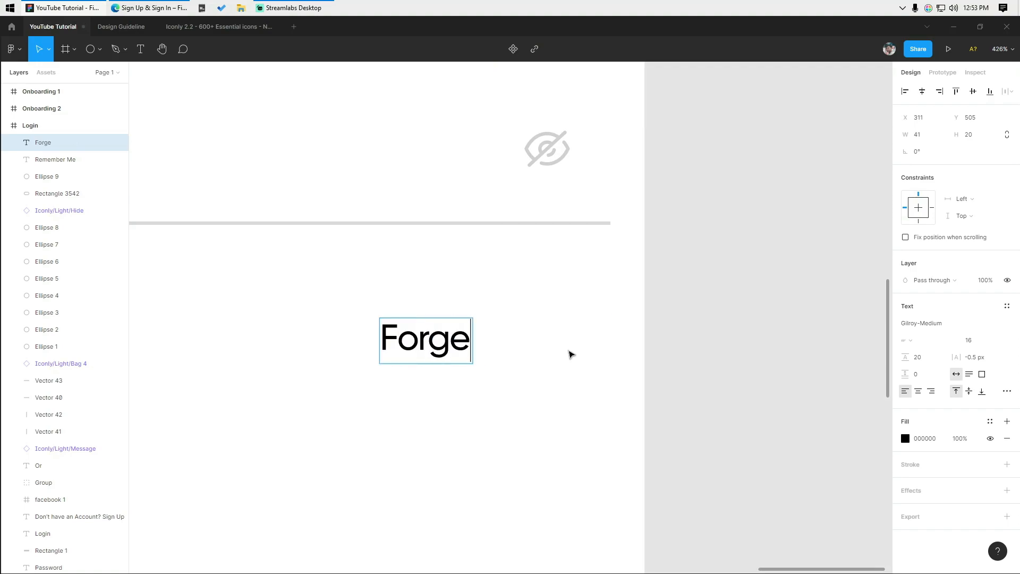
- Shift Forget Password? slightly left and colour it grey
left_click_drag(611, 345, 563, 344)
left_click(905, 438)
left_click_drag(775, 373, 707, 350)
left_click(701, 347)
scroll(657, 319, "down", 6)
- Select the login form layers and move them slightly down
left_click_drag(658, 318, 610, 316)
key("alt+Tab")
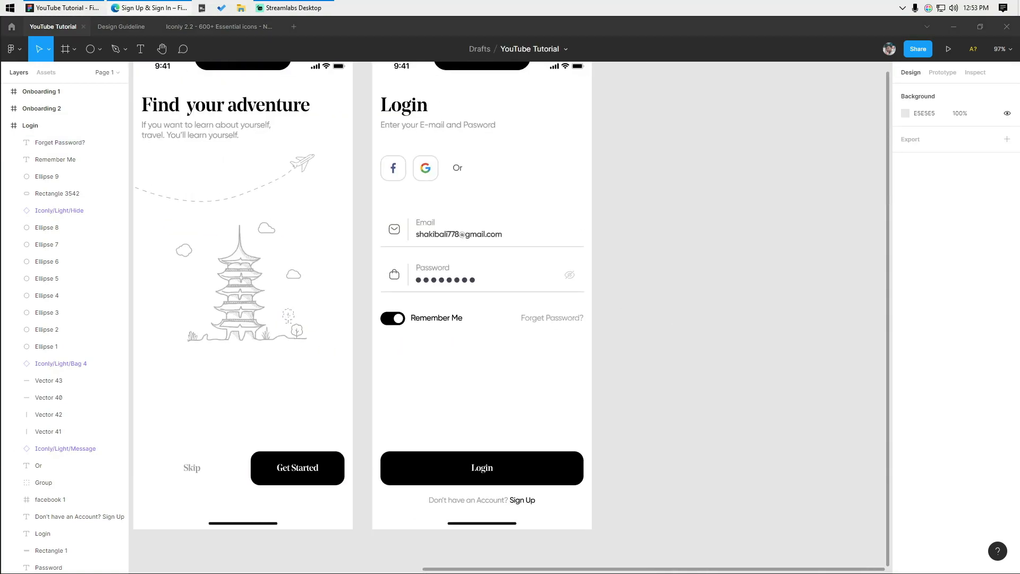
left_click_drag(729, 316, 665, 350)
scroll(626, 295, "down", 2)
left_click_drag(637, 223, 386, 385)
left_click_drag(704, 398, 368, 241)
left_click(647, 241)
left_click_drag(646, 241, 611, 233)
scroll(594, 239, "up", 1)
left_click_drag(562, 246, 283, 391)
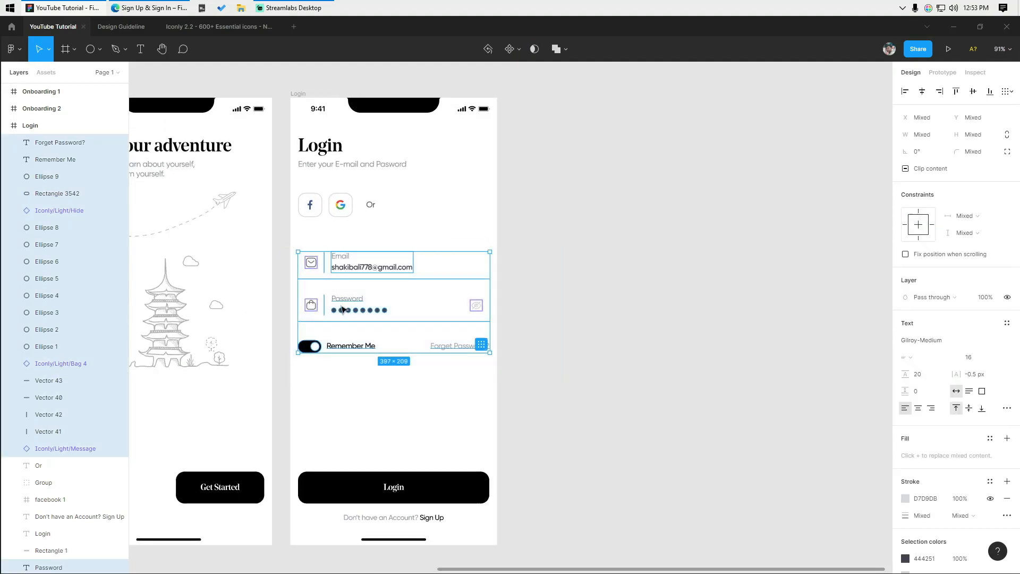
left_click_drag(338, 264, 339, 272)
left_click(624, 190)
- Duplicate the Login screen and place the copy beside the original
scroll(625, 190, "down", 1)
left_click_drag(632, 216, 444, 216)
left_click(148, 106)
left_click_drag(310, 192, 608, 263)
left_click(655, 191)
scroll(611, 200, "up", 1)
- Change the copy's heading to 'Sign Up' and rename the frame Sign Up
scroll(443, 209, "up", 1)
double_click(443, 208)
scroll(449, 220, "up", 2)
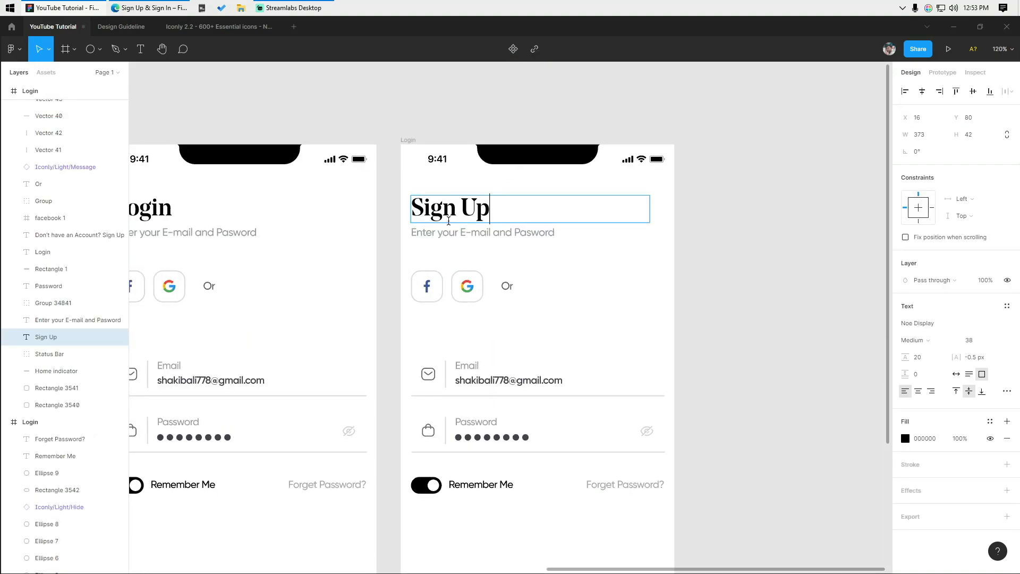
key("Escape")
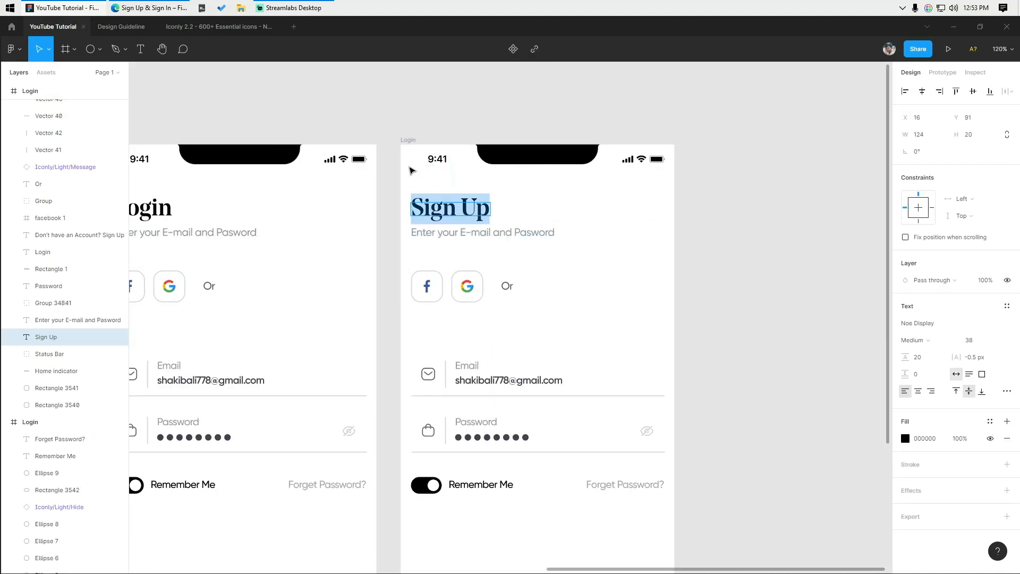
left_click(405, 139)
left_click(420, 128)
- Edit the subtitle to 'Please Sign Up to continue' and select the Forget Password? link
left_click(482, 234)
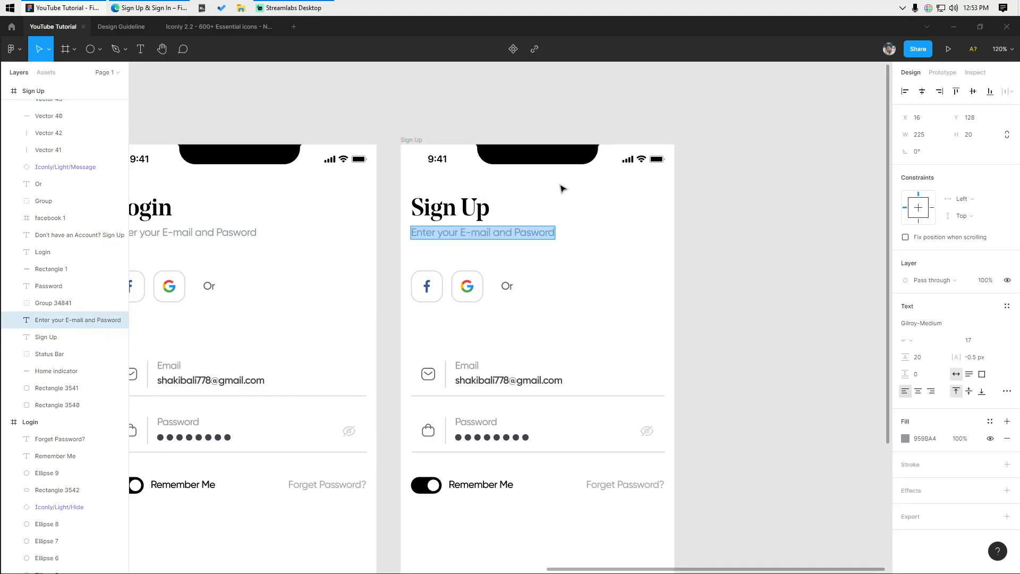
key("Escape")
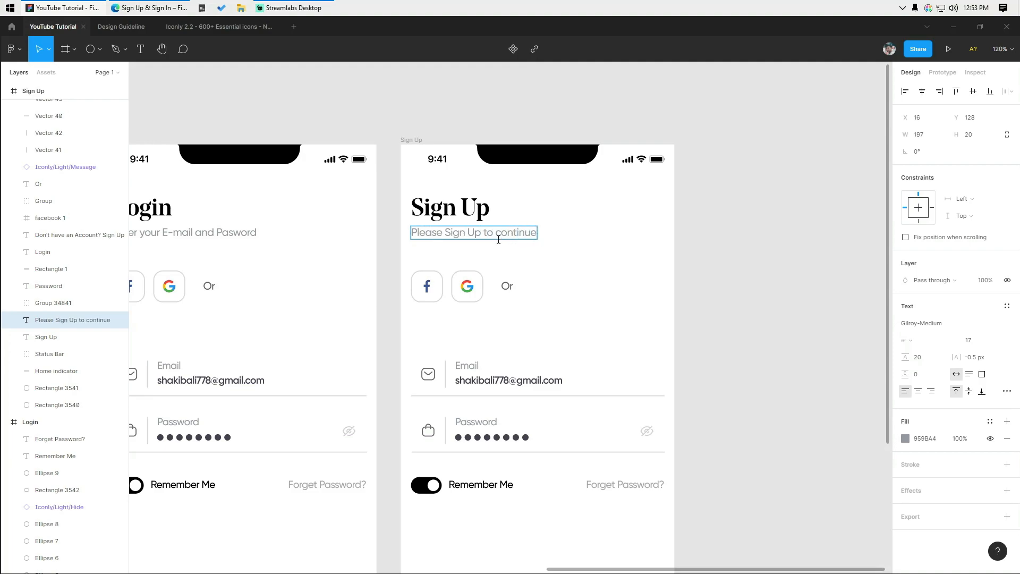
left_click(876, 261)
scroll(775, 272, "down", 2)
left_click_drag(765, 272, 647, 276)
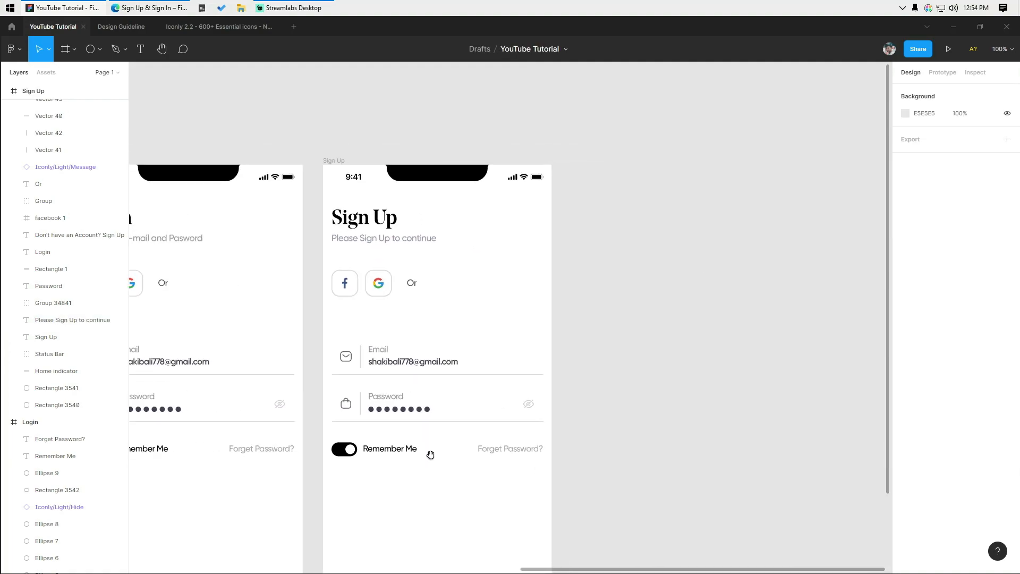
left_click_drag(590, 399, 577, 360)
scroll(537, 365, "up", 2)
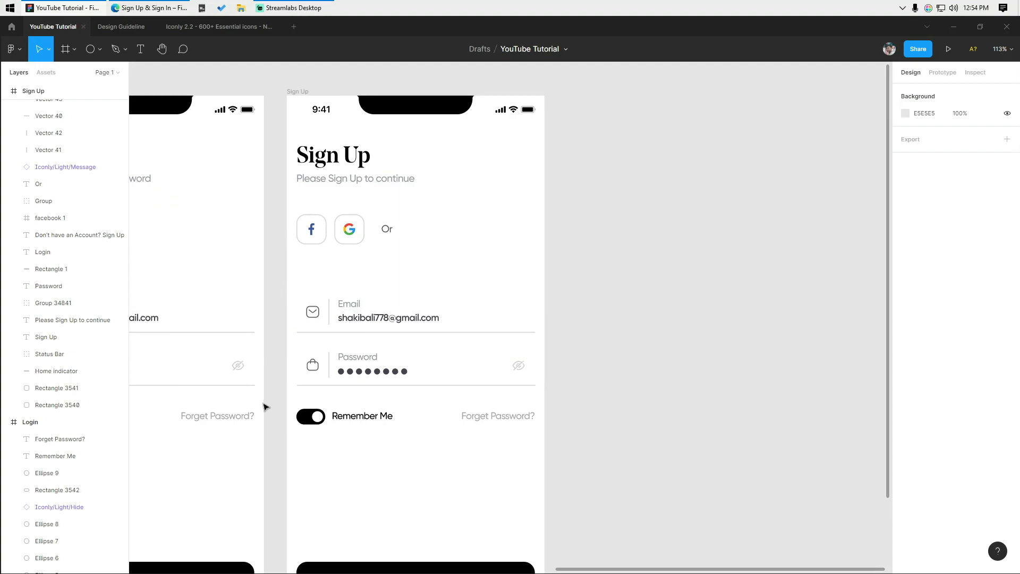
left_click(502, 418)
- Delete Forget Password? from Sign Up and shift the form fields down
key("Delete")
scroll(524, 391, "up", 2)
left_click_drag(557, 261, 283, 474)
scroll(324, 426, "down", 3)
left_click_drag(352, 332, 353, 365)
left_click(361, 326)
scroll(361, 327, "up", 2)
- Group the Password row's parts and the Email row's parts
left_click_drag(270, 332, 423, 382)
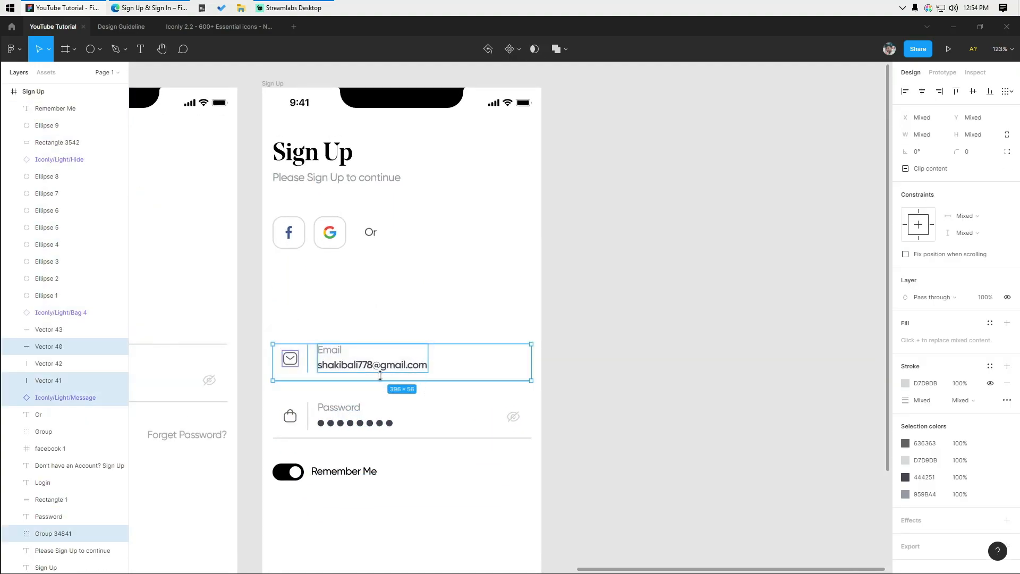
scroll(340, 364, "up", 2)
left_click_drag(260, 405, 583, 452)
key("ctrl+g")
left_click_drag(481, 302, 280, 401)
key("ctrl+g")
- Duplicate the Email row above itself and replace its text with a sample full name
left_click(305, 394)
left_click_drag(344, 357, 347, 301)
scroll(332, 303, "up", 1)
key("ctrl+shift+g")
left_click(338, 280)
scroll(336, 280, "up", 1)
left_click(326, 290)
double_click(328, 291)
double_click(312, 289)
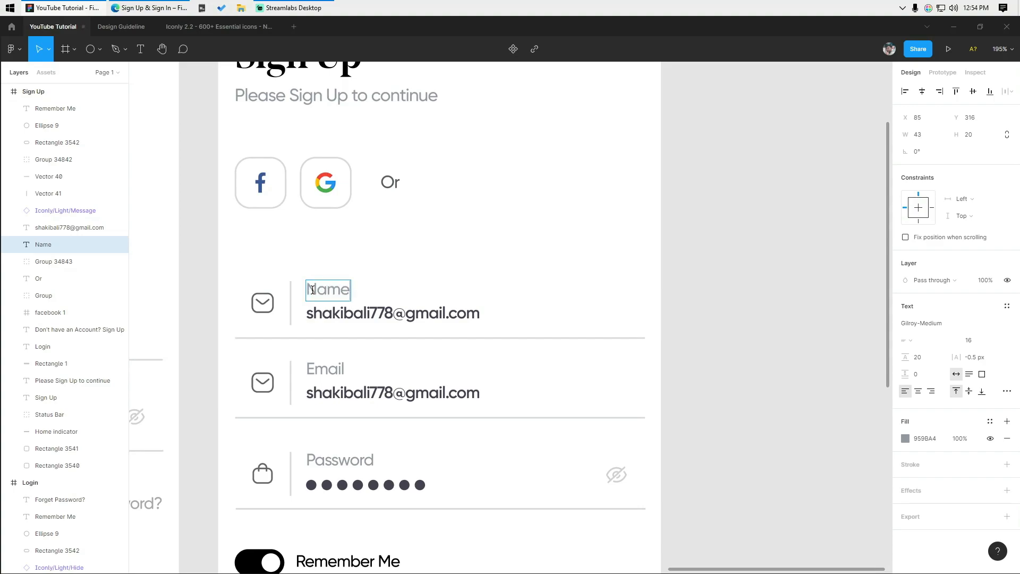
double_click(396, 313)
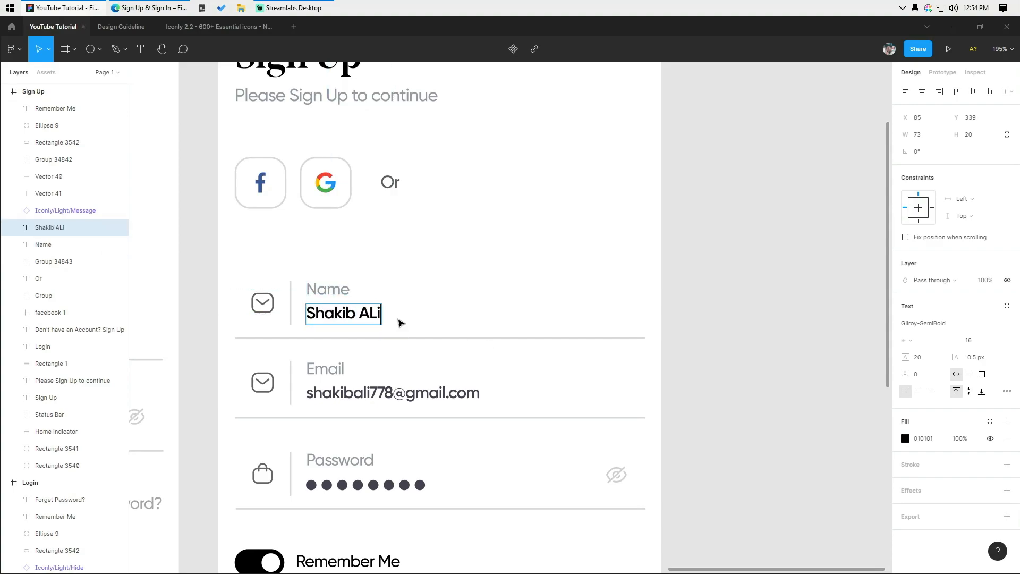
- Copy the Profile icon from the icon library file and paste it into the design
left_click(195, 27)
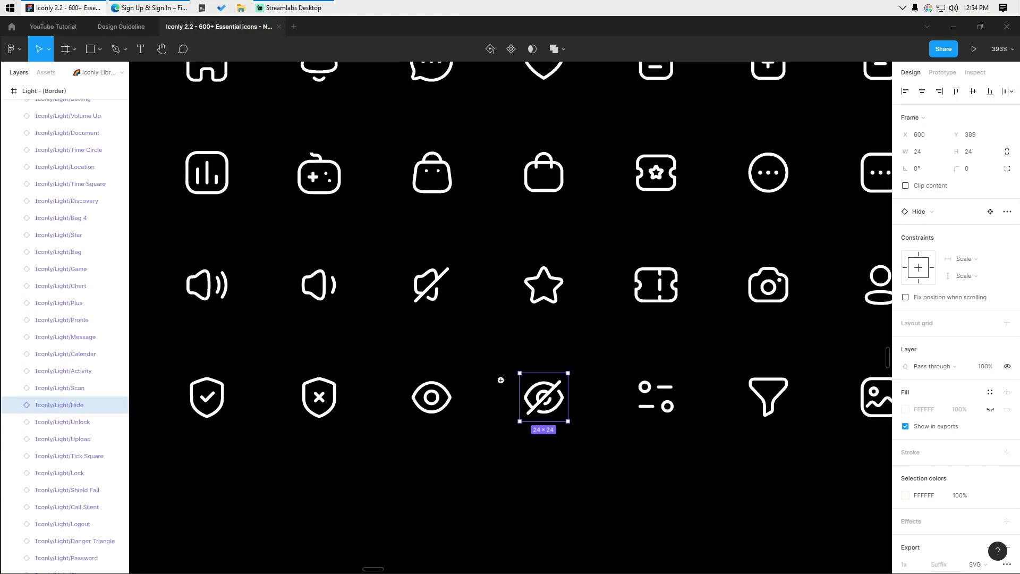
scroll(508, 376, "down", 4)
left_click(540, 485)
scroll(526, 409, "up", 2)
left_click(484, 343)
left_click(51, 27)
scroll(270, 297, "up", 3)
left_click(298, 334)
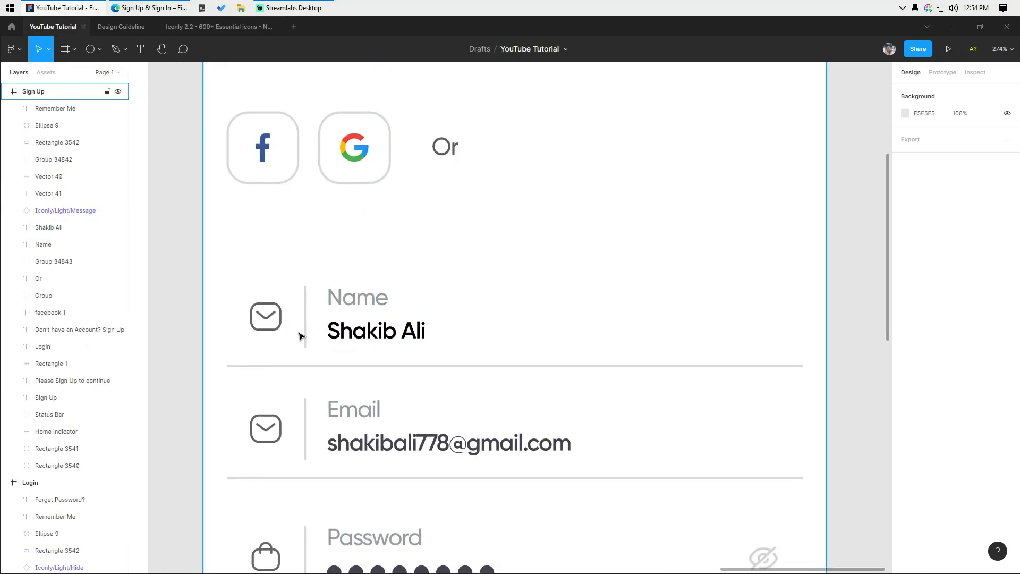
key("ctrl+v")
- Give the Profile icon the Message icon's grey 636363 colour
left_click(258, 317)
left_click(919, 465)
key("ctrl+c")
left_click_drag(530, 268, 221, 318)
left_click(924, 495)
key("ctrl+v")
left_click(632, 340)
- Replace the Name row's Message icon with the Profile icon
scroll(518, 328, "up", 2)
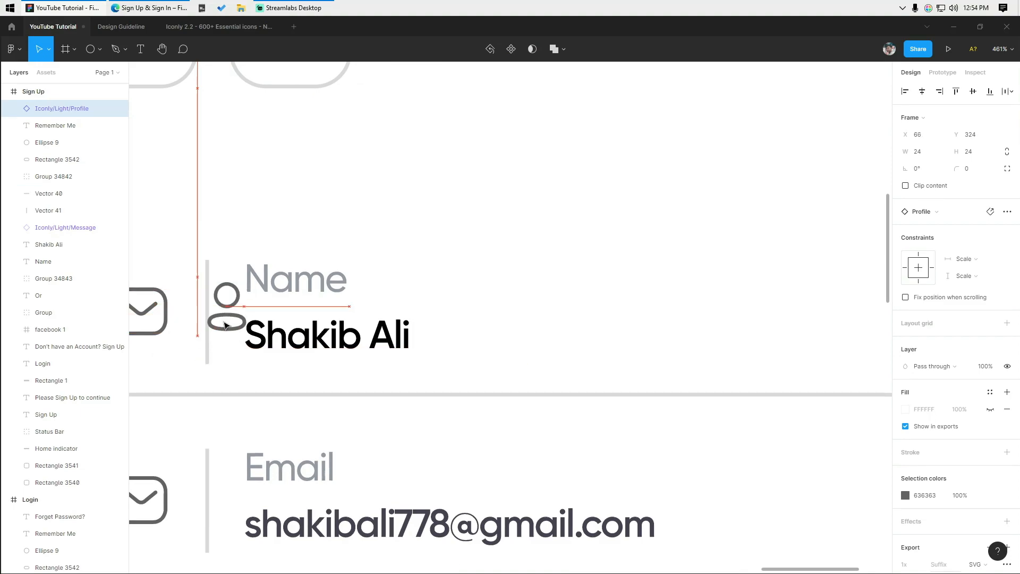
scroll(221, 318, "left", 3)
left_click(65, 228)
key("Delete")
left_click(53, 262)
left_click_drag(380, 324, 291, 314)
left_click(282, 230)
- Group the Name row and set a 32 gap between the Name and Email rows
scroll(282, 261, "down", 4)
left_click_drag(487, 274, 414, 232)
left_click_drag(151, 190, 353, 302)
key("ctrl+g")
left_click(377, 350)
left_click(383, 446, "shift")
left_click_drag(206, 186, 336, 399)
left_click(928, 190)
type("32")
key("Return")
scroll(929, 191, "down", 1)
scroll(750, 277, "down", 1)
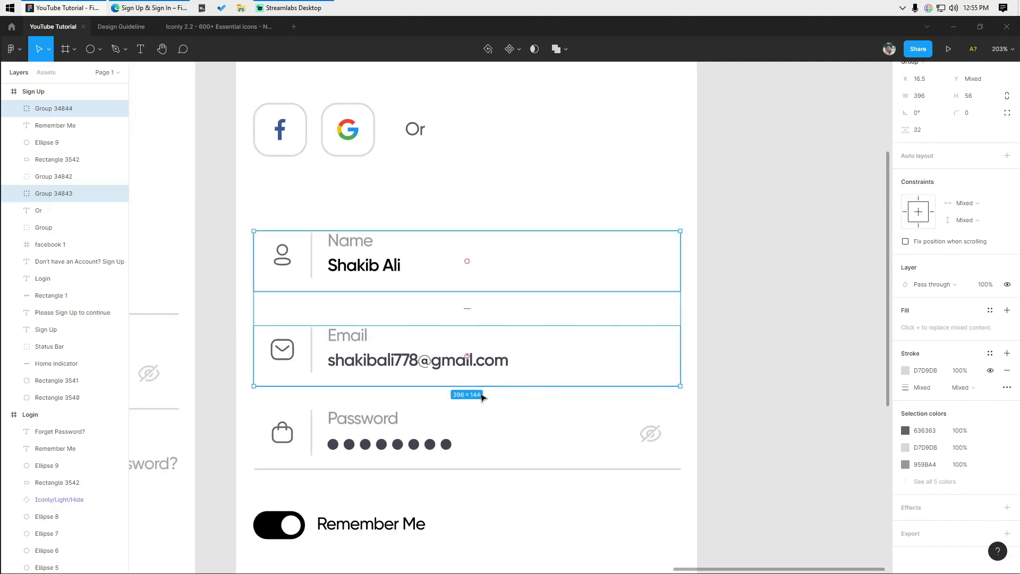
- Evenly space Sign Up's Name, Email and Password fields with a 32 gap
left_click(407, 414, "shift")
left_click(466, 494)
scroll(465, 494, "down", 2)
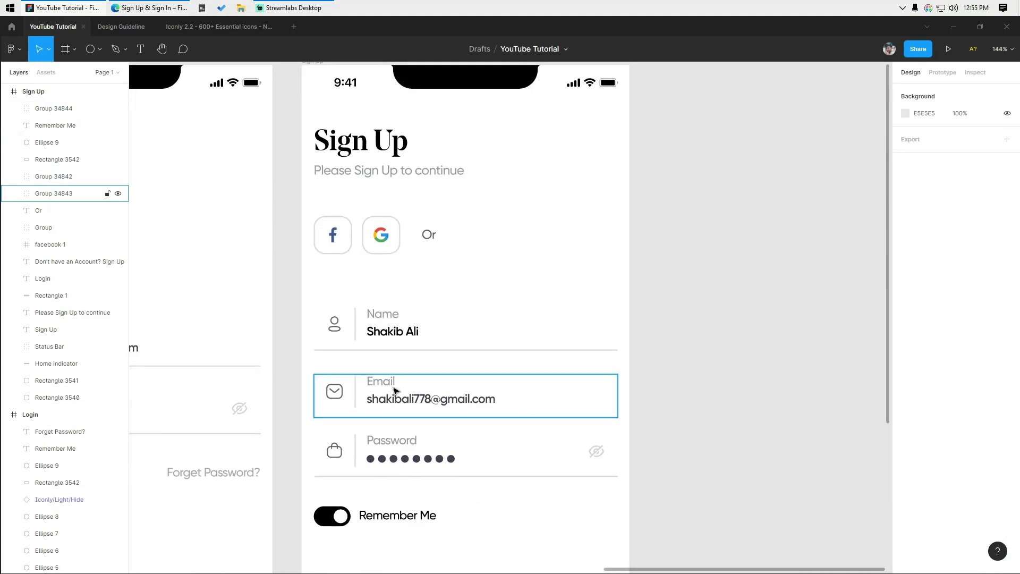
left_click(386, 328)
scroll(384, 327, "down", 3)
left_click(379, 401)
left_click(393, 366, "shift")
left_click(390, 332, "shift")
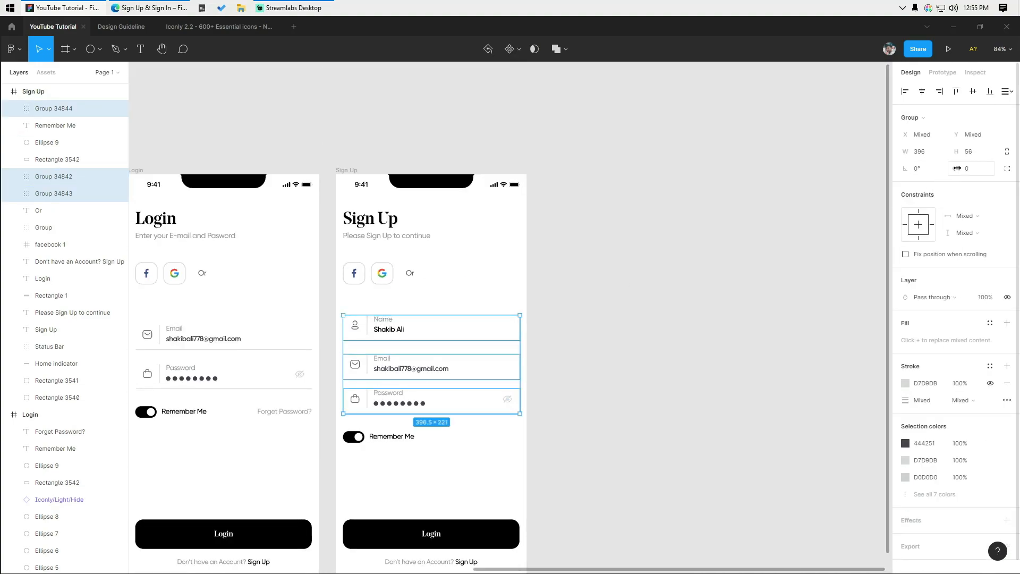
left_click(1010, 92)
left_click(983, 136)
left_click(923, 185)
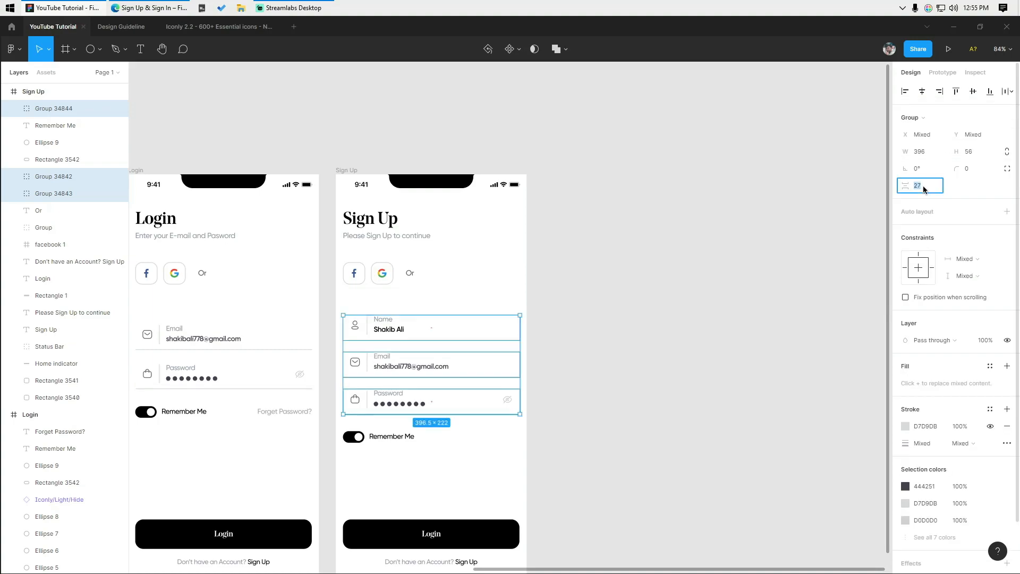
type("32")
key("Return")
key("Escape")
- Group Login's Email, Password and Remember Me rows, with a 40 gap above Remember Me
scroll(189, 341, "up", 1)
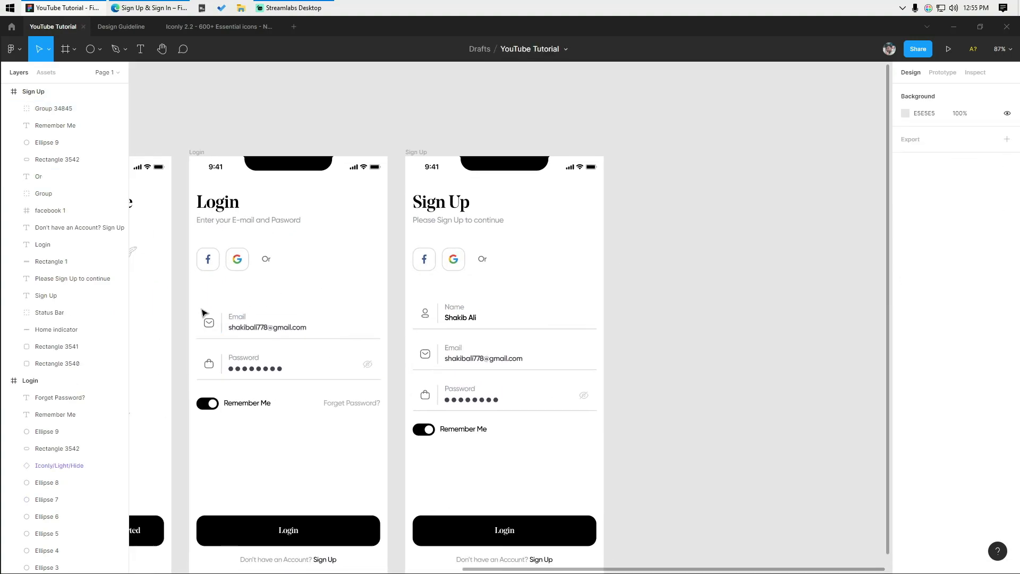
left_click(282, 334)
key("ctrl+g")
left_click_drag(188, 352, 370, 384)
key("ctrl+g")
left_click(246, 327, "shift")
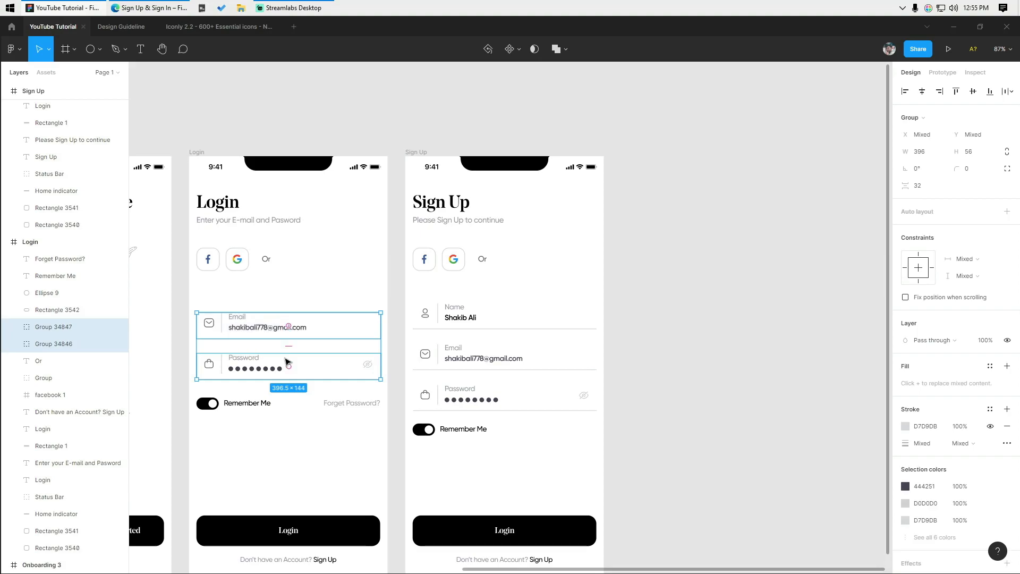
left_click_drag(186, 394, 345, 411)
key("ctrl+g")
left_click(291, 373, "shift")
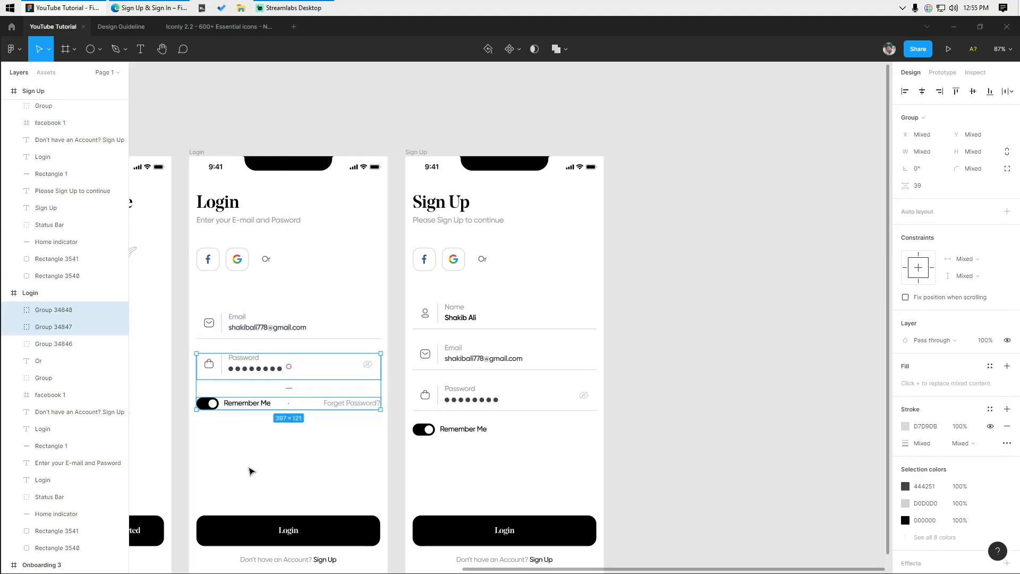
type("40")
key("Return")
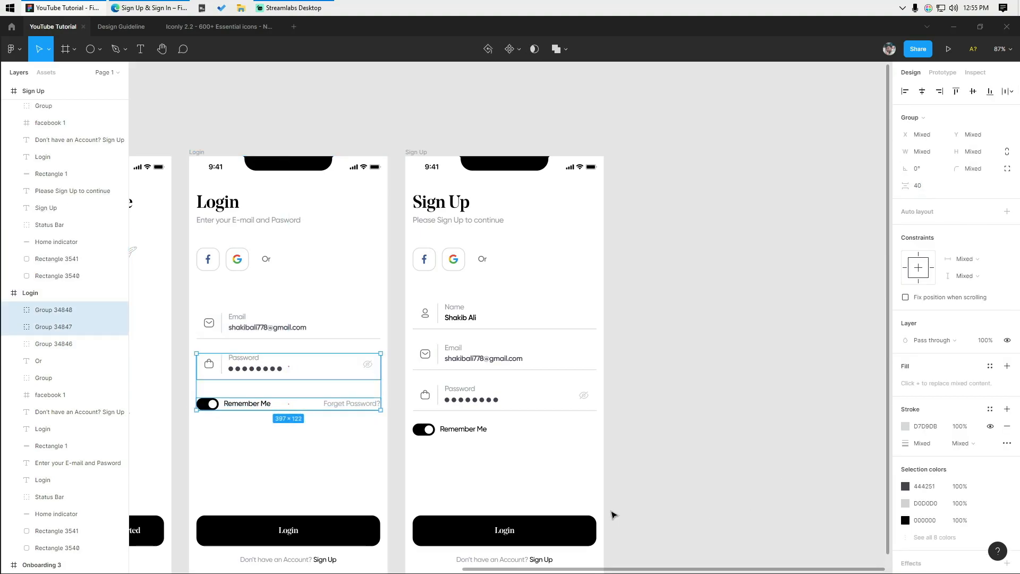
- Group Sign Up's Remember Me row and set a 40 gap above it
left_click_drag(512, 421, 313, 444)
key("ctrl+g")
left_click(512, 398, "shift")
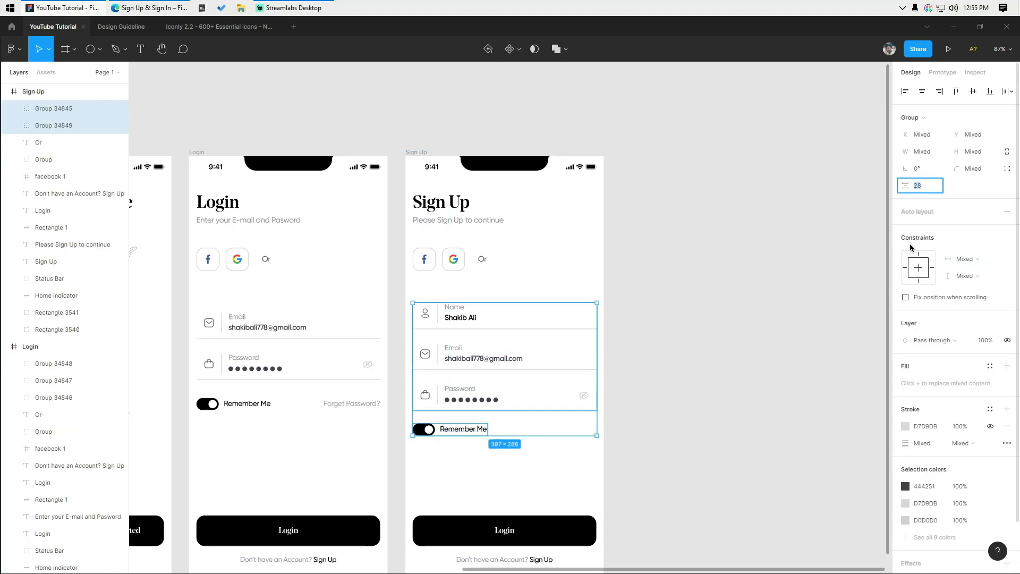
type("40")
key("Return")
key("3")
key("ctrl+z")
left_click(706, 276)
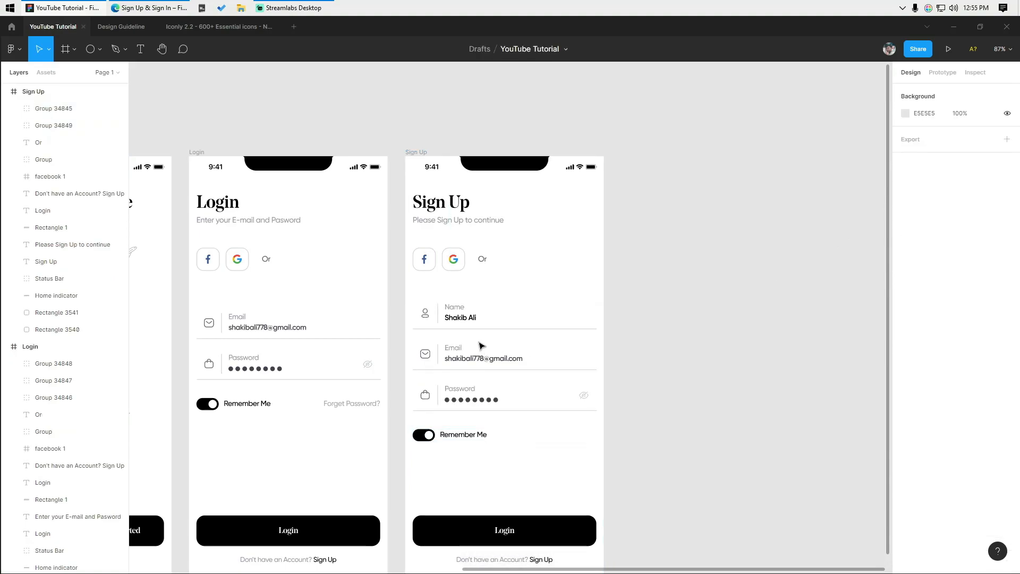
- Keep Sign Up's inputs at a 32 gap, and space and group Login's inputs at 30
left_click(303, 331)
left_click_drag(191, 291, 272, 386)
left_click(481, 322)
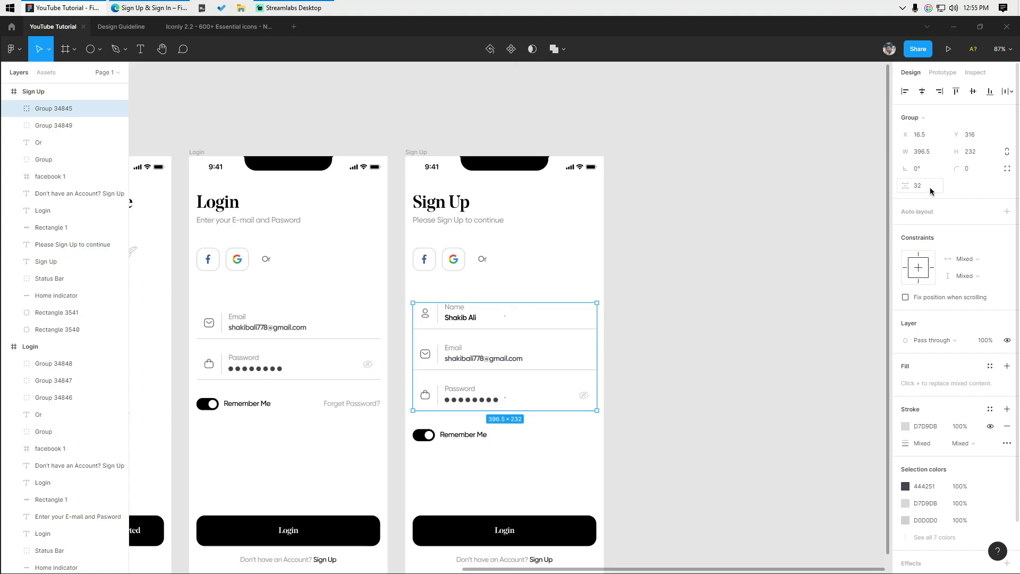
type("2")
key("Return")
key("Escape")
left_click(54, 397)
left_click(53, 381, "shift")
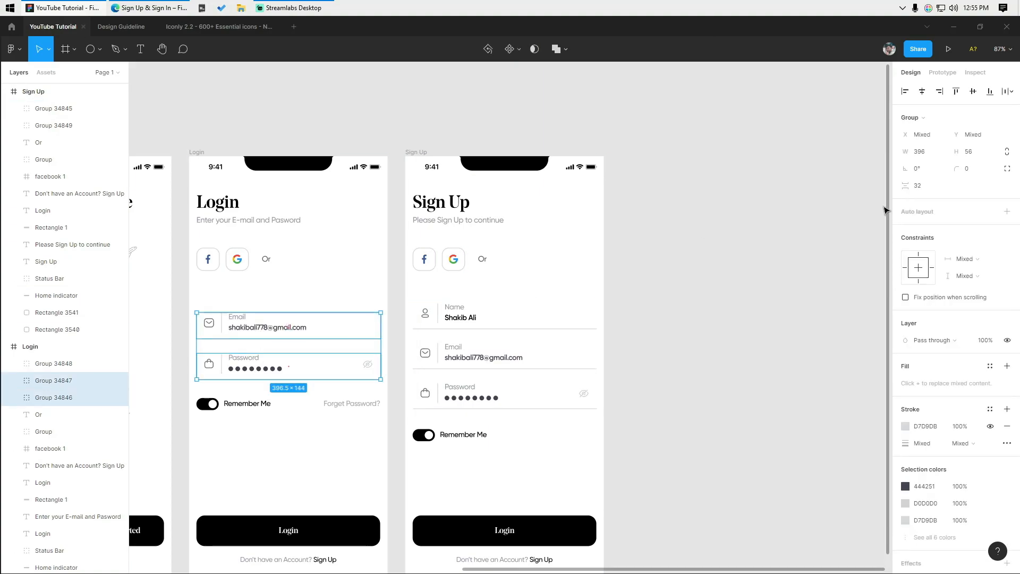
type("30")
key("Return")
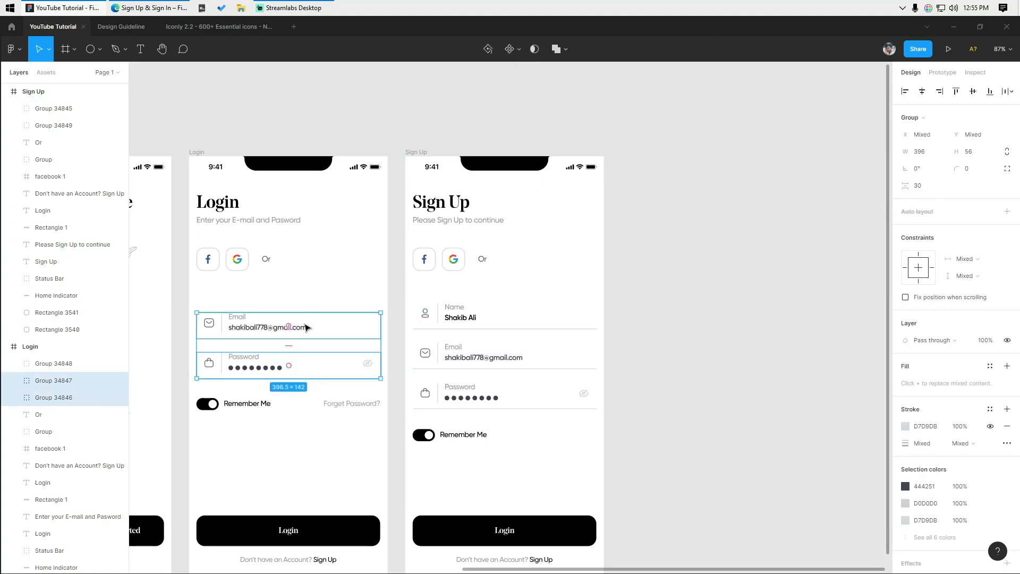
key("ctrl+g")
- Top-align Login's inputs with Sign Up's and set a 40 gap above Login's Remember Me
left_click(531, 345, "shift")
left_click(955, 91)
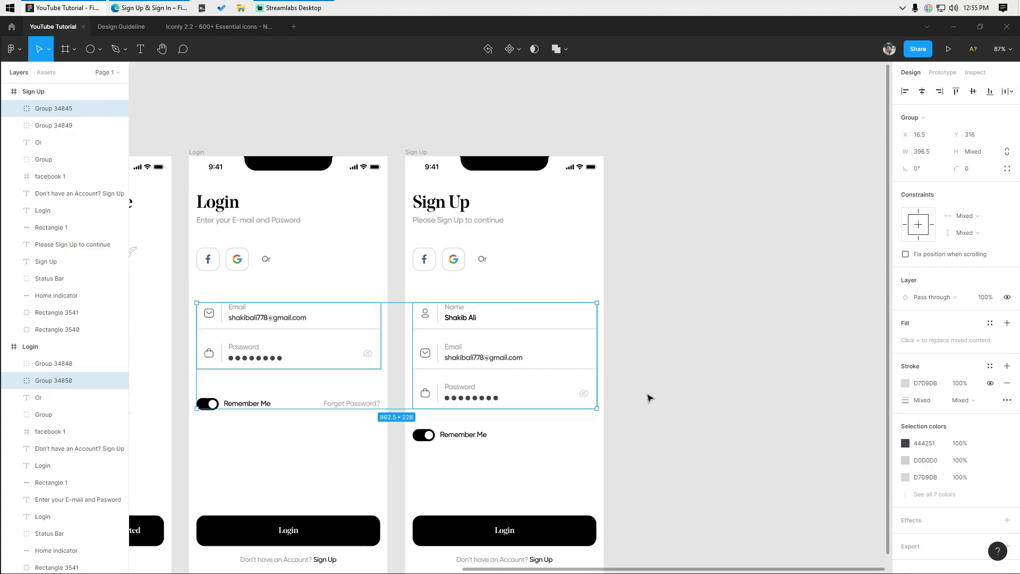
left_click(246, 404)
left_click(292, 340, "shift")
type("40")
key("Return")
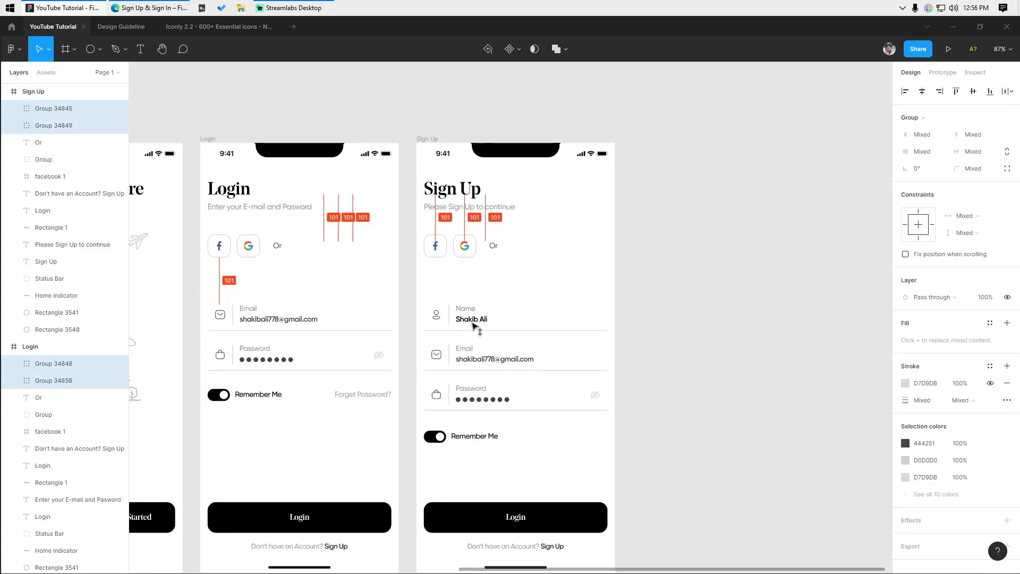
left_click(624, 264)
- Show the rulers and move all four form groups up 10 units
scroll(529, 289, "down", 3)
key("shift+r")
left_click(458, 304)
left_click(367, 330, "shift")
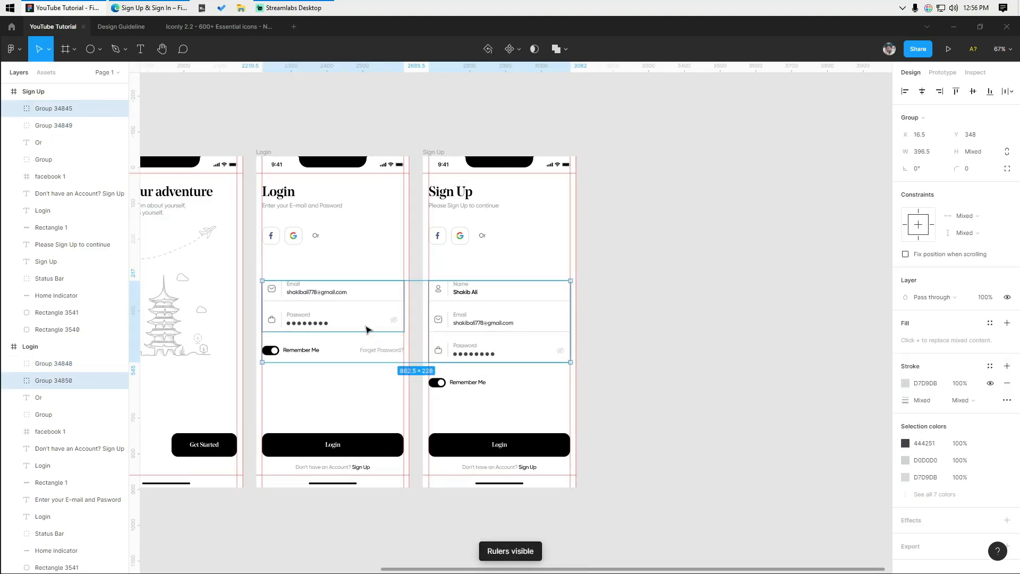
left_click(470, 383, "shift")
key("shift+Up")
key("ctrl+z")
left_click_drag(508, 409, 325, 318)
key("shift+Up")
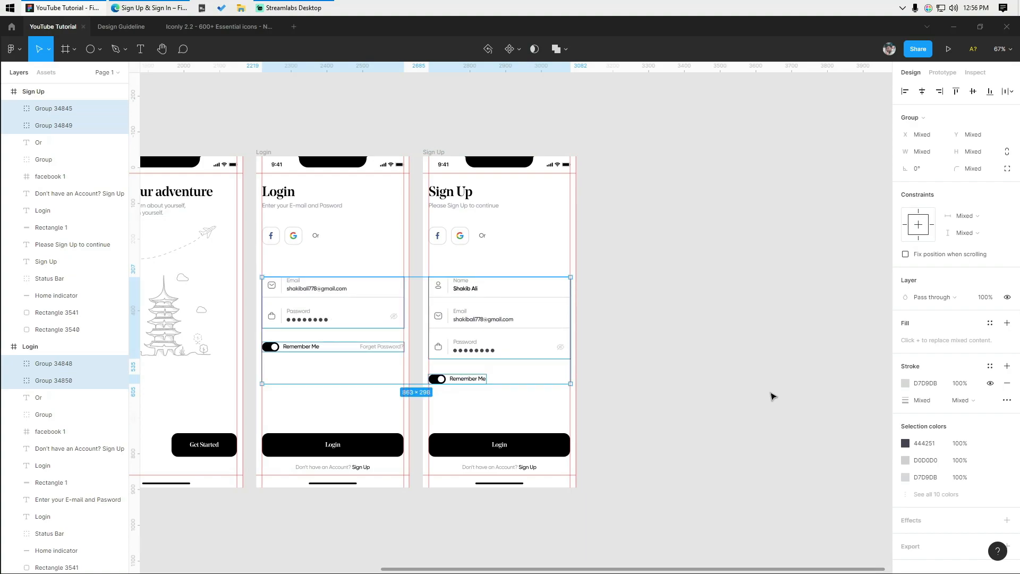
- Undo a mistaken 404 gap on Sign Up's form and recheck Login's form groups
left_click_drag(768, 394, 479, 340)
type("404")
key("Return")
key("ctrl+z")
left_click(925, 185)
left_click_drag(354, 367, 311, 323)
left_click(300, 368)
left_click_drag(299, 369, 333, 308)
left_click(564, 385)
- Paste the plane-and-dashed-path decoration and place it beside the Sign Up screen
left_click_drag(563, 387, 613, 414)
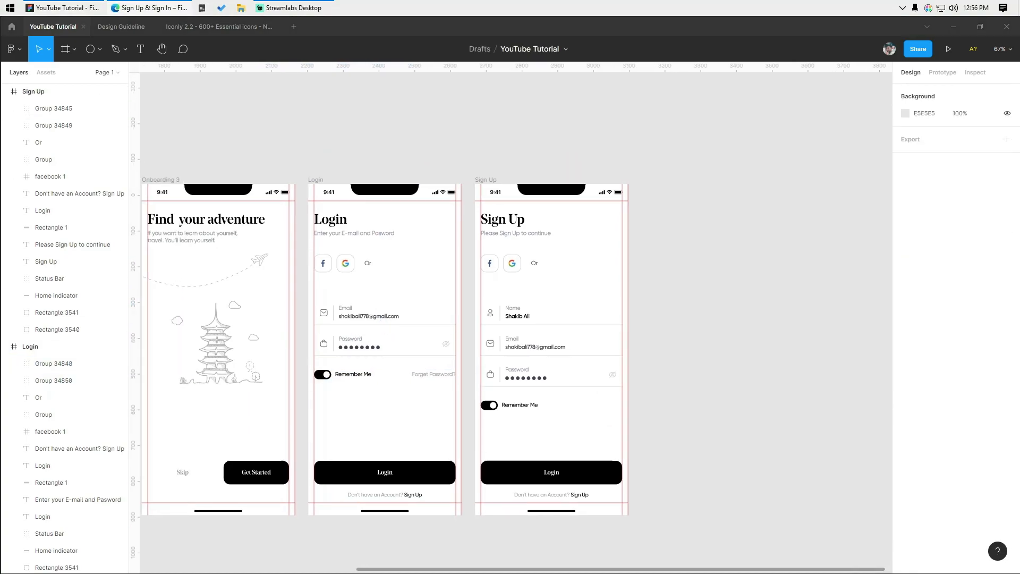
scroll(473, 138, "up", 2)
left_click_drag(473, 138, 475, 119)
key("ctrl+v")
left_click_drag(515, 333, 667, 251)
- Move the pasted plane-and-dashed-path group into the Login frame beside its heading
left_click(713, 317)
scroll(624, 197, "up", 3)
scroll(717, 203, "down", 2)
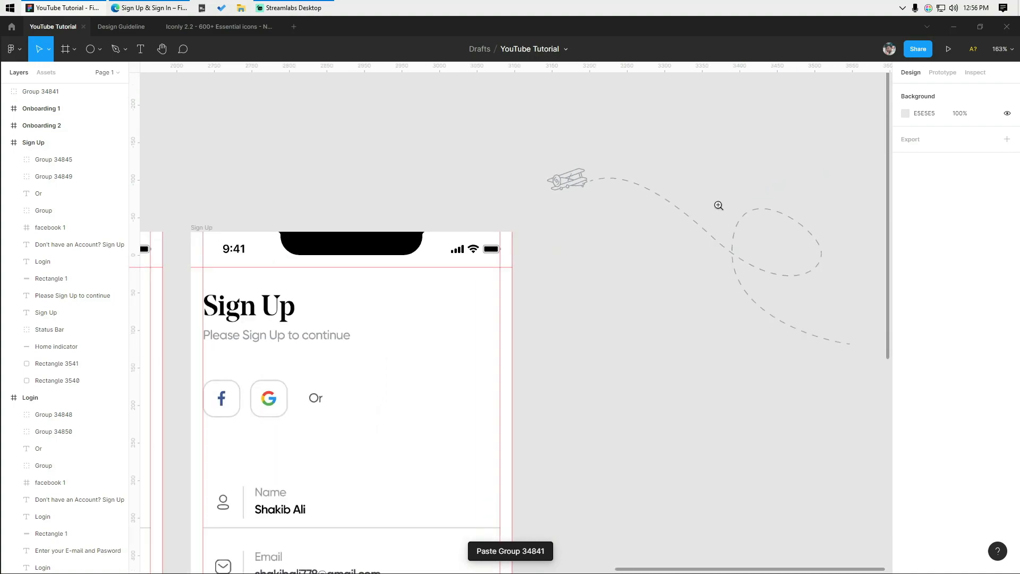
scroll(778, 248, "down", 2)
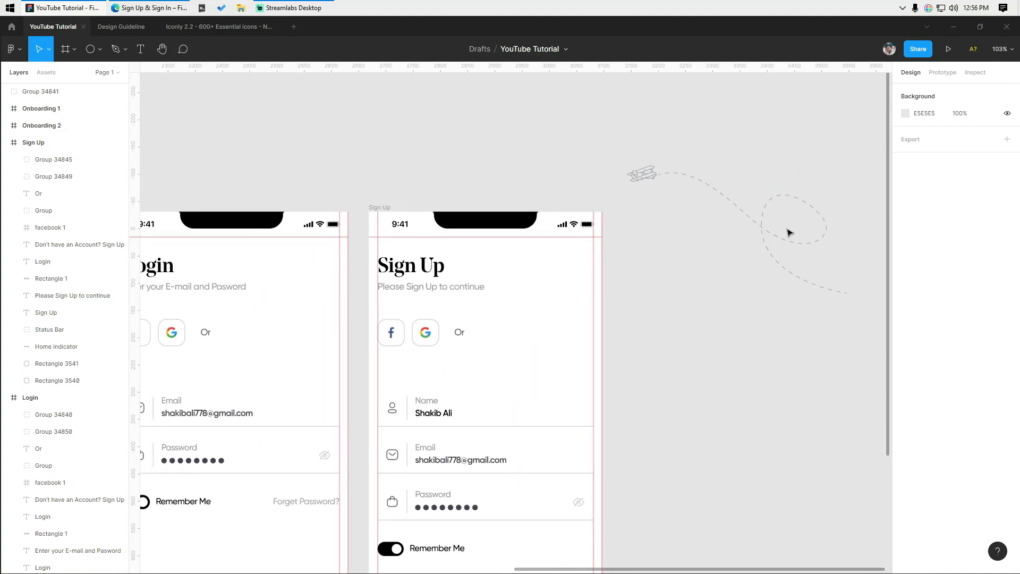
left_click_drag(765, 234, 279, 361)
left_click_drag(262, 338, 357, 326)
scroll(342, 326, "down", 2)
scroll(340, 326, "up", 3)
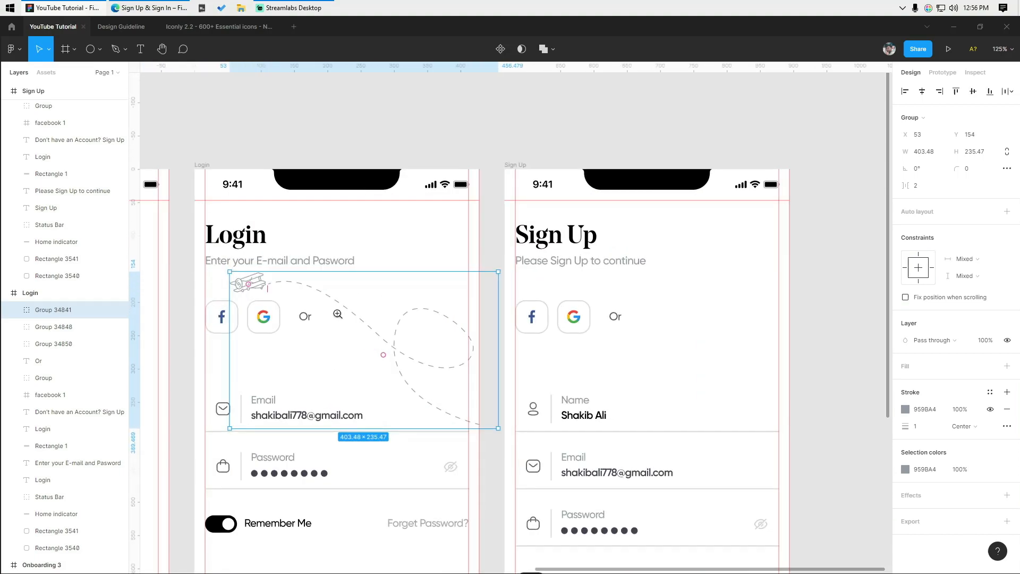
scroll(335, 314, "up", 1)
left_click_drag(360, 319, 400, 257)
scroll(401, 257, "down", 2)
- Scale the plane decoration down proportionally to 314×183.25
left_click(509, 348)
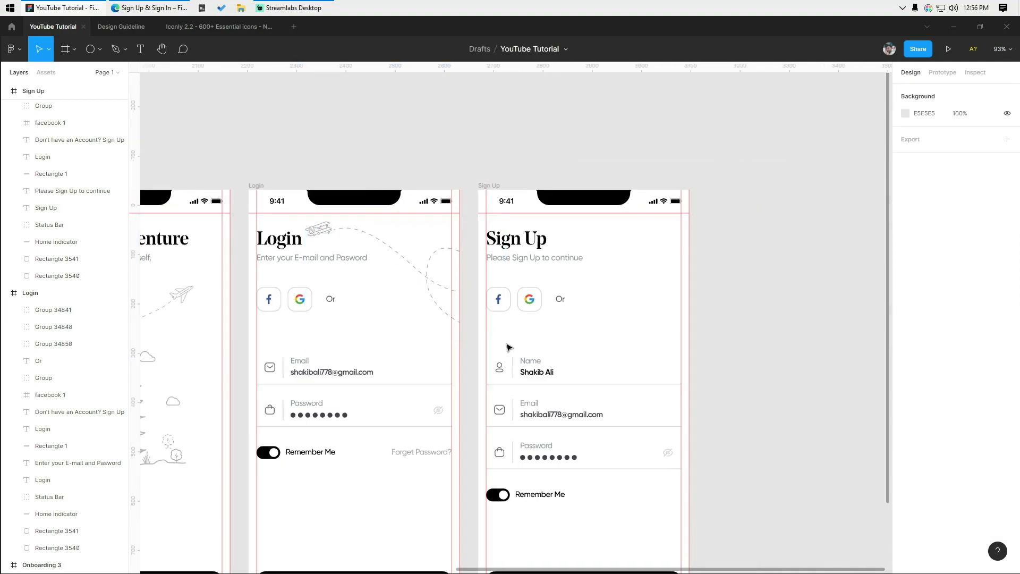
left_click(436, 316)
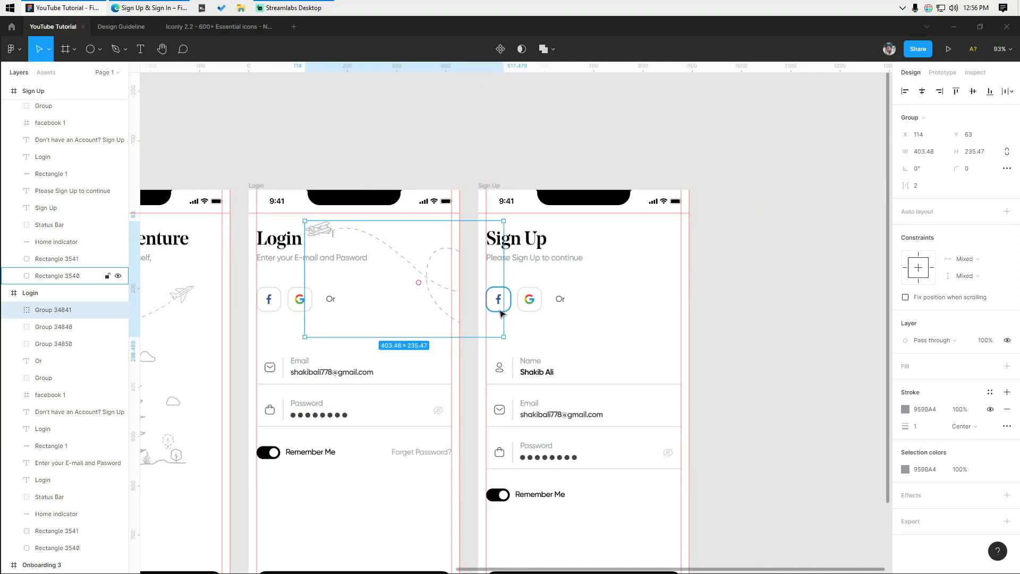
left_click_drag(503, 315, 432, 293)
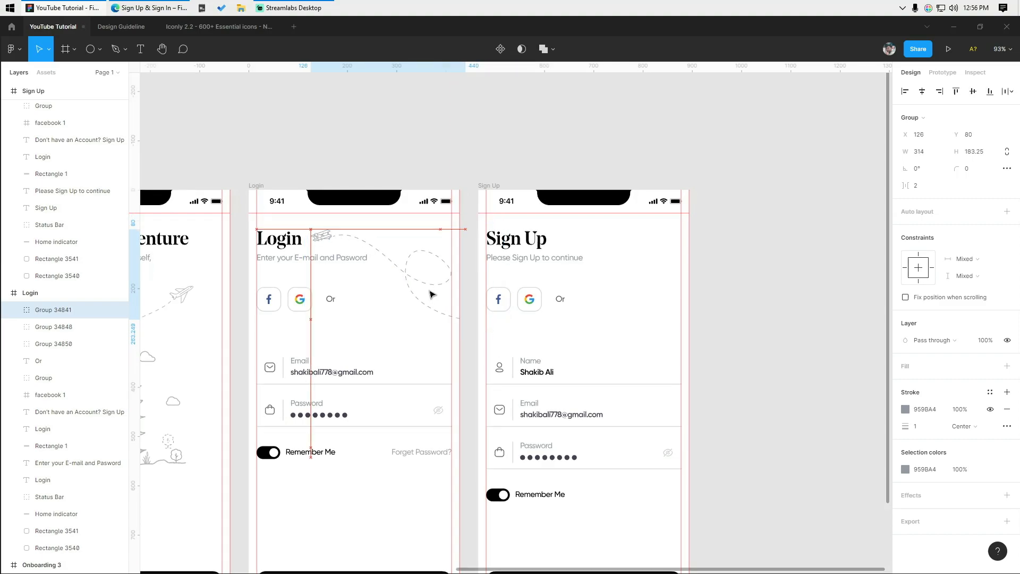
left_click(774, 178)
scroll(775, 179, "down", 3)
scroll(768, 176, "up", 1)
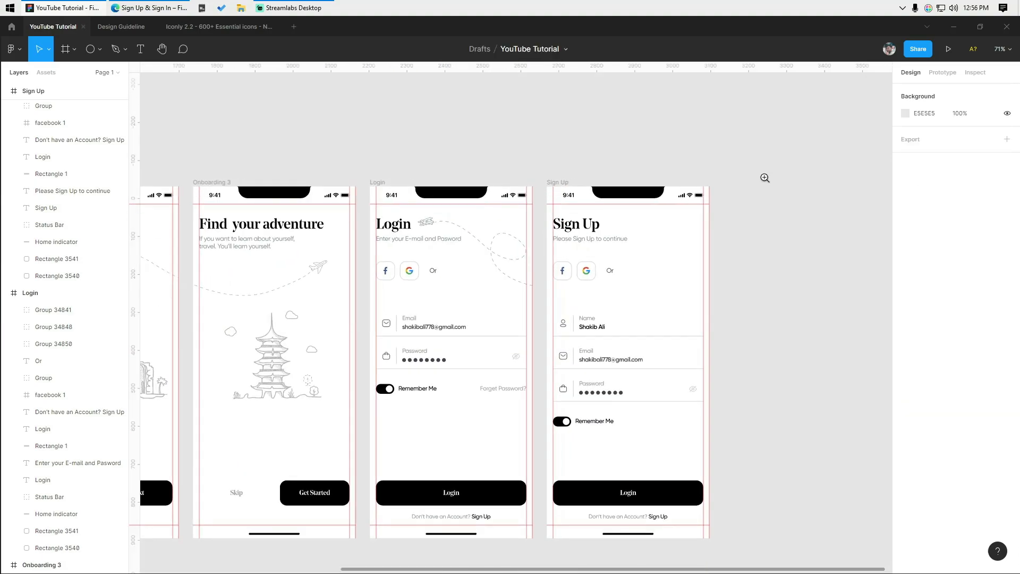
- Hide the rulers and bring all five screens into view
key("shift+r")
left_click_drag(667, 262, 840, 256)
scroll(840, 255, "down", 2)
left_click_drag(746, 293, 731, 264)
scroll(710, 267, "up", 1)
scroll(730, 264, "down", 1)
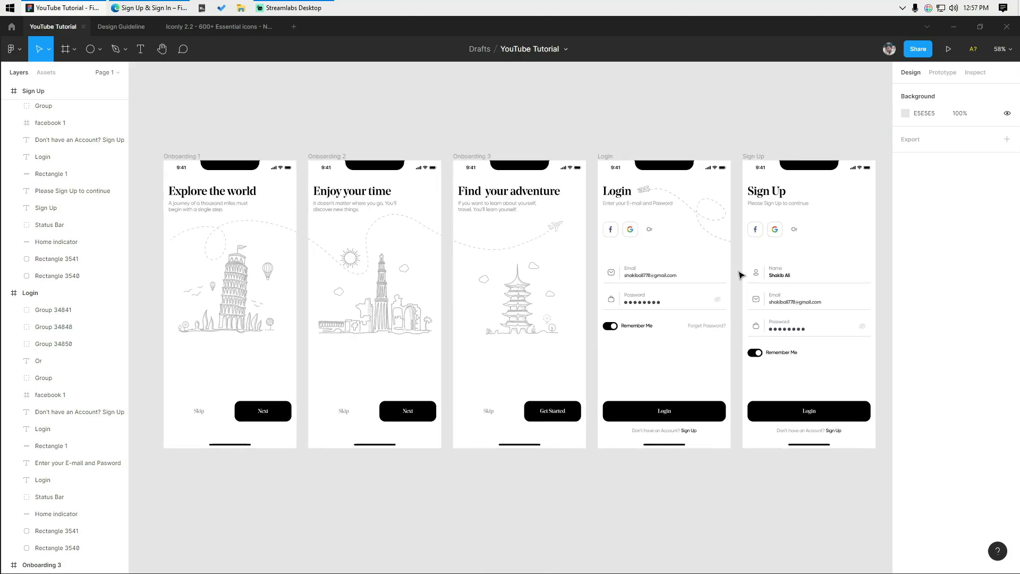
- Present the prototype and advance through Next, Next and Get Started to reach Login
key("ctrl+alt+Return")
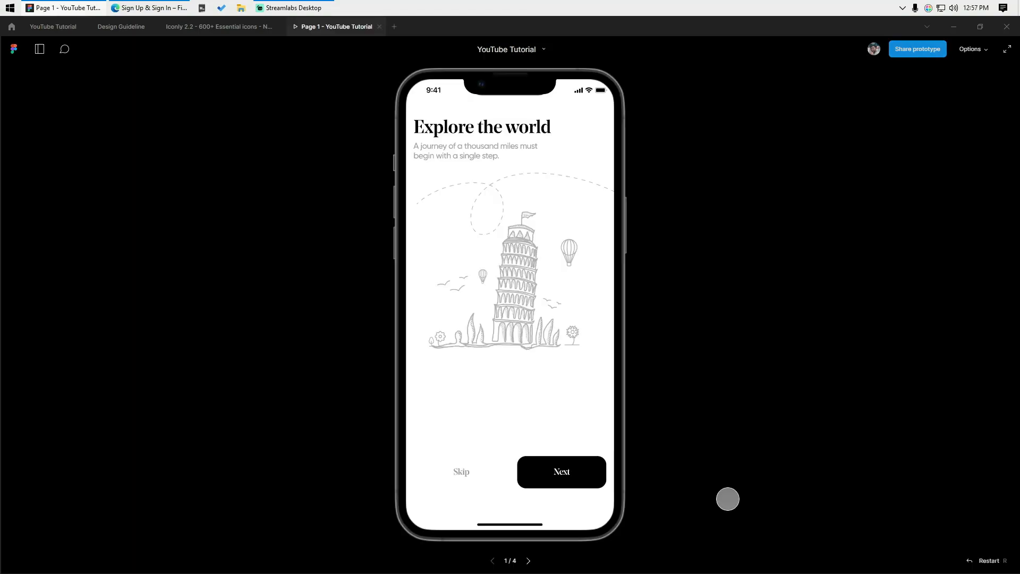
left_click(569, 475)
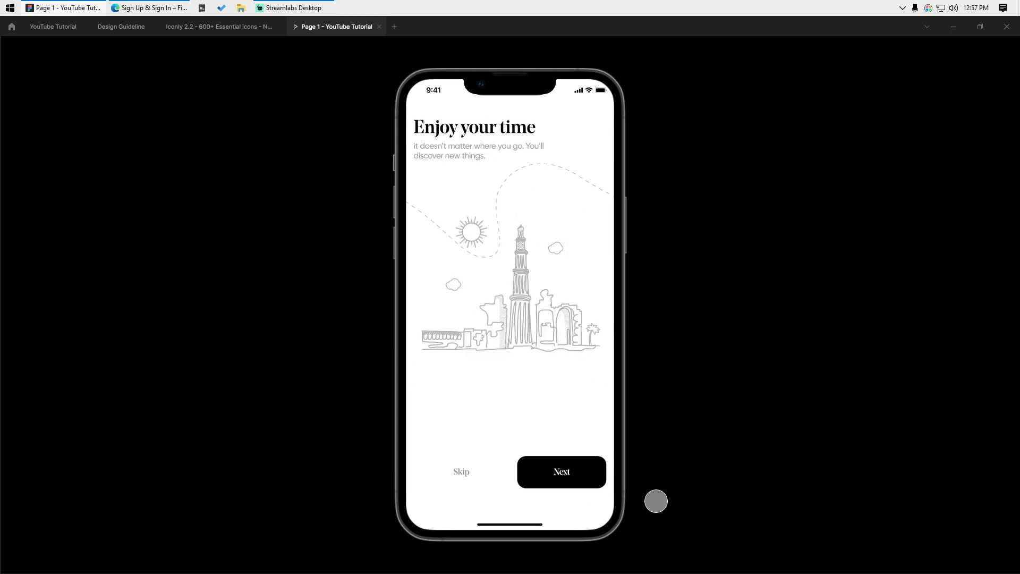
left_click(581, 478)
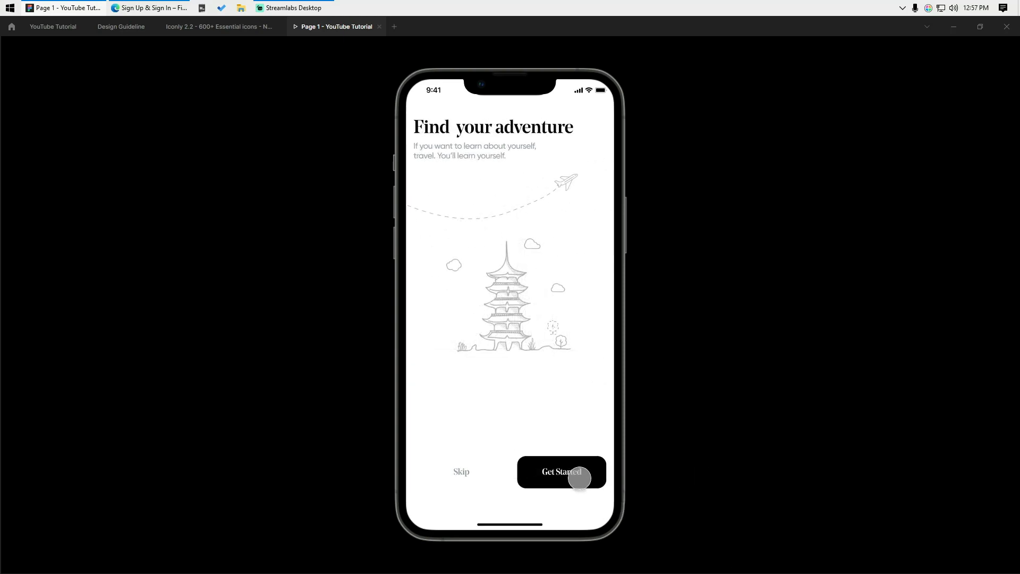
left_click(579, 477)
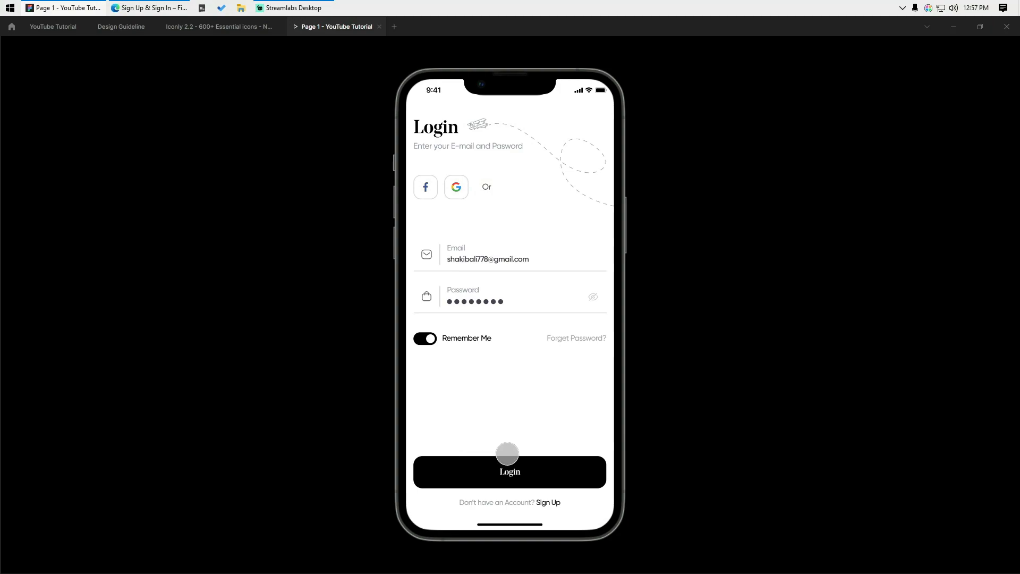